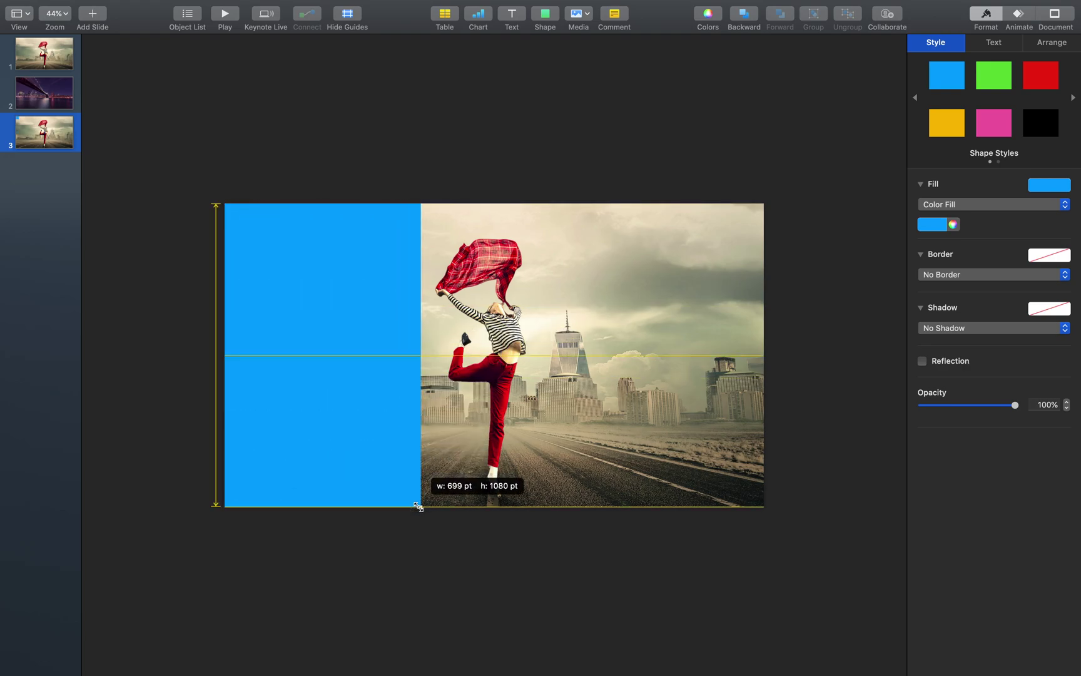
# - Show the rulers around the slide canvas
pyautogui.moveTo(210, 17)
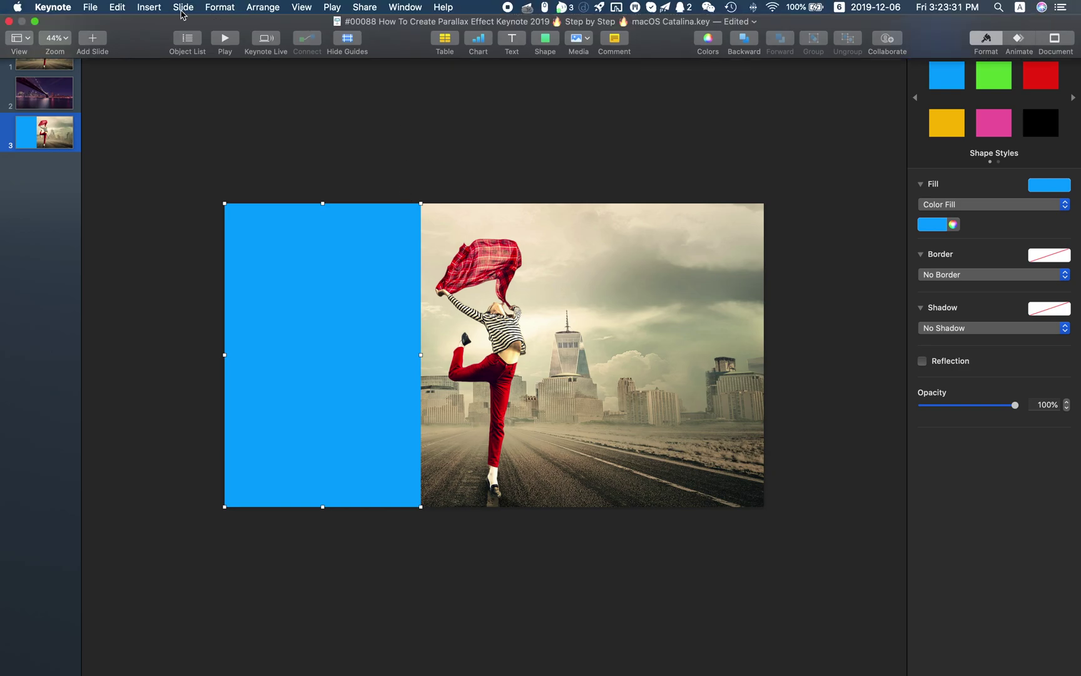
pyautogui.click(299, 10)
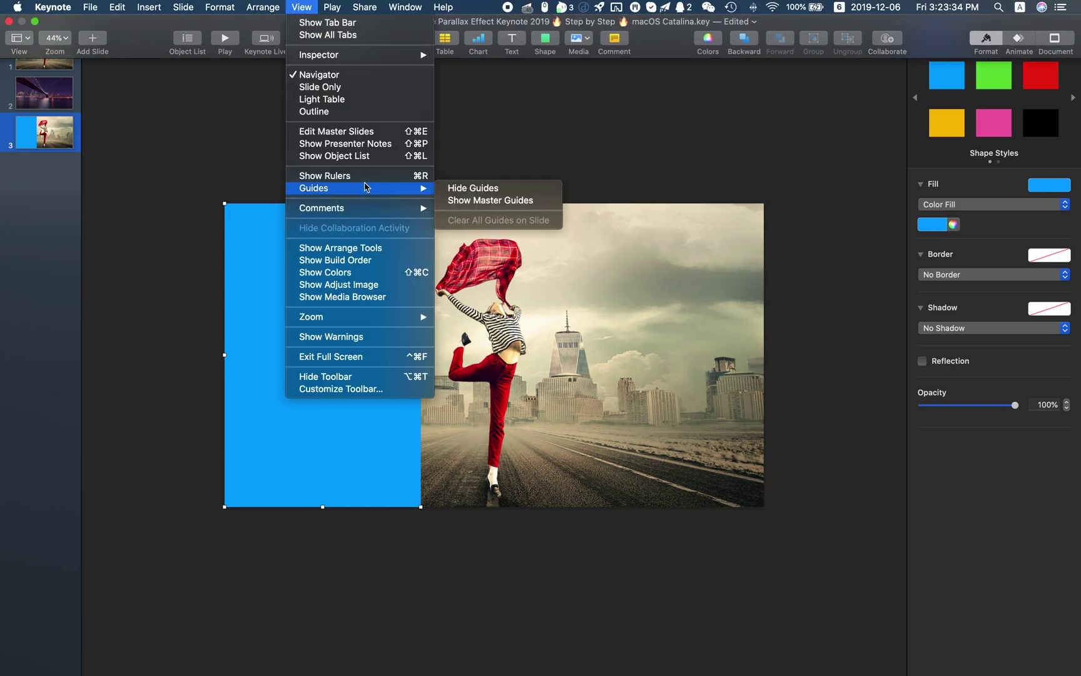
pyautogui.click(415, 177)
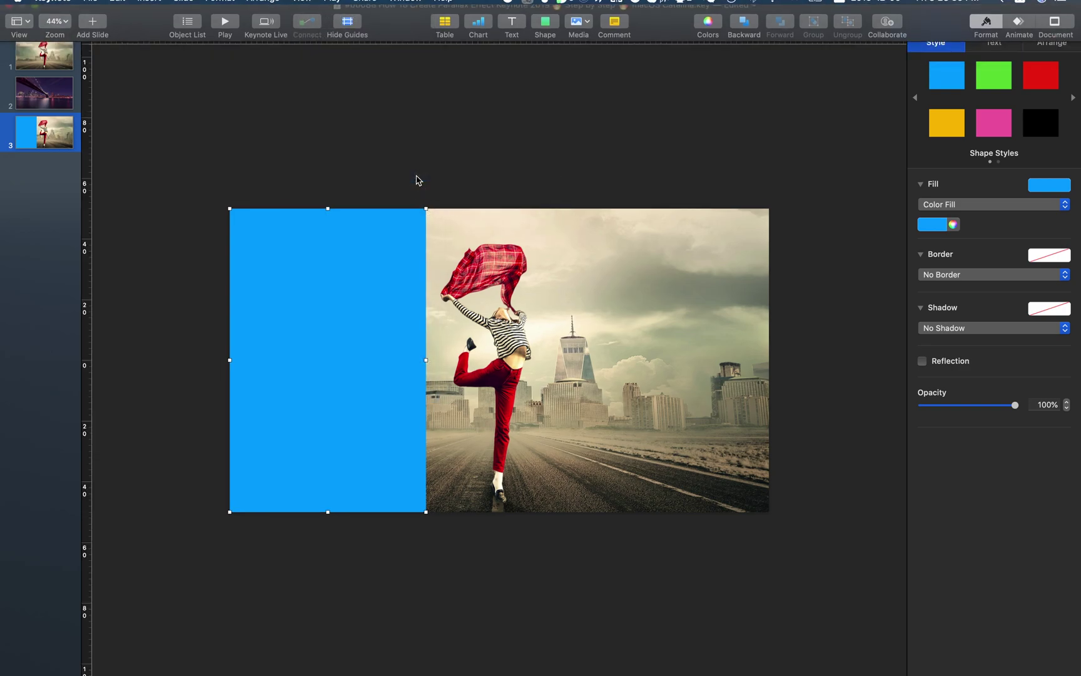
pyautogui.click(394, 311)
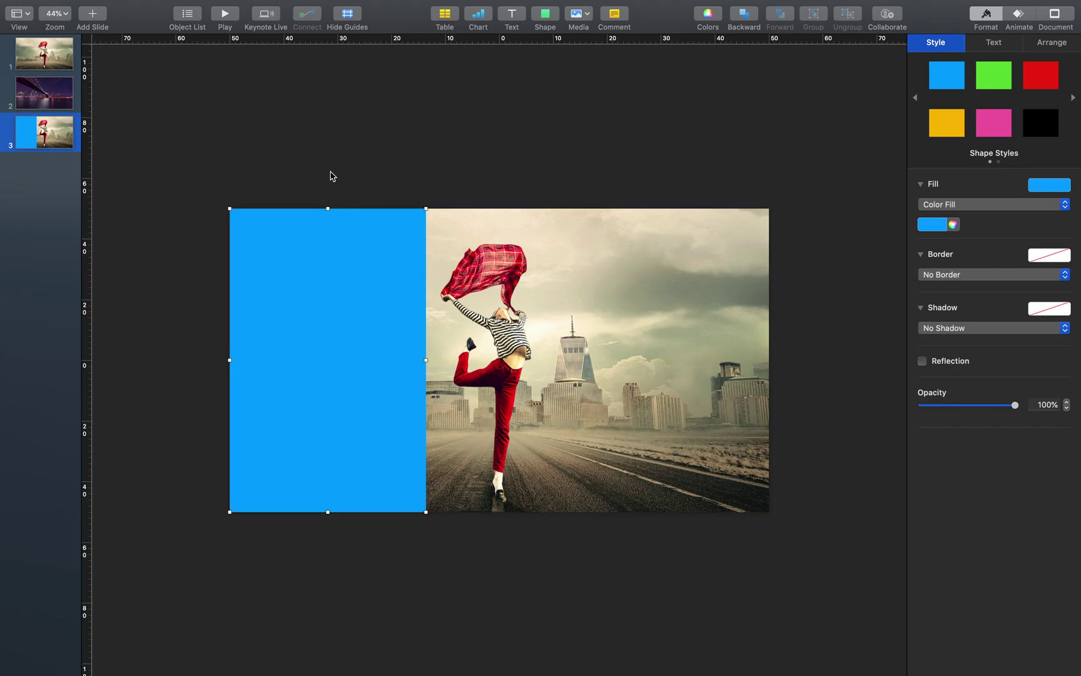
# - Insert a right triangle beside the blue rectangle, 1080 by 261 pt, slanting its edge out to the slide's centre line
pyautogui.click(546, 19)
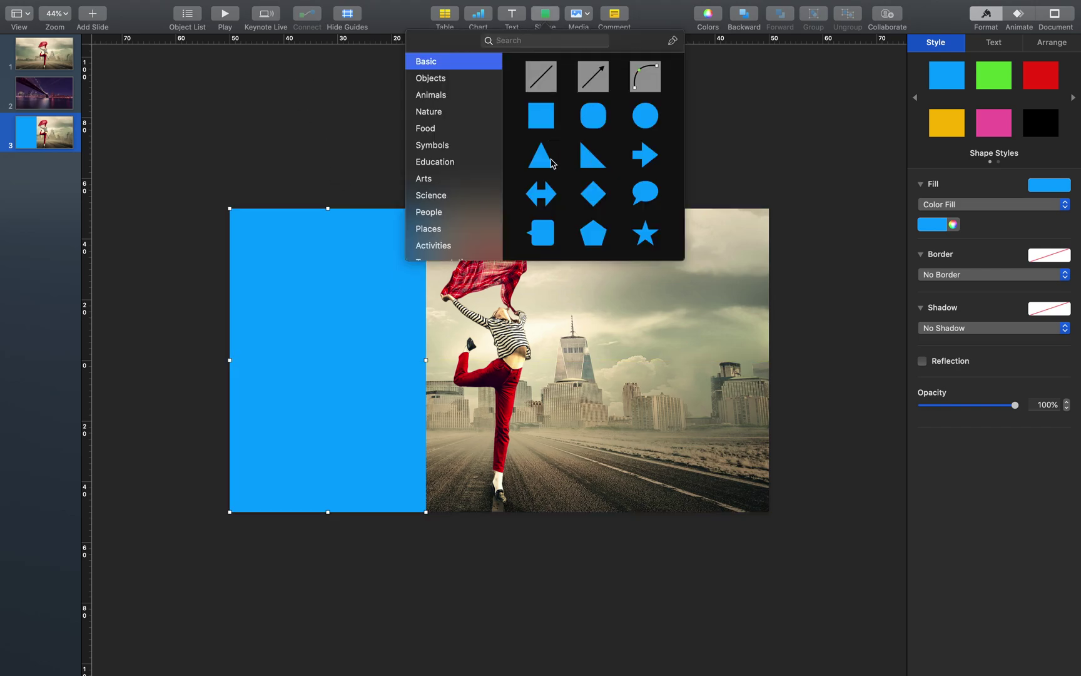
pyautogui.click(592, 157)
pyautogui.moveTo(516, 348); pyautogui.dragTo(440, 244)
pyautogui.moveTo(439, 331); pyautogui.dragTo(449, 517)
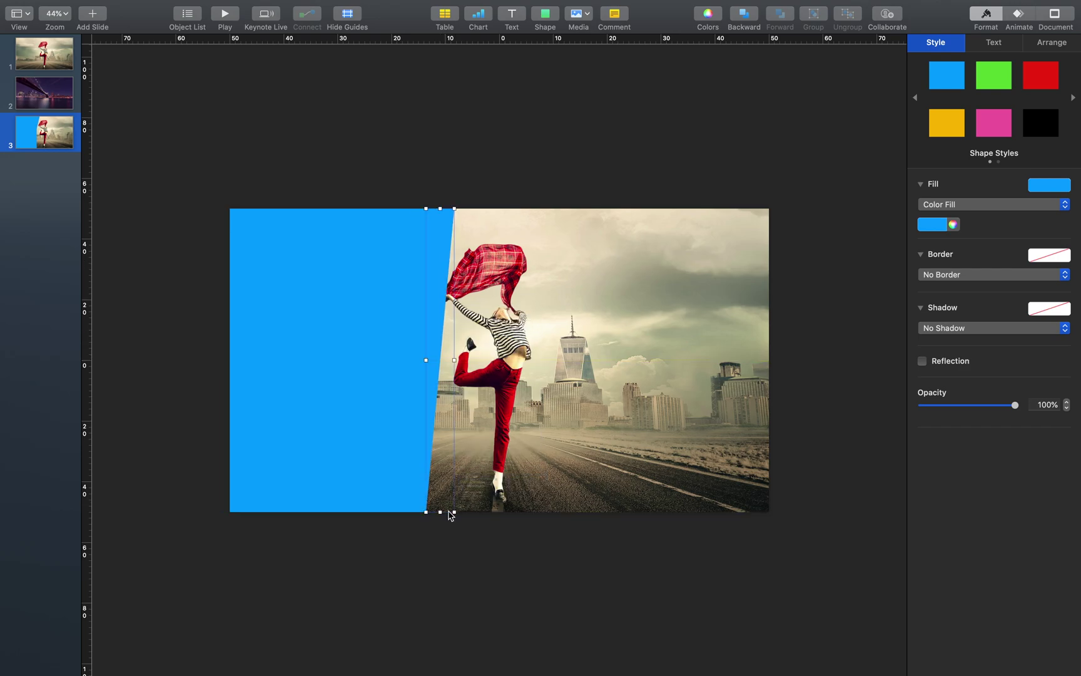
pyautogui.moveTo(453, 361); pyautogui.dragTo(499, 363)
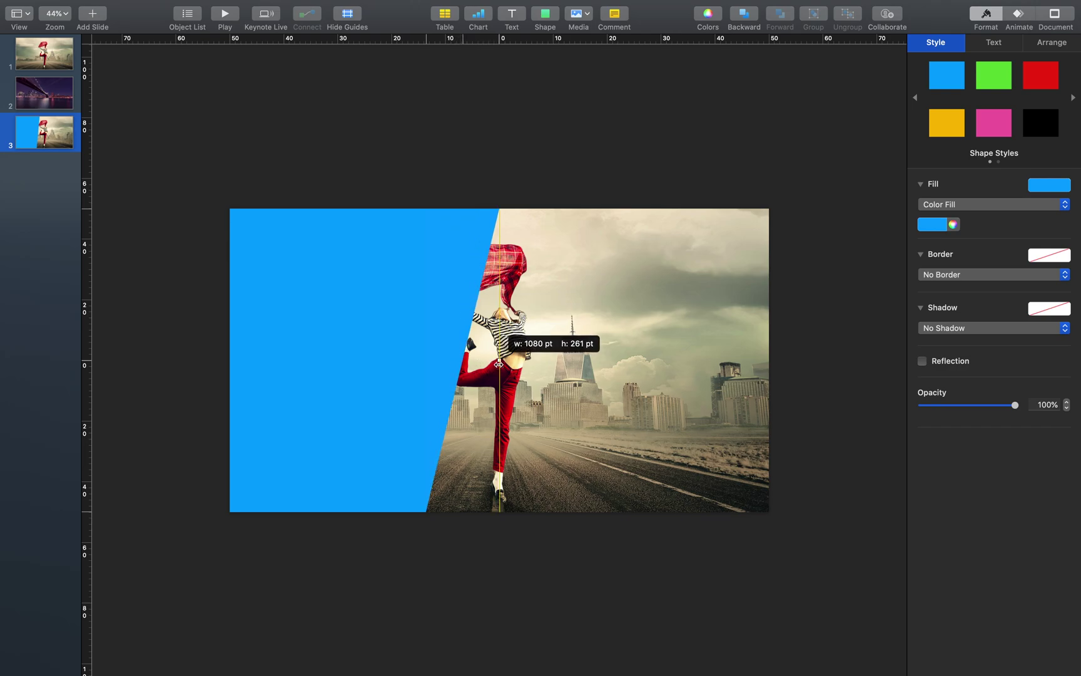
pyautogui.moveTo(498, 363); pyautogui.dragTo(499, 364)
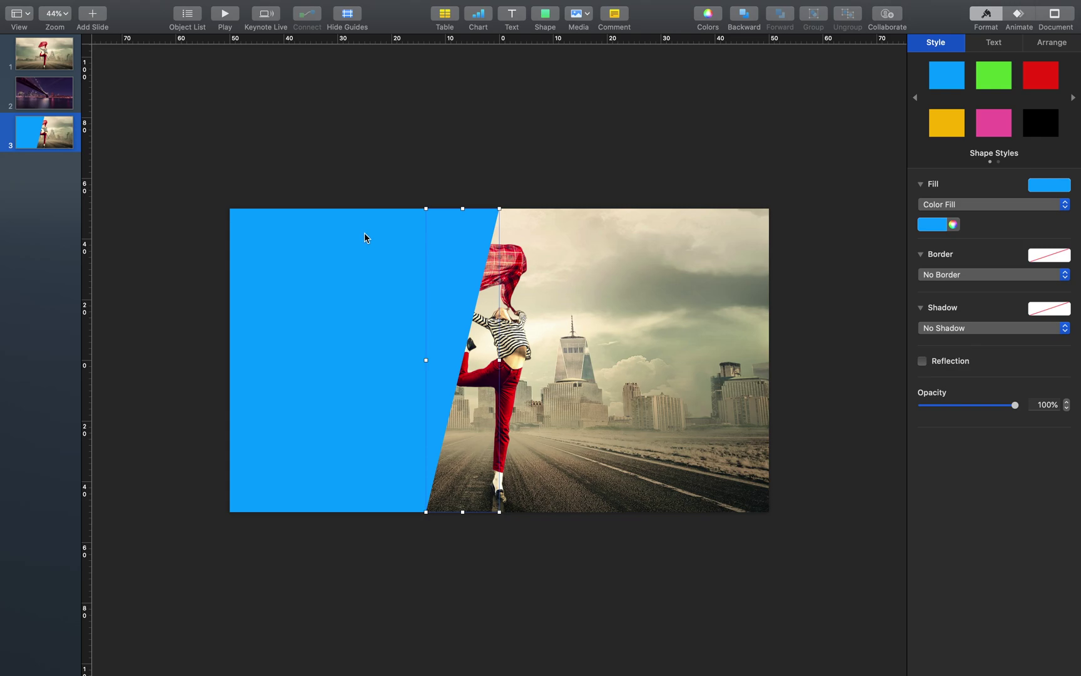
# - Duplicate the blue rectangle and triangle, fill the copies yellow, and fit them narrower over the originals
pyautogui.keyDown('shift'); pyautogui.click(353, 260); pyautogui.keyUp('shift')
pyautogui.moveTo(360, 281); pyautogui.dragTo(346, 231)
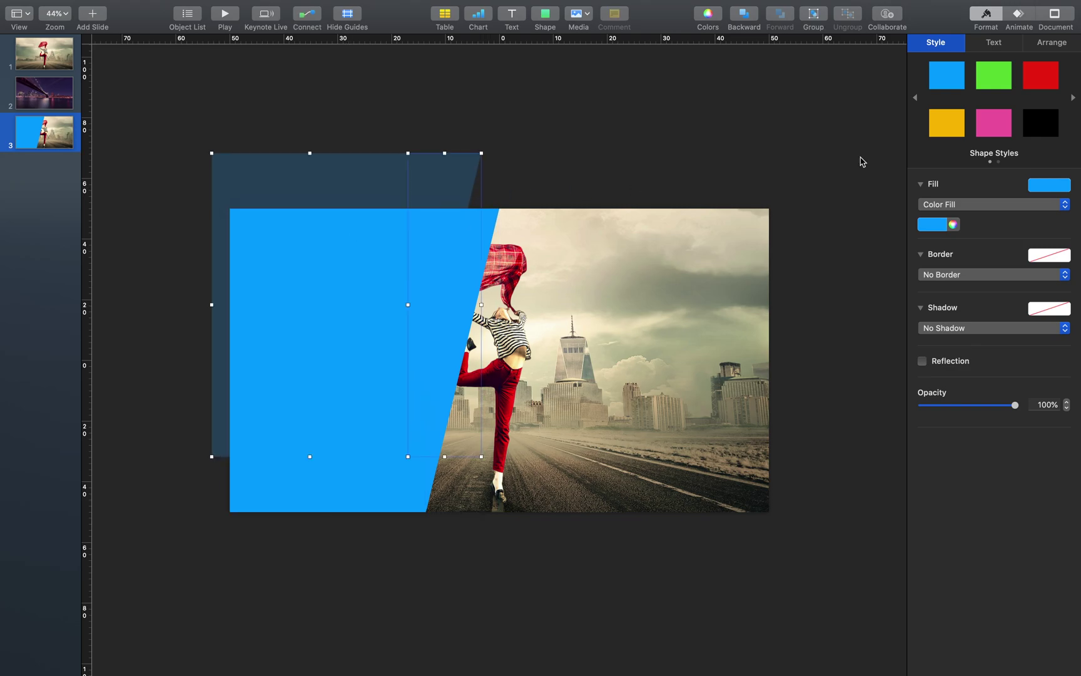
pyautogui.click(946, 123)
pyautogui.moveTo(363, 180); pyautogui.dragTo(378, 239)
pyautogui.moveTo(499, 365); pyautogui.dragTo(409, 360)
pyautogui.moveTo(462, 208); pyautogui.dragTo(448, 208)
# - Duplicate the yellow rectangle and triangle, fill the copies red, and align them over the yellow pair
pyautogui.keyDown('shift'); pyautogui.click(339, 327); pyautogui.keyUp('shift')
pyautogui.keyDown('shift'); pyautogui.click(370, 313); pyautogui.keyUp('shift')
pyautogui.press('super+d')
pyautogui.click(1026, 80)
pyautogui.moveTo(318, 188); pyautogui.dragTo(356, 224)
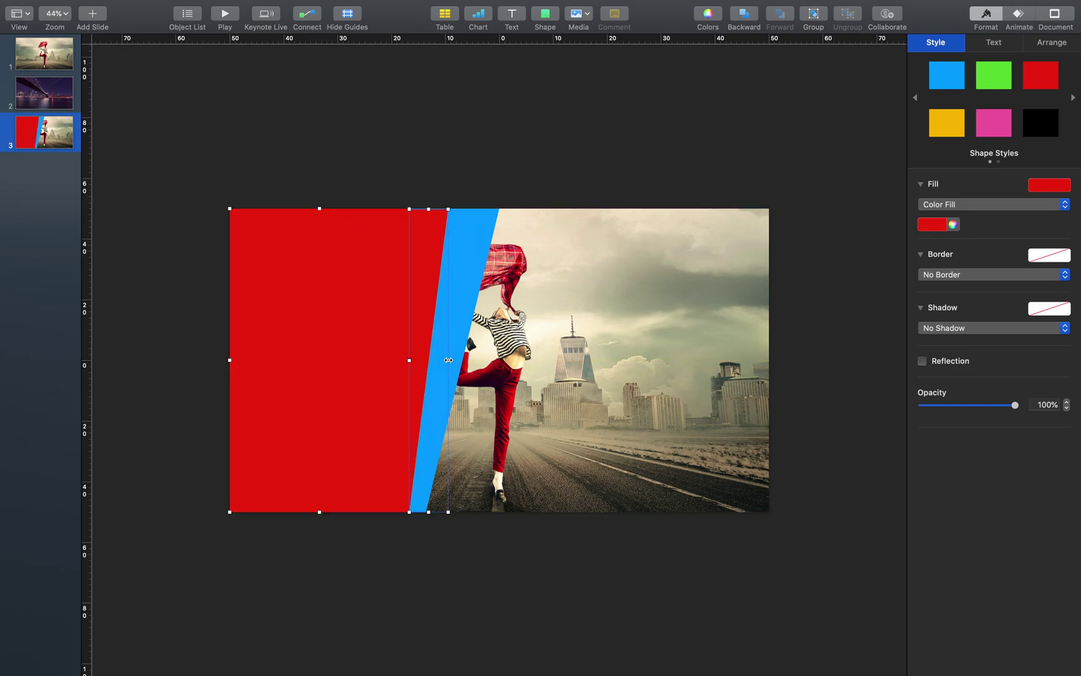
# - Narrow the red triangle to expose a thin yellow strip, and extend the yellow triangle up to the slide's top edge
pyautogui.moveTo(448, 360); pyautogui.dragTo(438, 359)
pyautogui.click(444, 215)
pyautogui.click(1050, 42)
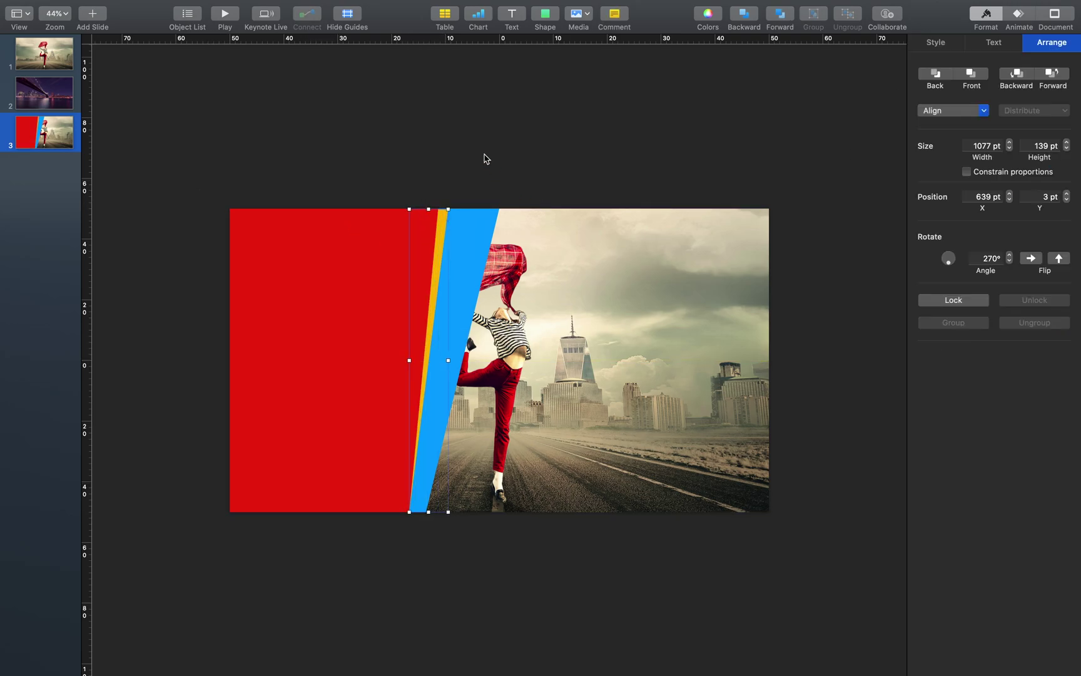
pyautogui.moveTo(429, 209); pyautogui.dragTo(427, 207)
# - Narrow the red rectangle to 590 pt and refit the red triangle against it, leaving a wider slanted yellow band
pyautogui.click(361, 276)
pyautogui.moveTo(412, 360); pyautogui.dragTo(400, 360)
pyautogui.click(417, 360)
pyautogui.moveTo(410, 360); pyautogui.dragTo(399, 360)
pyautogui.moveTo(438, 209); pyautogui.dragTo(422, 209)
pyautogui.click(387, 350)
pyautogui.moveTo(398, 360); pyautogui.dragTo(395, 360)
pyautogui.moveTo(405, 253); pyautogui.dragTo(401, 253)
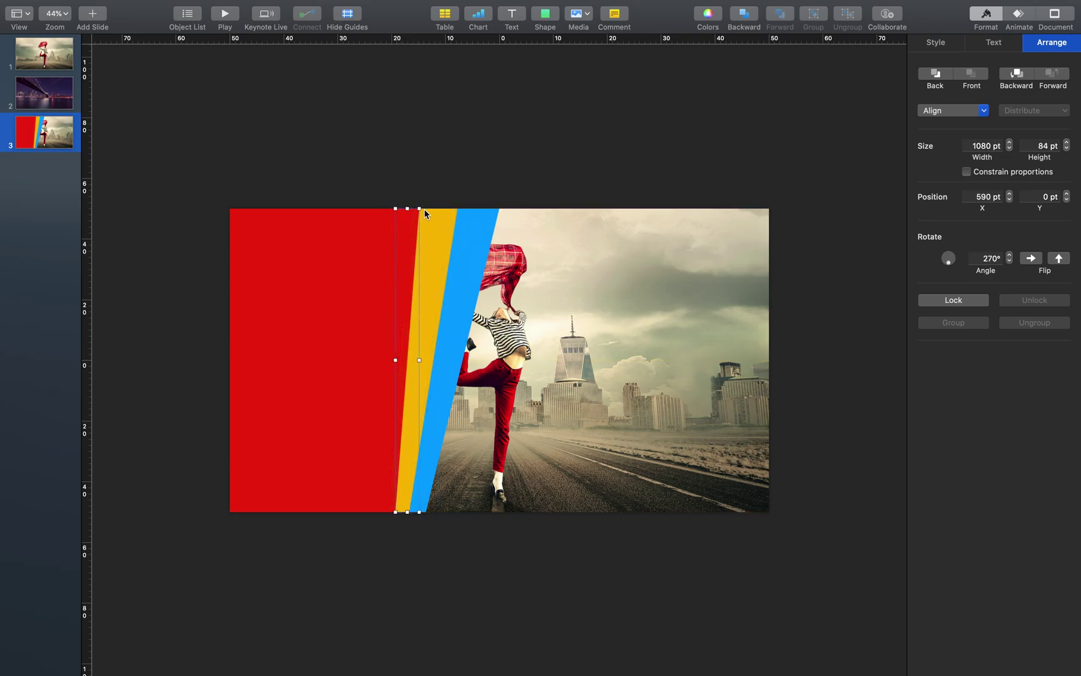
pyautogui.moveTo(419, 208); pyautogui.dragTo(415, 208)
pyautogui.click(319, 357)
pyautogui.click(458, 595)
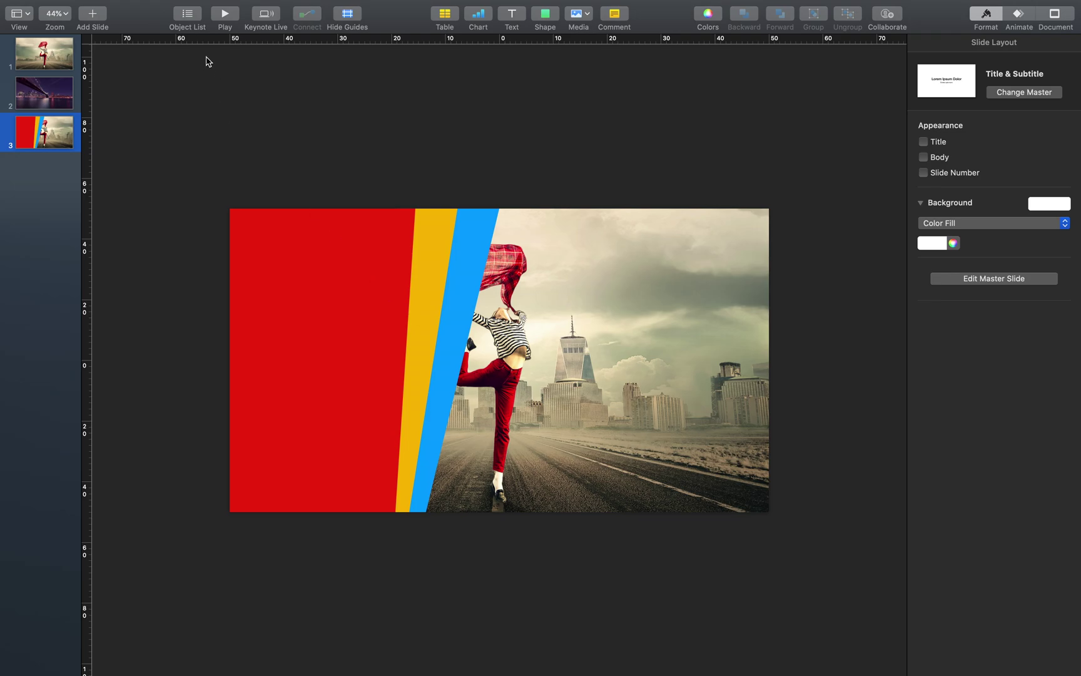
# - Show the slide's object list and unite the red rectangle and red triangle into one shape
pyautogui.click(184, 19)
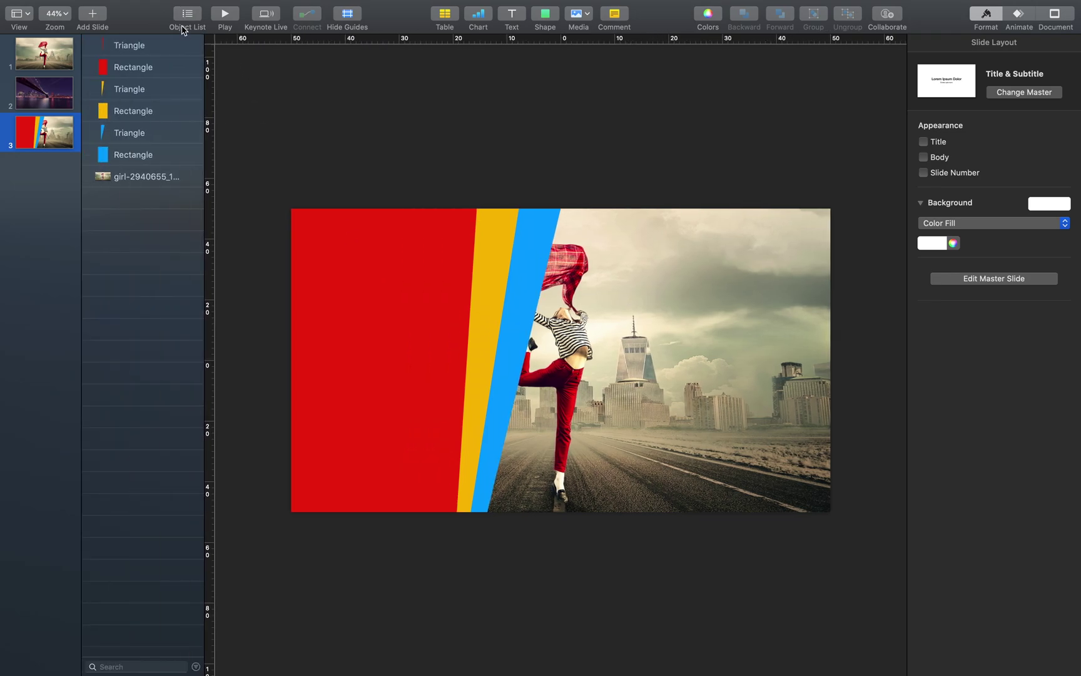
pyautogui.click(158, 75)
pyautogui.keyDown('shift'); pyautogui.click(148, 48); pyautogui.keyUp('shift')
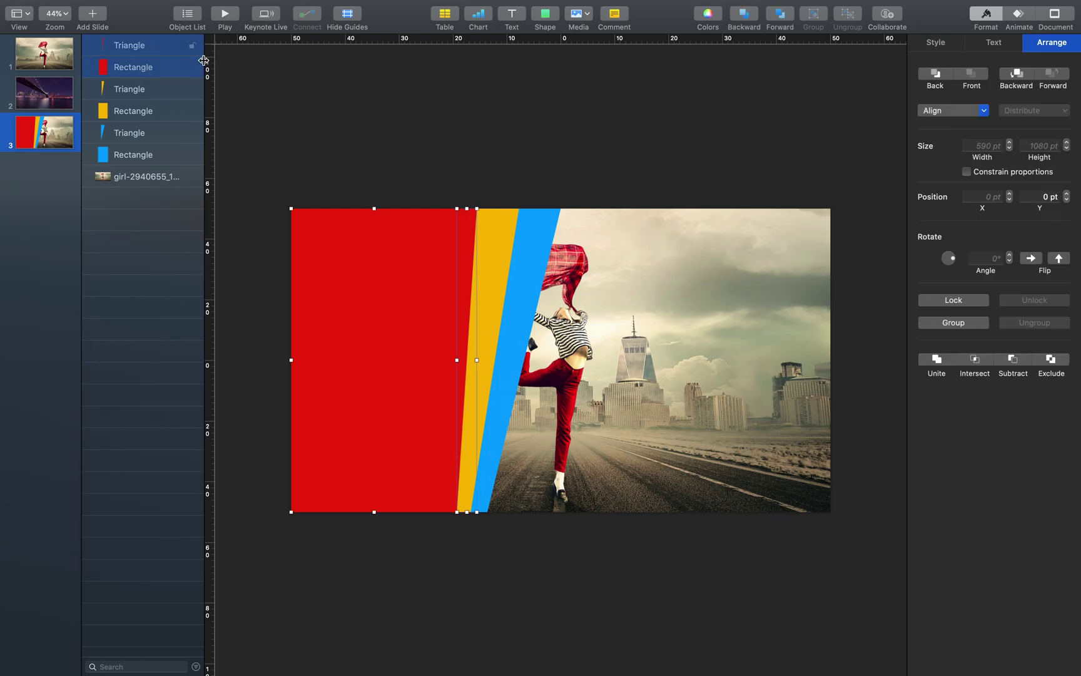
pyautogui.click(934, 360)
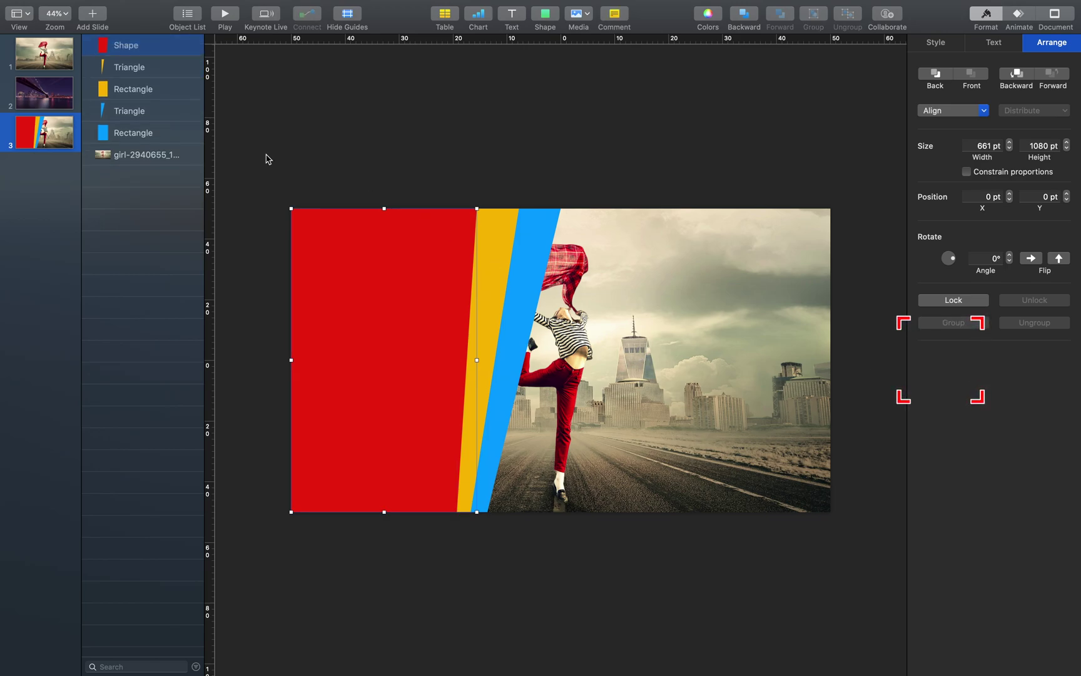
# - Unite the yellow rectangle with its triangle, and the blue rectangle with its triangle
pyautogui.click(133, 89)
pyautogui.keyDown('shift'); pyautogui.click(130, 67); pyautogui.keyUp('shift')
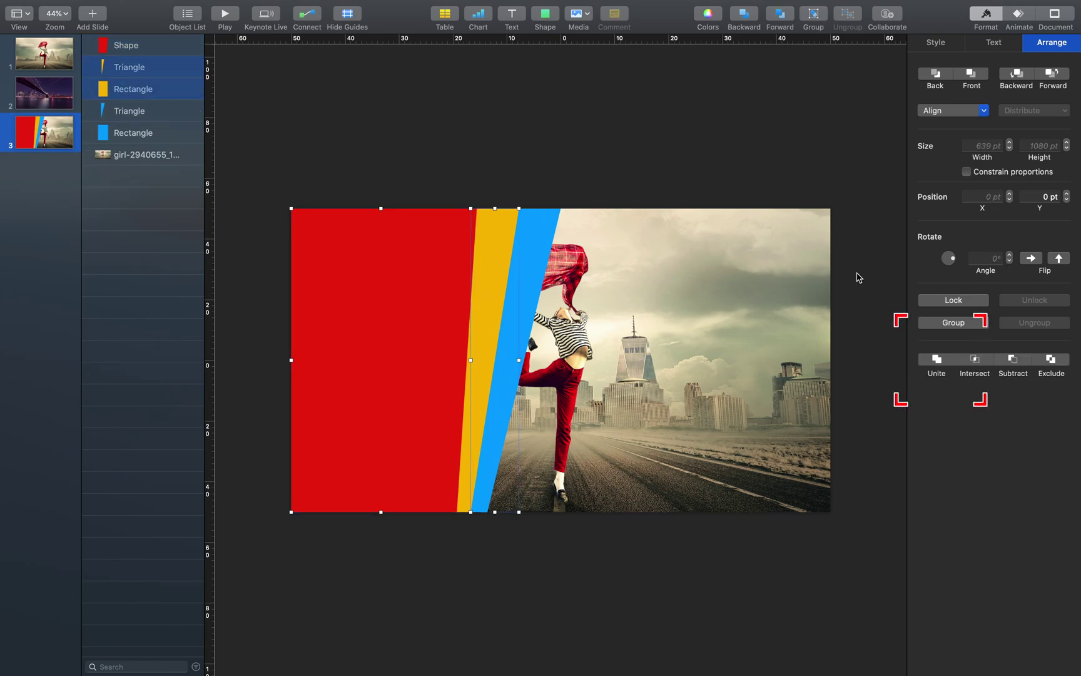
pyautogui.click(954, 361)
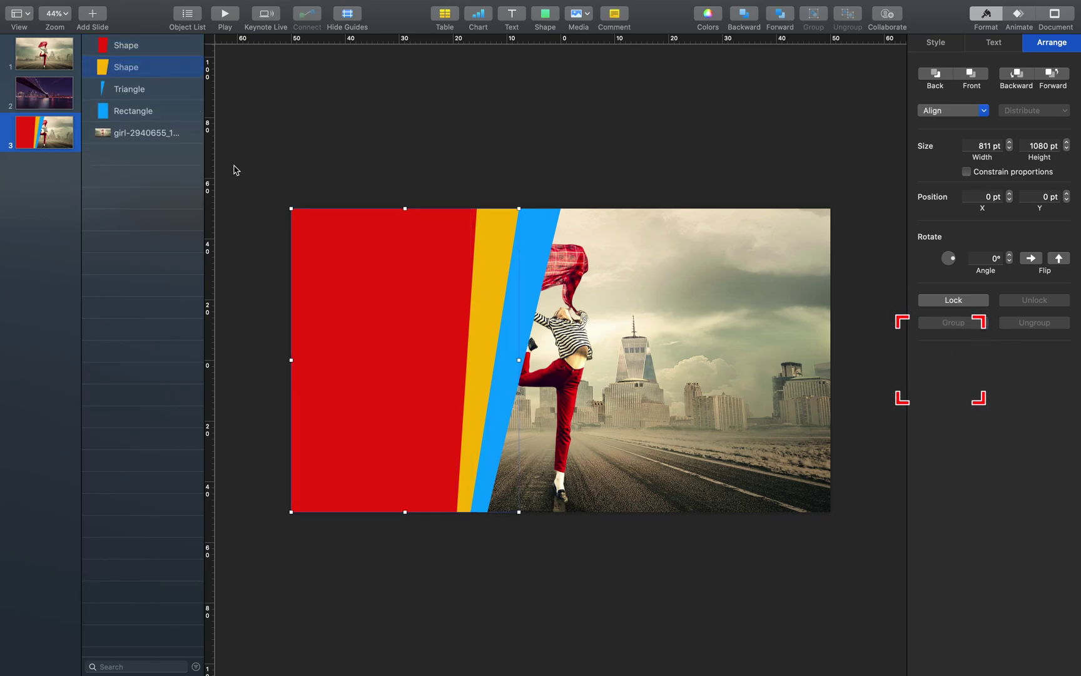
pyautogui.keyDown('shift'); pyautogui.click(137, 97); pyautogui.keyUp('shift')
pyautogui.click(934, 361)
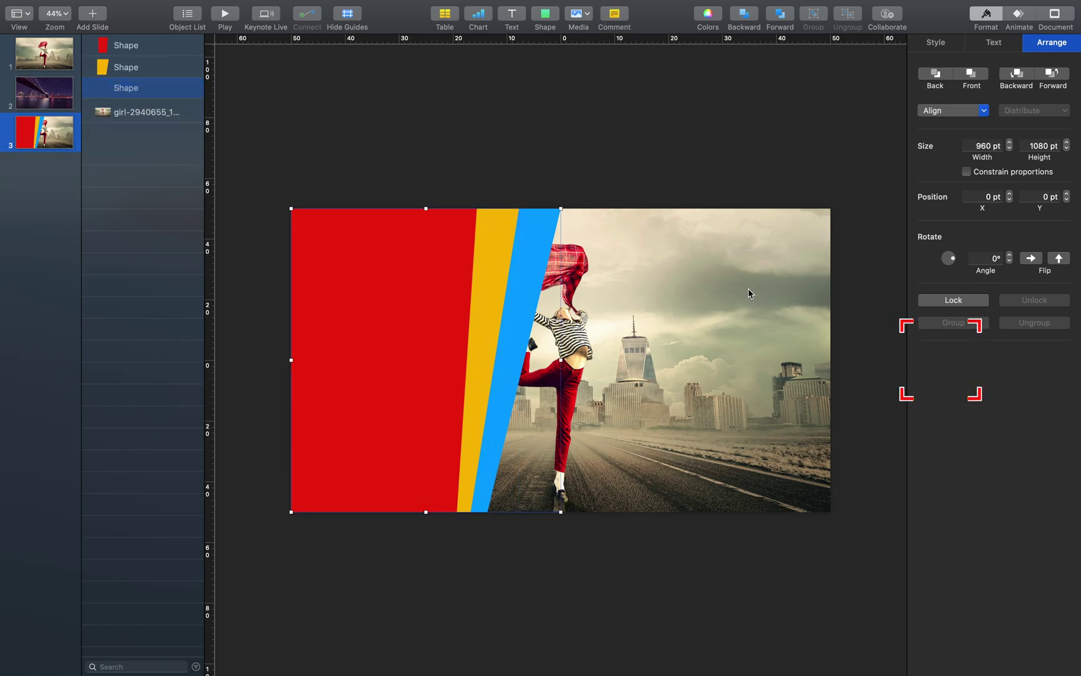
pyautogui.click(536, 181)
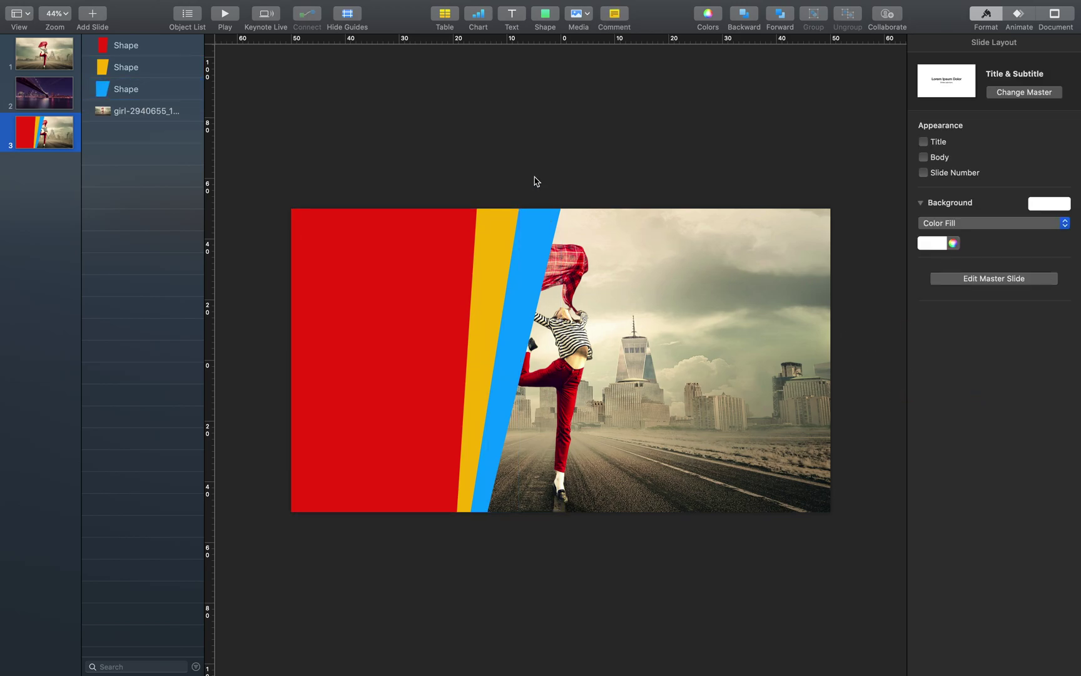
# - Duplicate the three slanted shapes as a group, rotate it 180° against the slide's right edge, and ungroup it
pyautogui.moveTo(267, 184); pyautogui.dragTo(761, 285)
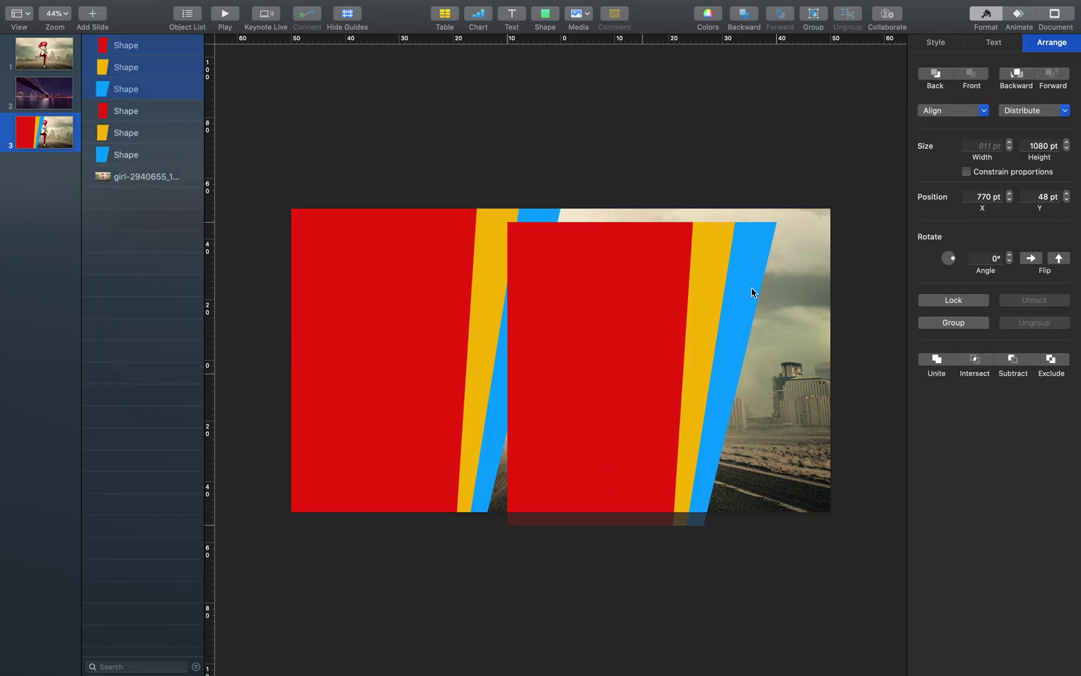
pyautogui.click(814, 16)
pyautogui.moveTo(777, 223); pyautogui.dragTo(563, 513)
pyautogui.moveTo(694, 421); pyautogui.dragTo(731, 418)
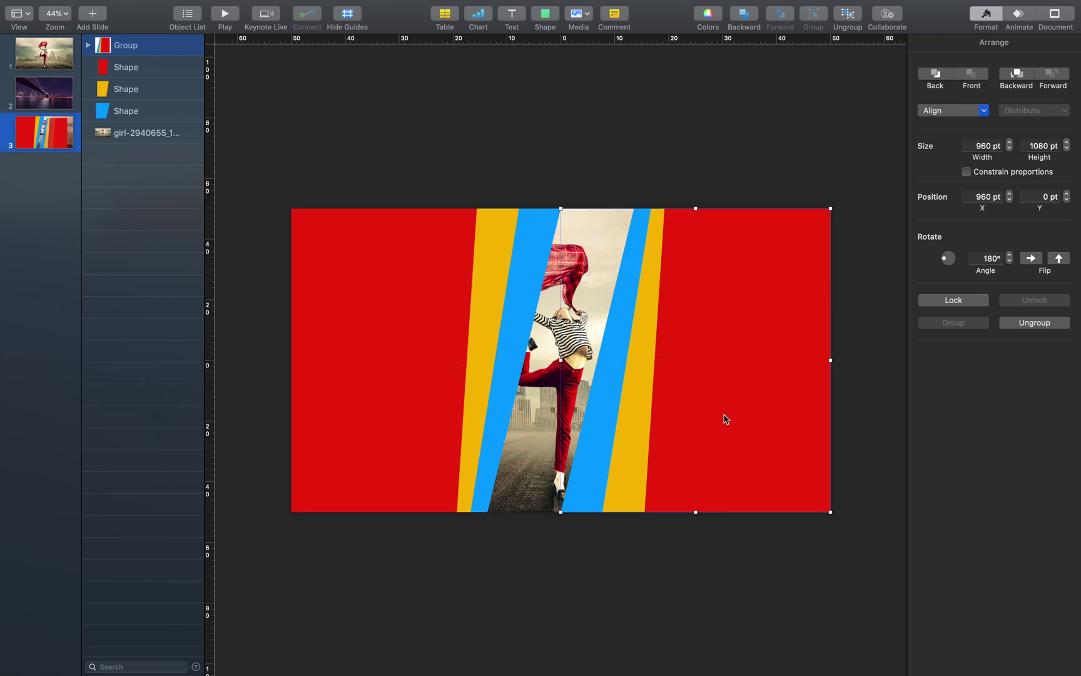
pyautogui.click(847, 15)
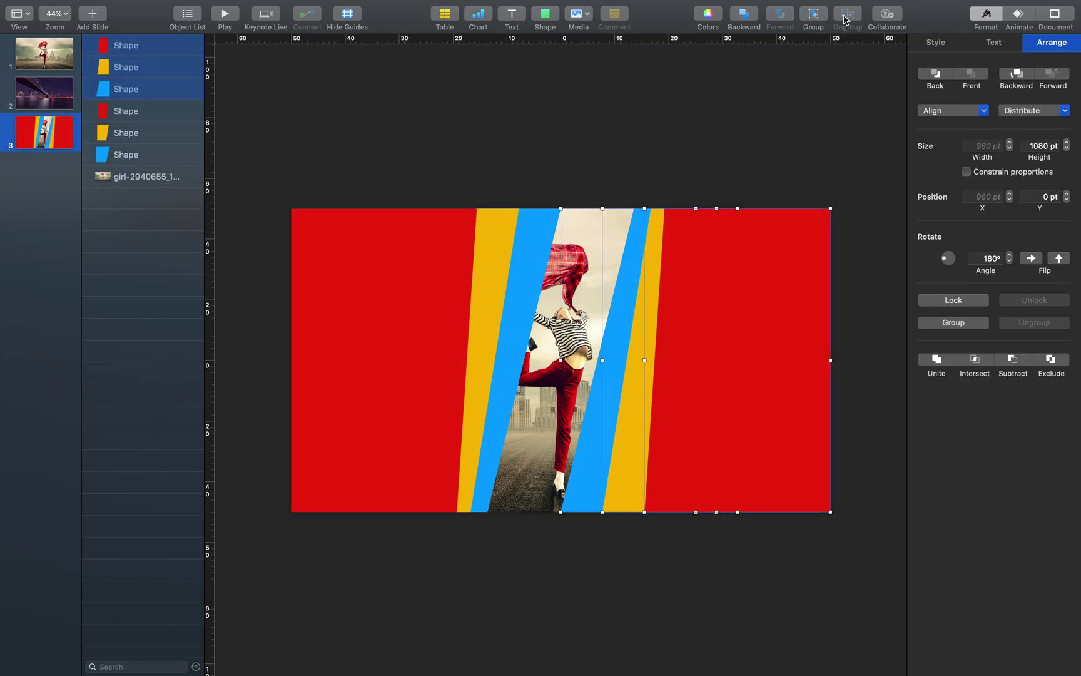
pyautogui.click(683, 139)
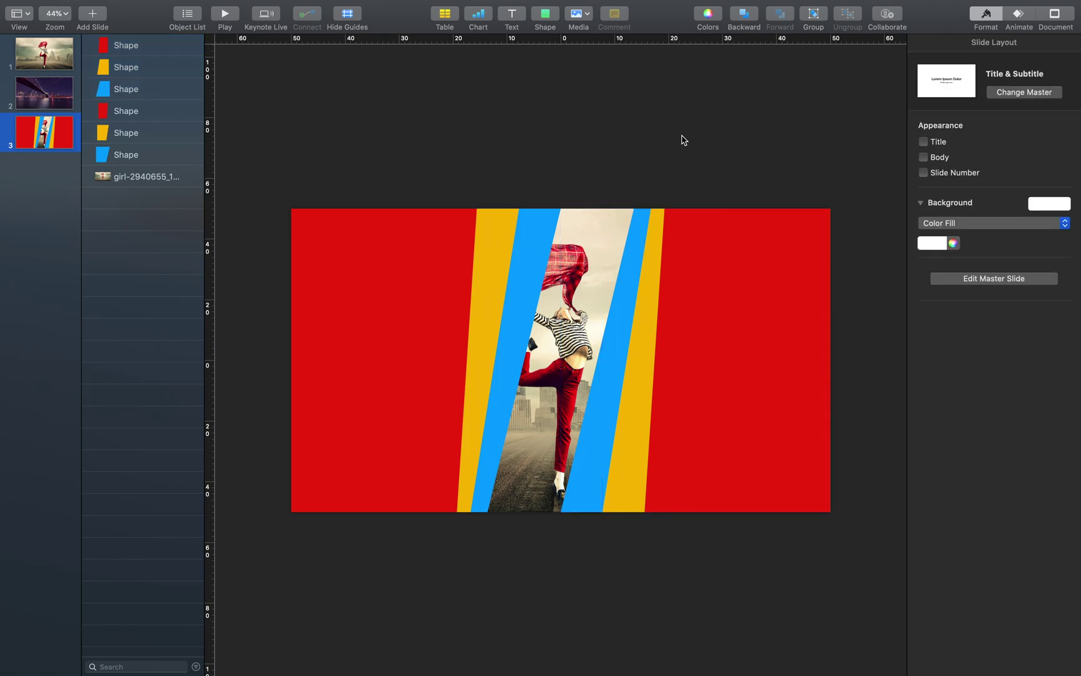
# - Make six duplicates of the full-slide girl image, all at position 0, 0
pyautogui.click(132, 180)
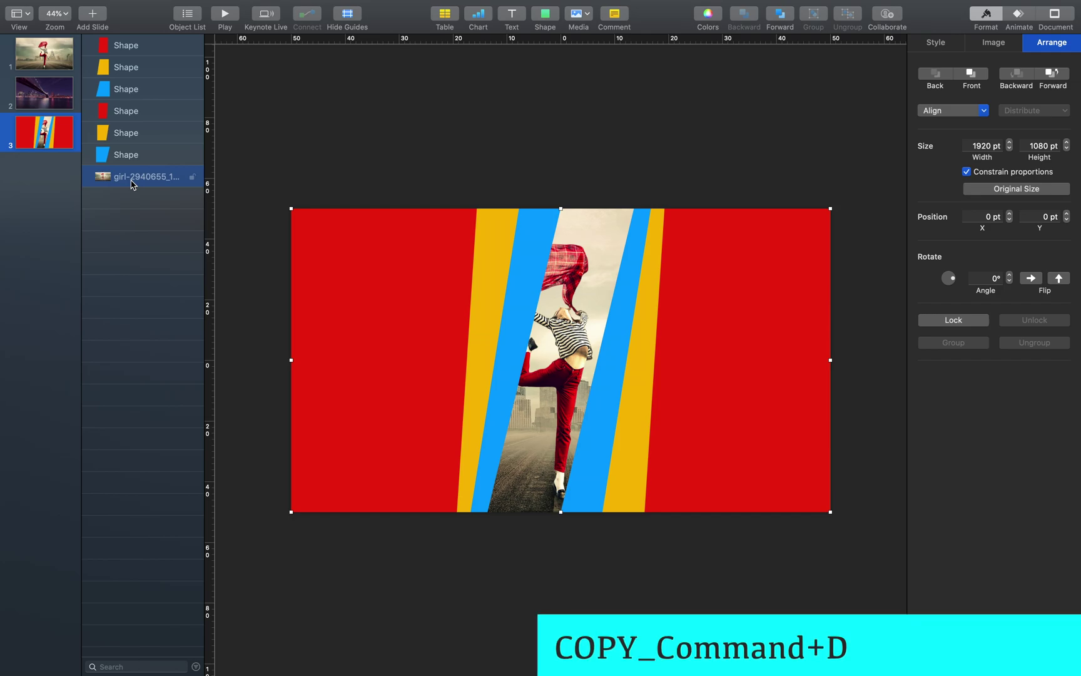
pyautogui.press('super+d')
pyautogui.press('super+d')
pyautogui.press('super+d')
pyautogui.press('super+d')
pyautogui.press('super+d')
pyautogui.press('super+d')
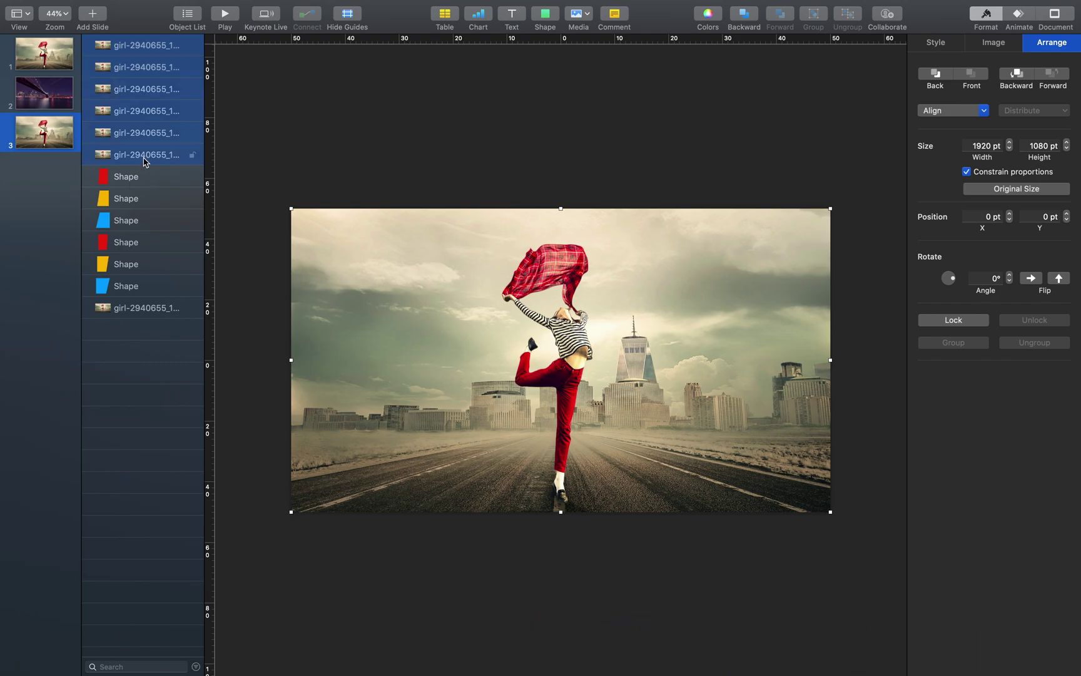
# - Move the six image duplicates behind all the coloured shapes in the stacking order
pyautogui.keyDown('shift'); pyautogui.click(146, 154); pyautogui.keyUp('shift')
pyautogui.moveTo(148, 114); pyautogui.dragTo(152, 336)
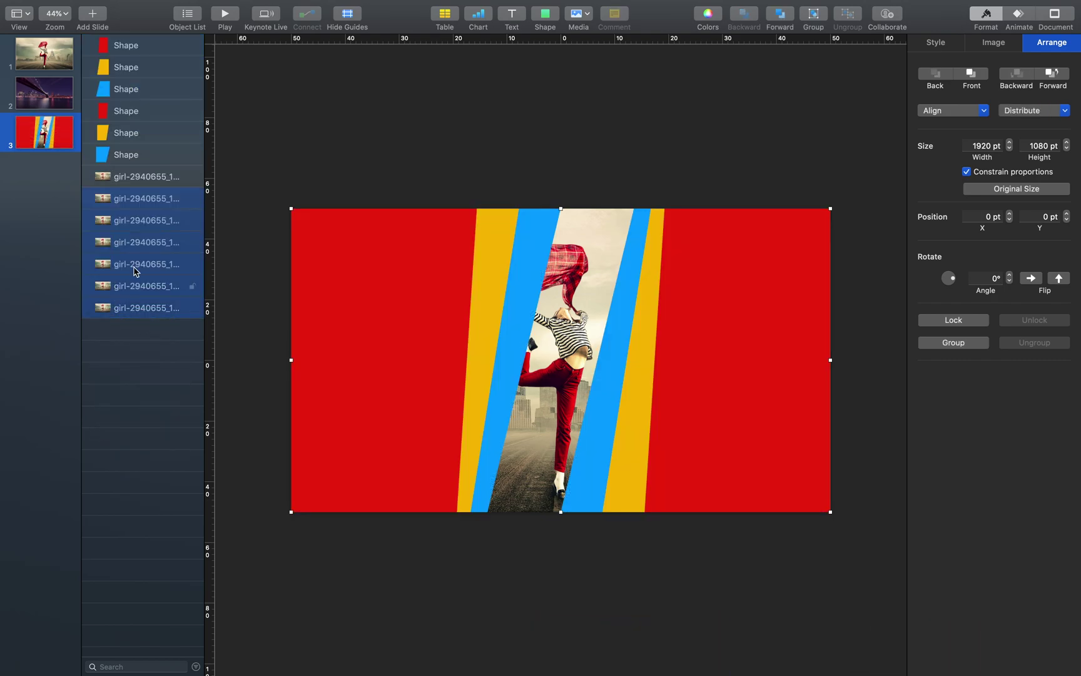
pyautogui.click(732, 164)
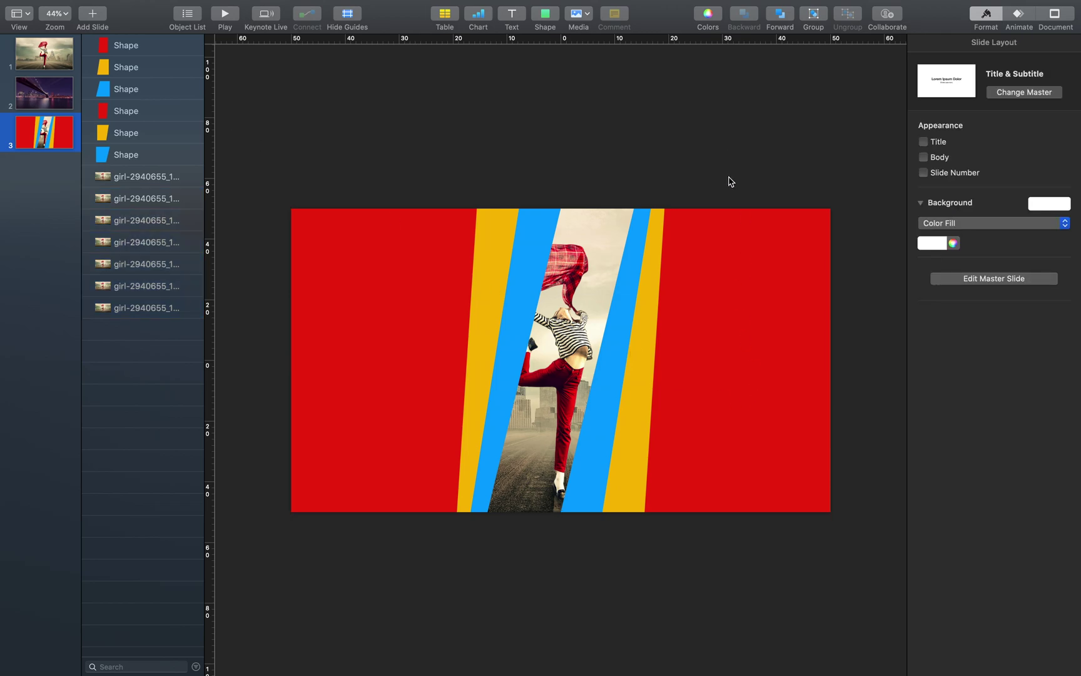
# - Mask the topmost girl image with the red shape on the slide's right, and bring the masked image to the front
pyautogui.click(675, 346)
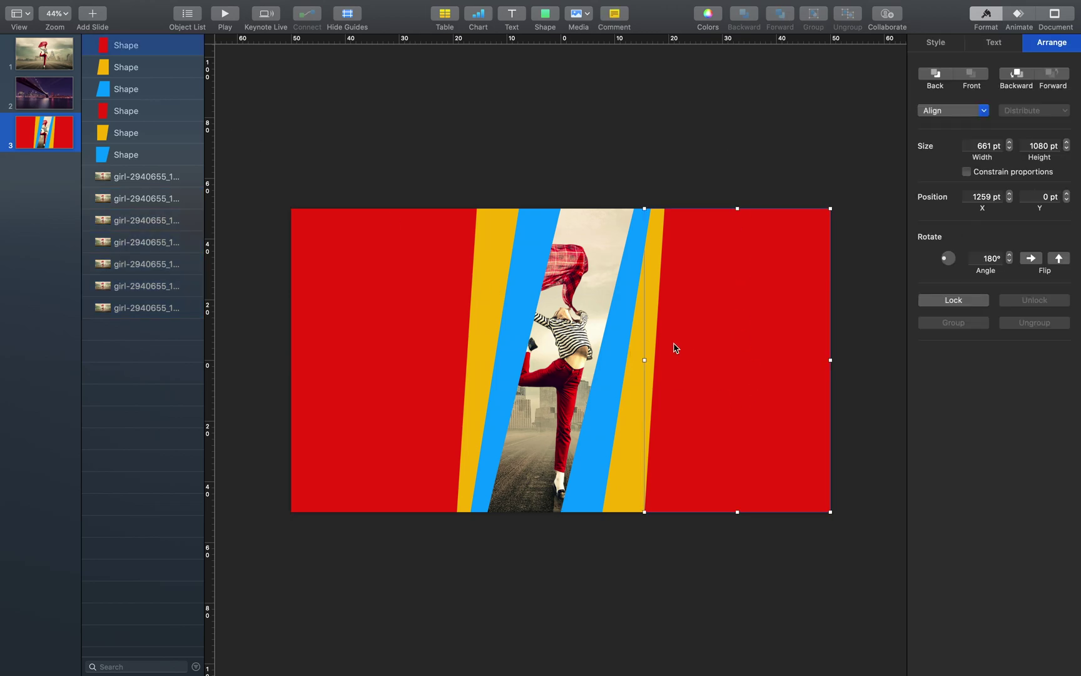
pyautogui.keyDown('shift'); pyautogui.click(602, 236); pyautogui.keyUp('shift')
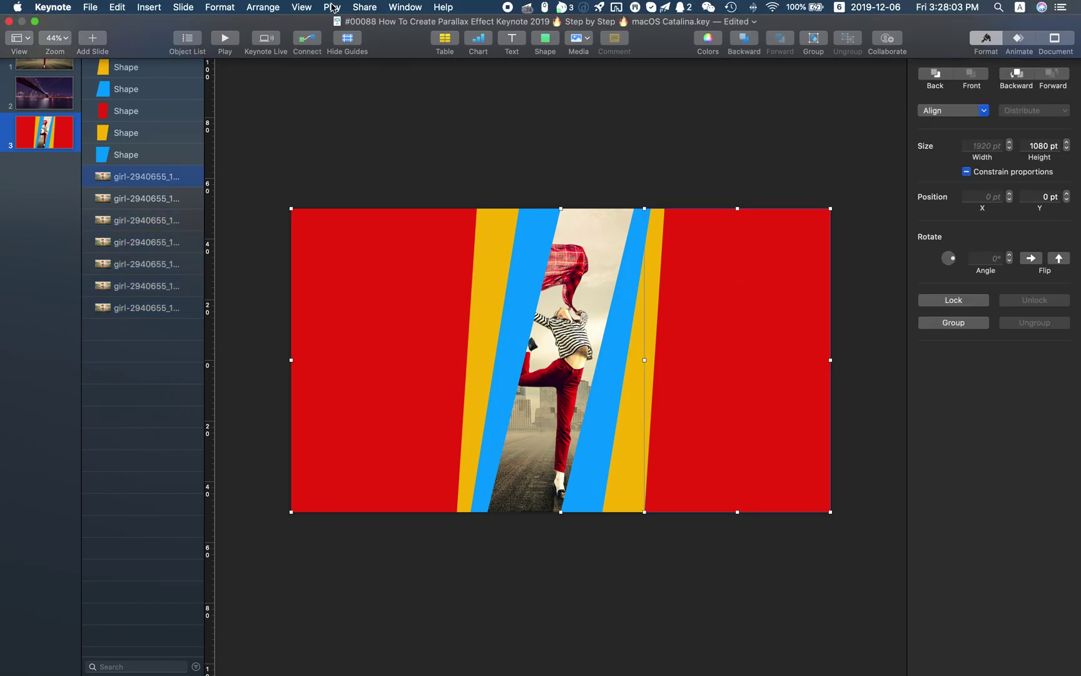
pyautogui.click(220, 7)
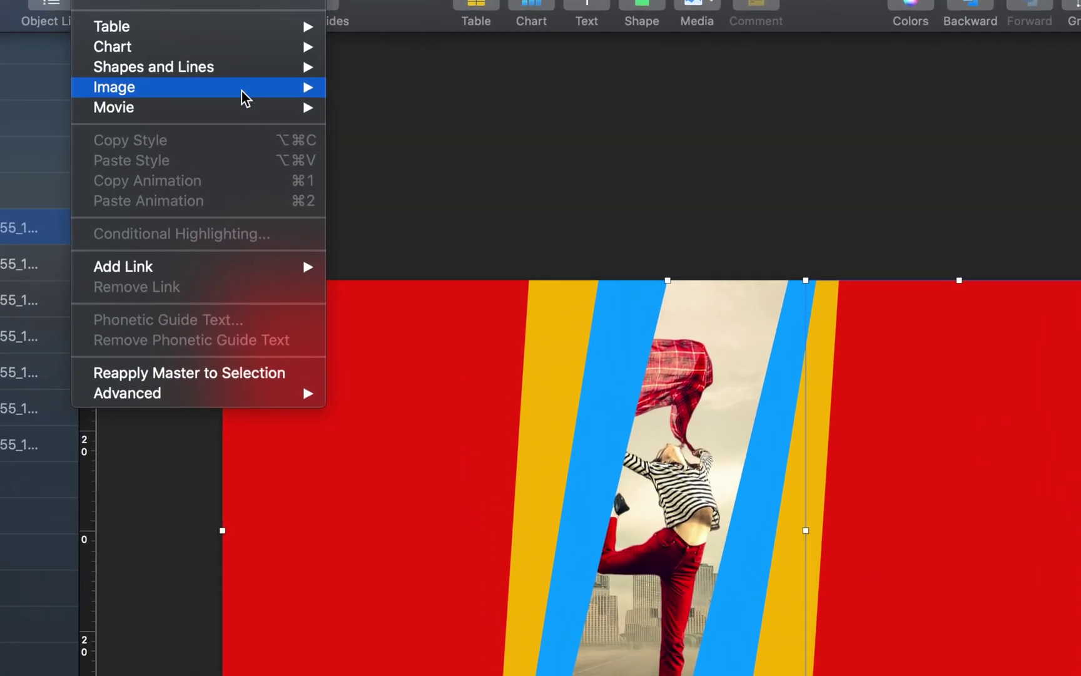
pyautogui.moveTo(297, 91)
pyautogui.click(529, 92)
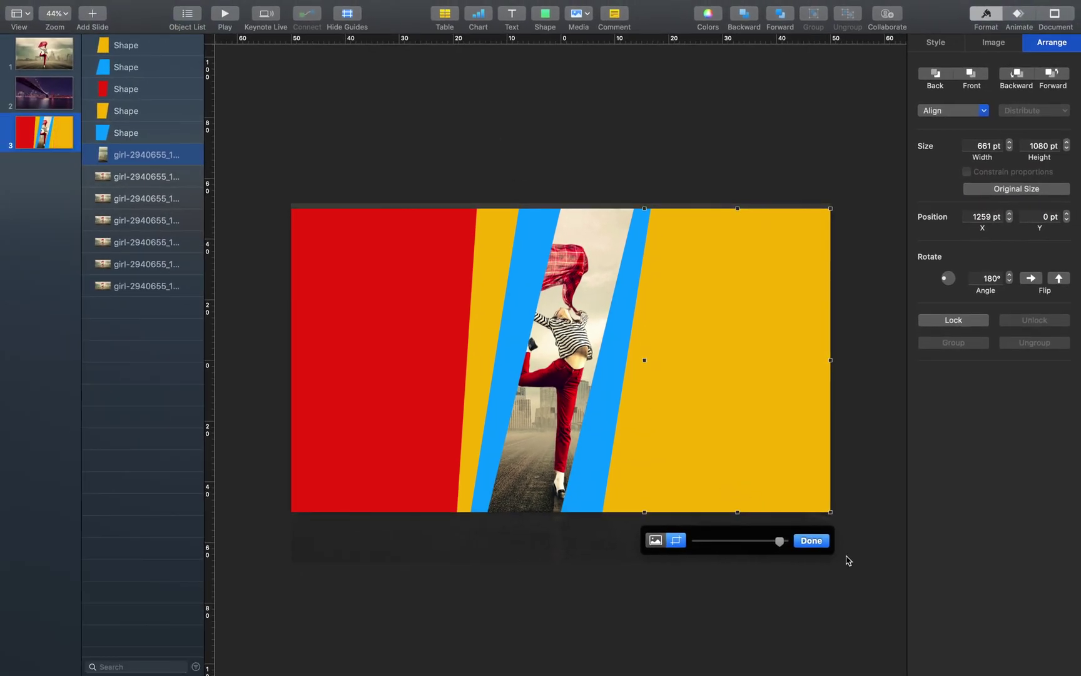
pyautogui.click(813, 542)
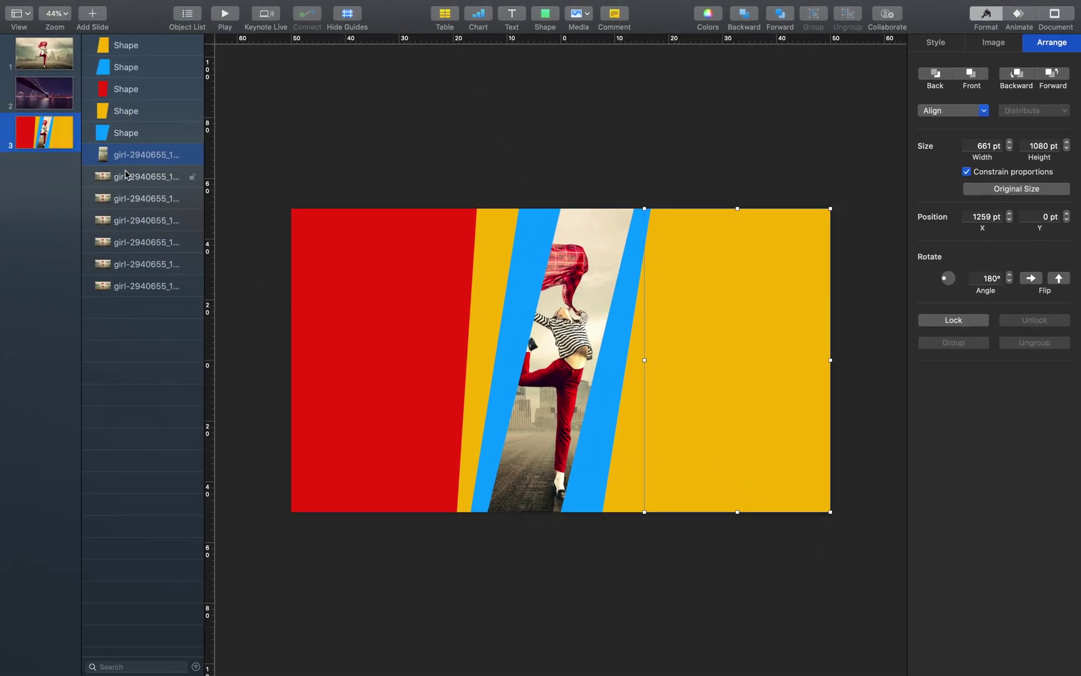
pyautogui.moveTo(140, 158); pyautogui.dragTo(129, 43)
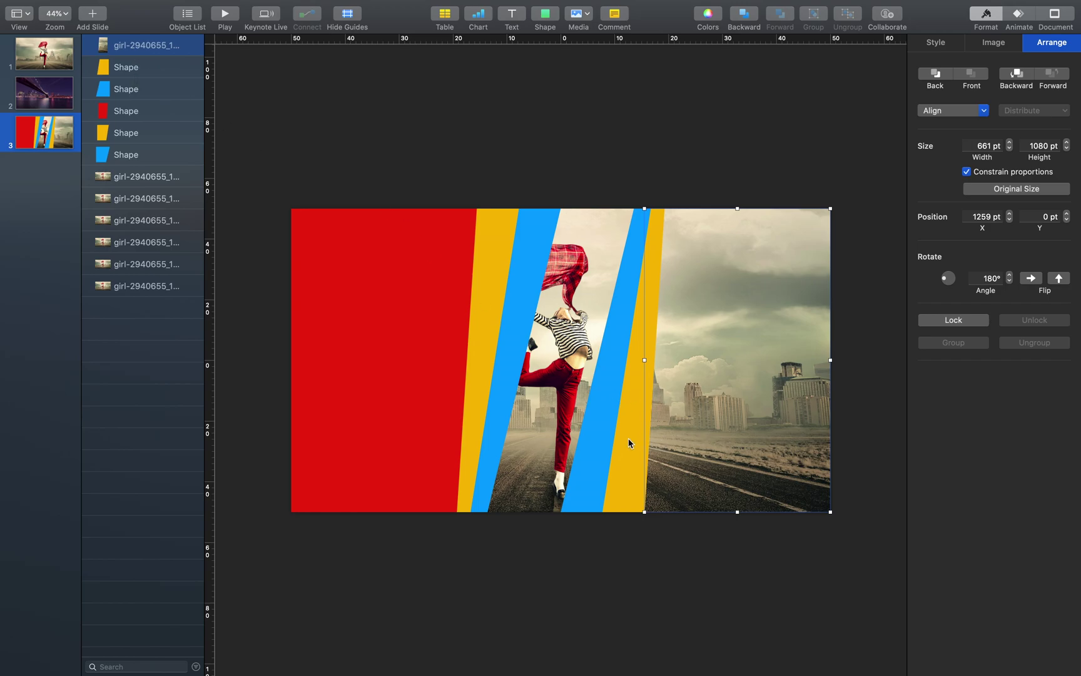
# - Mask a girl image with the yellow shape on the slide's right, and place it directly below the topmost masked image in the stacking order
pyautogui.press('super+shift+m')
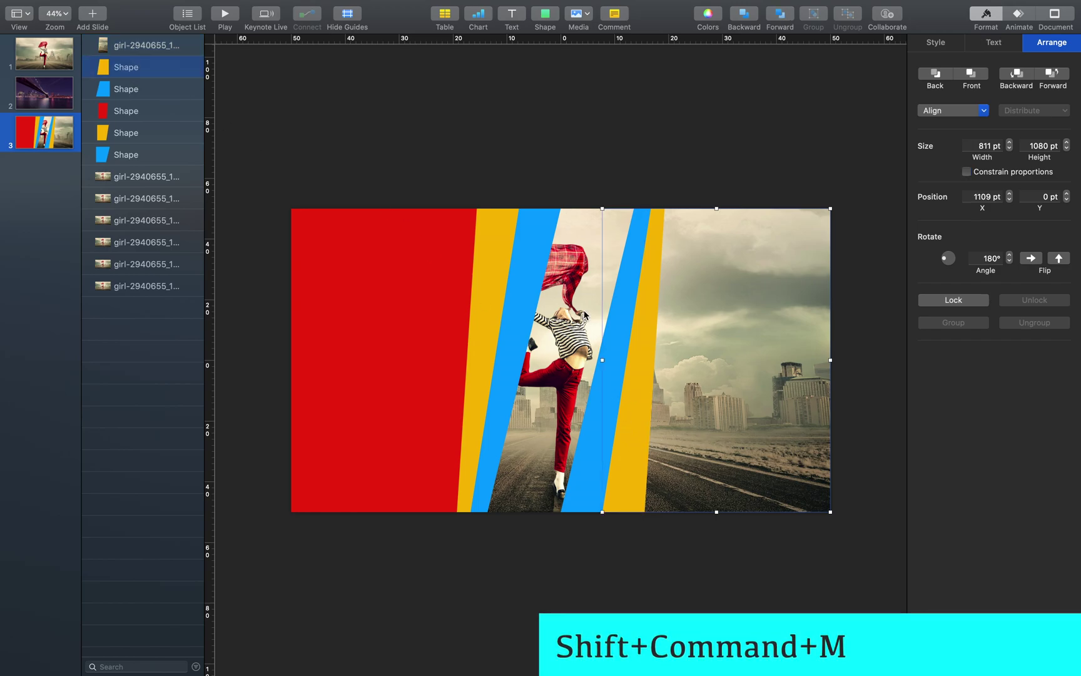
pyautogui.keyDown('shift'); pyautogui.click(585, 217); pyautogui.keyUp('shift')
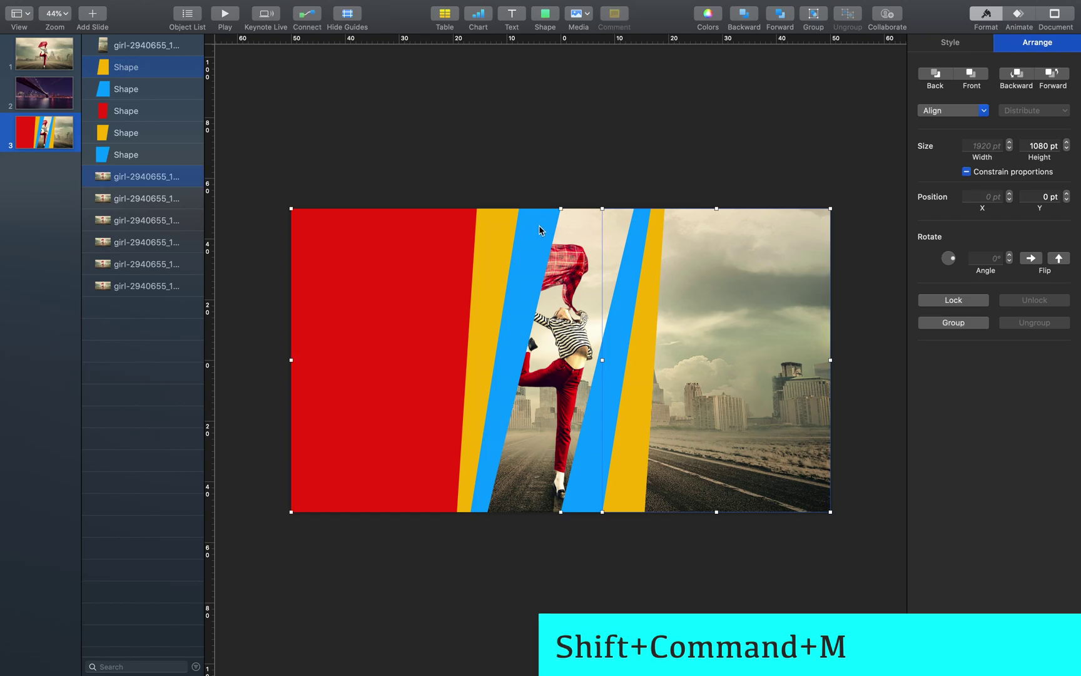
pyautogui.press('super+shift+m')
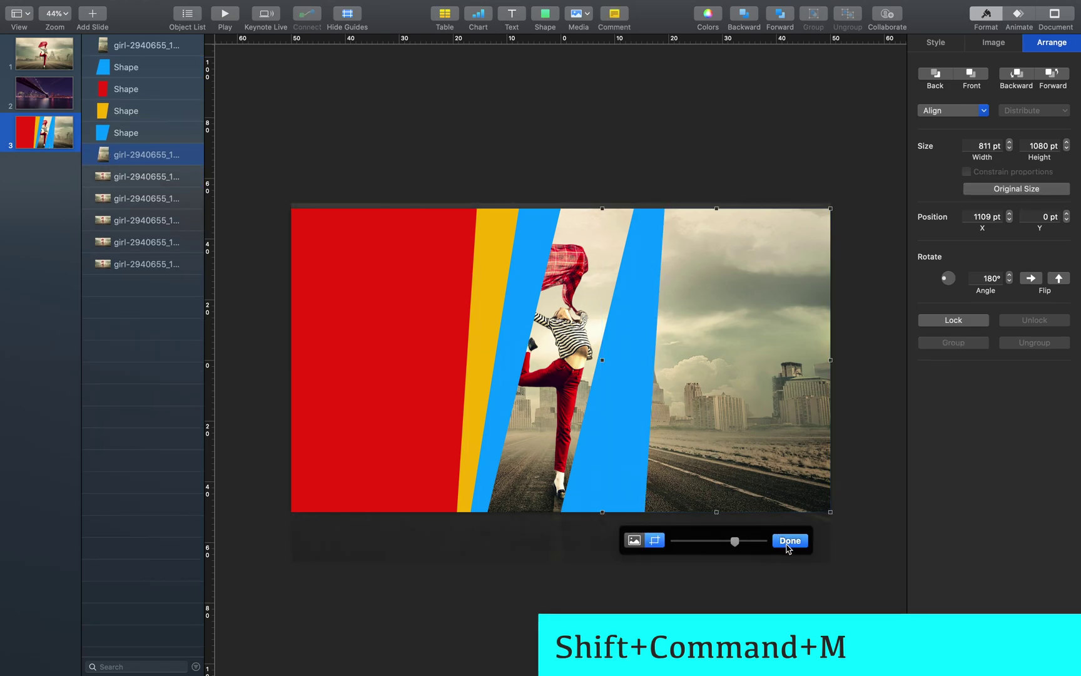
pyautogui.click(789, 541)
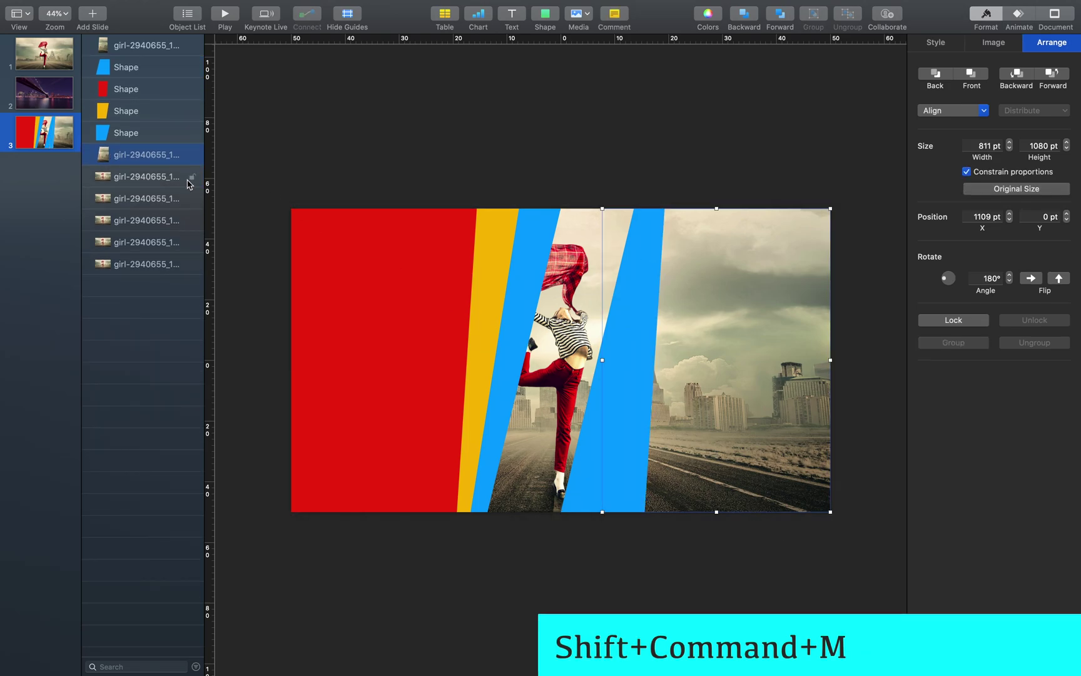
pyautogui.moveTo(141, 155); pyautogui.dragTo(147, 62)
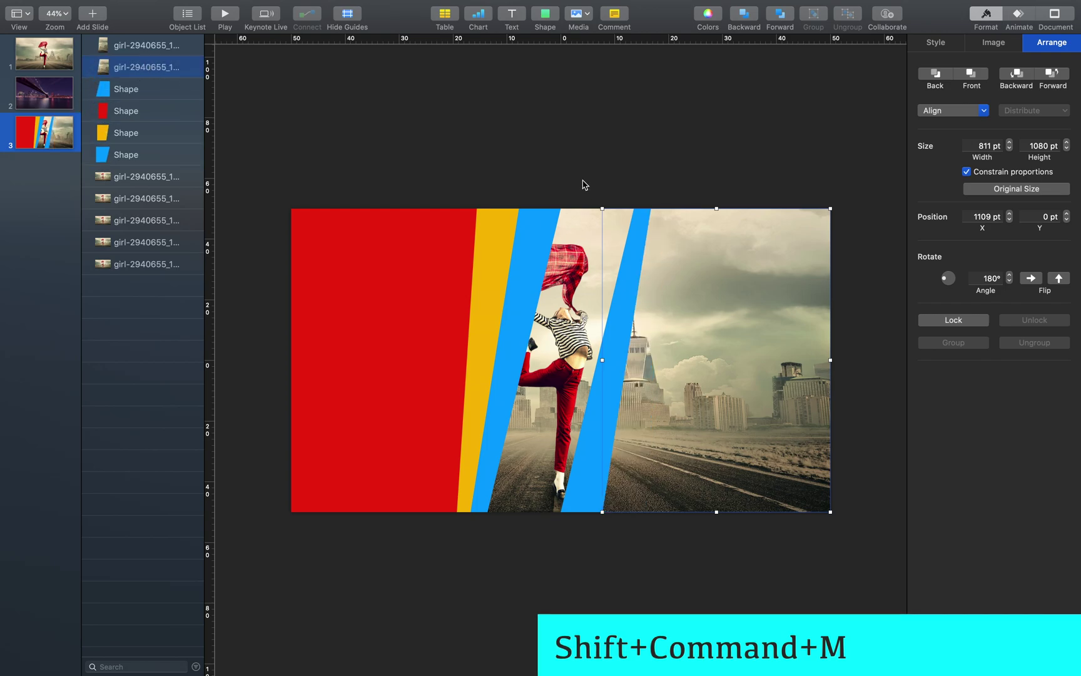
pyautogui.click(692, 171)
pyautogui.click(758, 328)
pyautogui.moveTo(747, 343)
pyautogui.mouseDown()
pyautogui.moveTo(807, 344)
pyautogui.moveTo(782, 258)
pyautogui.moveTo(748, 345)
pyautogui.mouseUp()
pyautogui.click(659, 161)
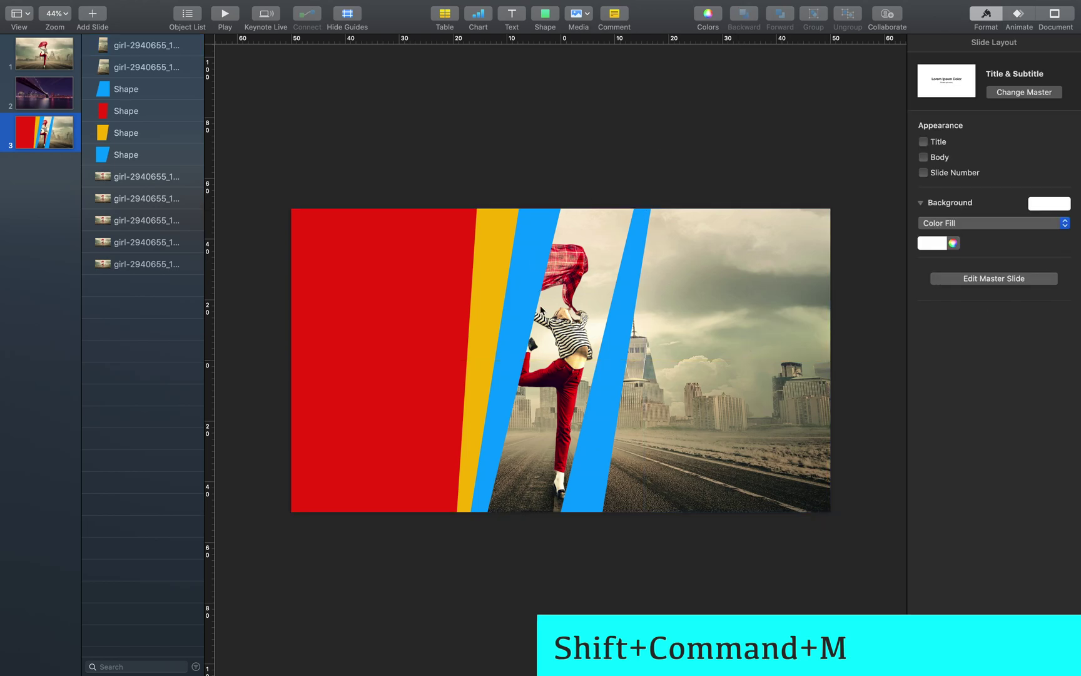
# - Mask the next full-slide girl image with the right-hand blue shape, and move it above the remaining coloured shapes in the stacking order
pyautogui.click(605, 371)
pyautogui.keyDown('super'); pyautogui.click(147, 178); pyautogui.keyUp('super')
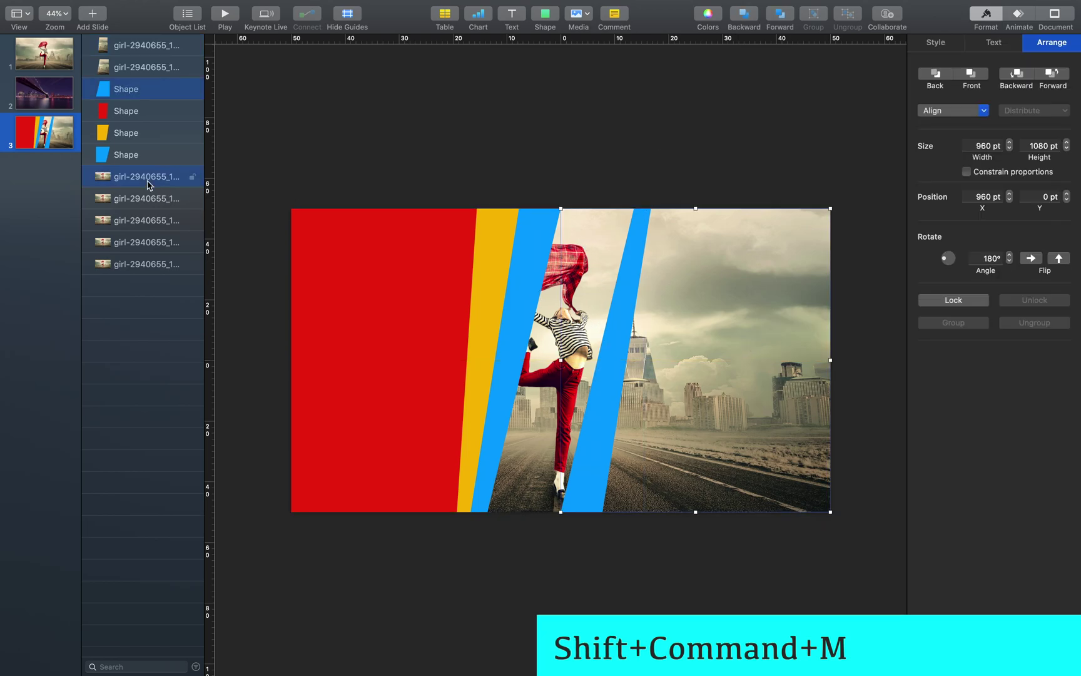
pyautogui.press('shift+super+m')
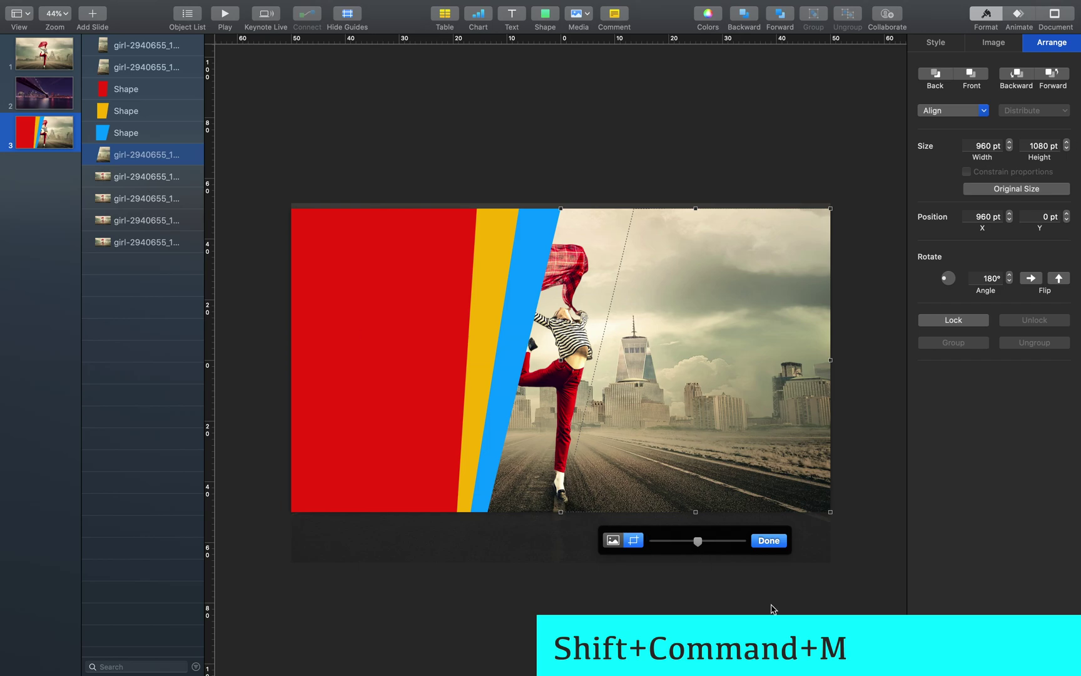
pyautogui.click(776, 542)
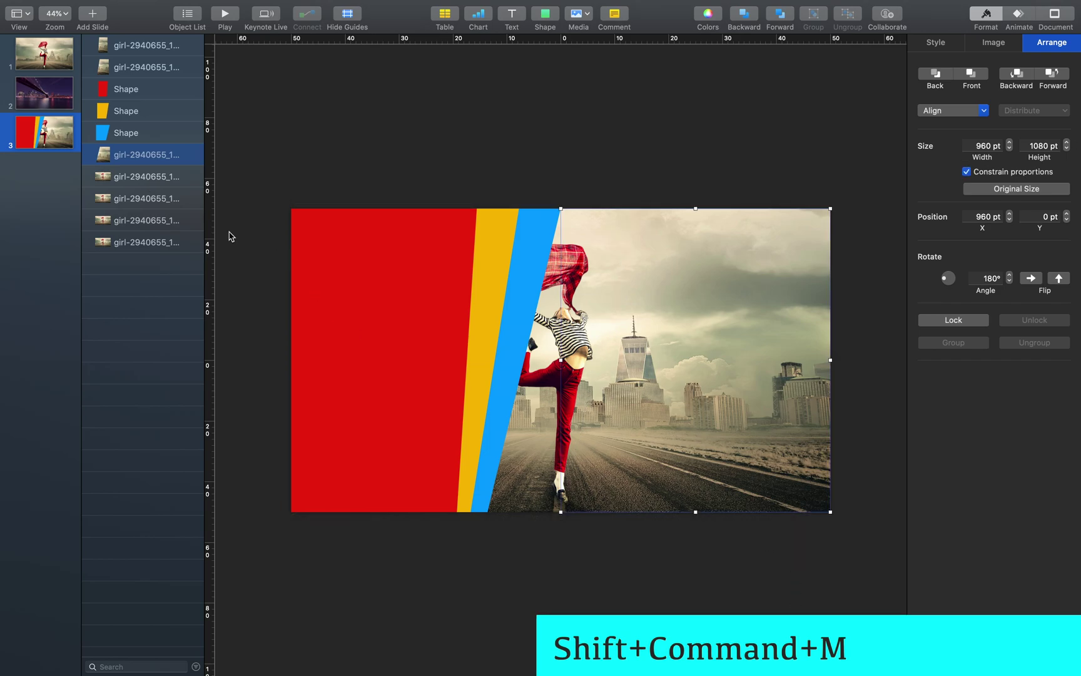
pyautogui.moveTo(160, 161); pyautogui.dragTo(158, 117)
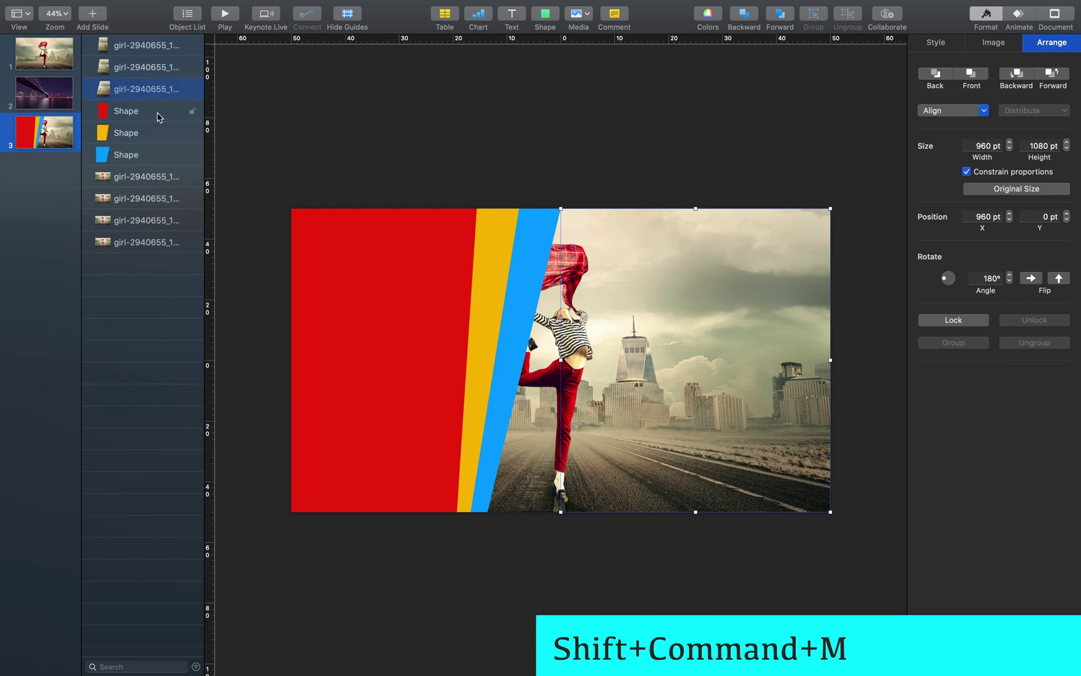
# - Mask the next full-slide girl image with the left red shape, and stack it above the left yellow and blue shapes
pyautogui.click(138, 122)
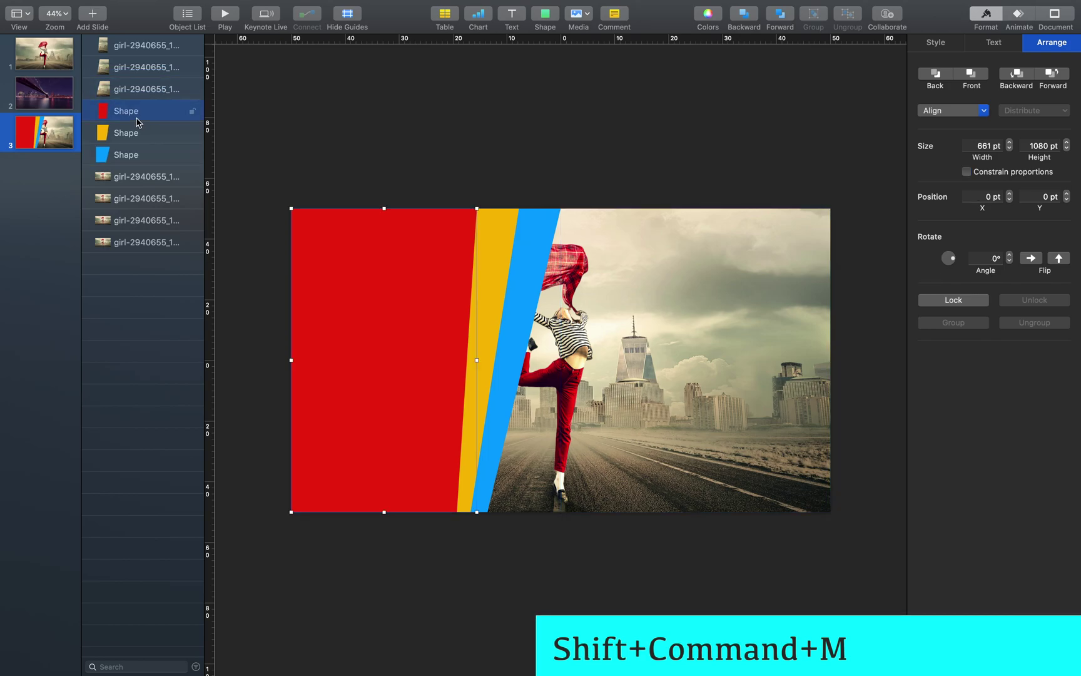
pyautogui.keyDown('super'); pyautogui.click(127, 179); pyautogui.keyUp('super')
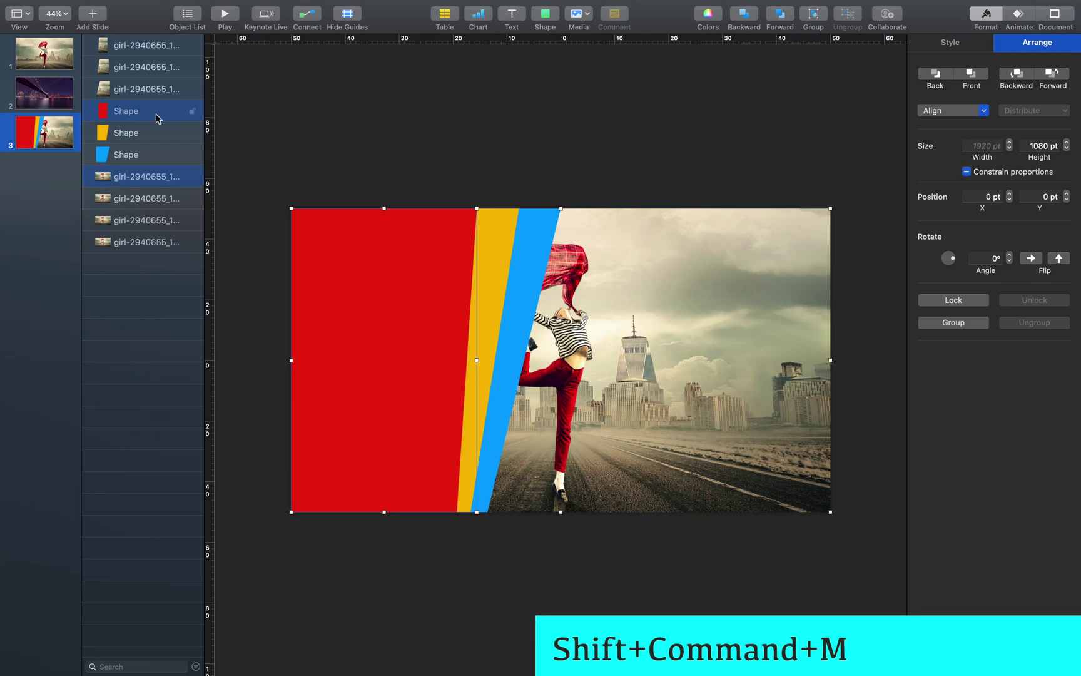
pyautogui.press('shift+super+m')
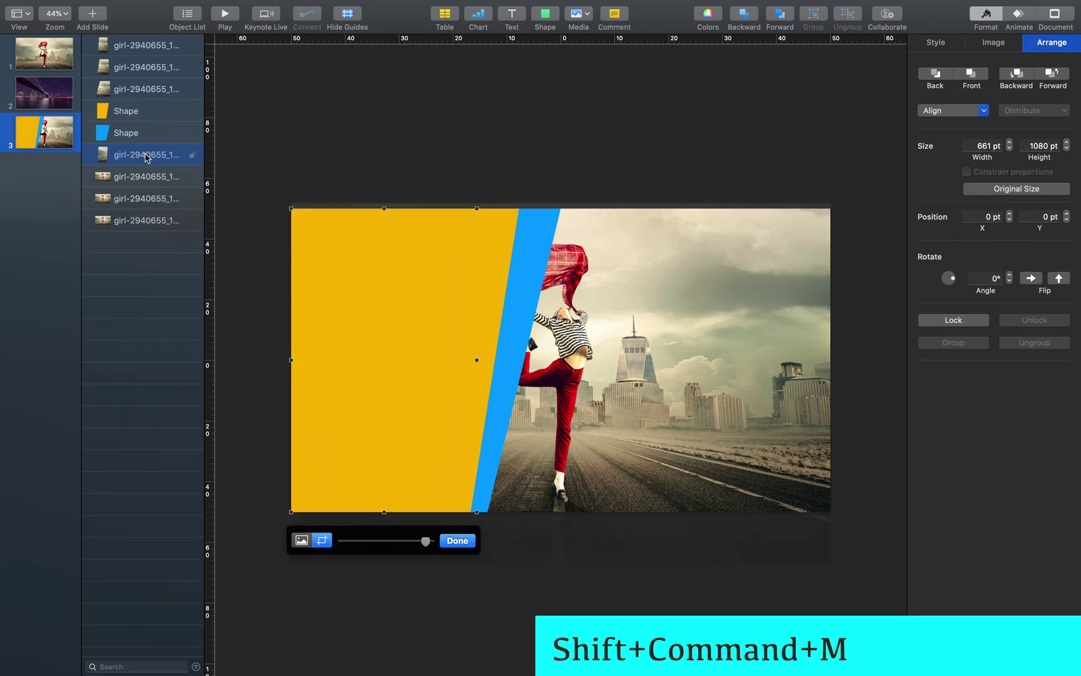
pyautogui.moveTo(128, 153); pyautogui.dragTo(137, 109)
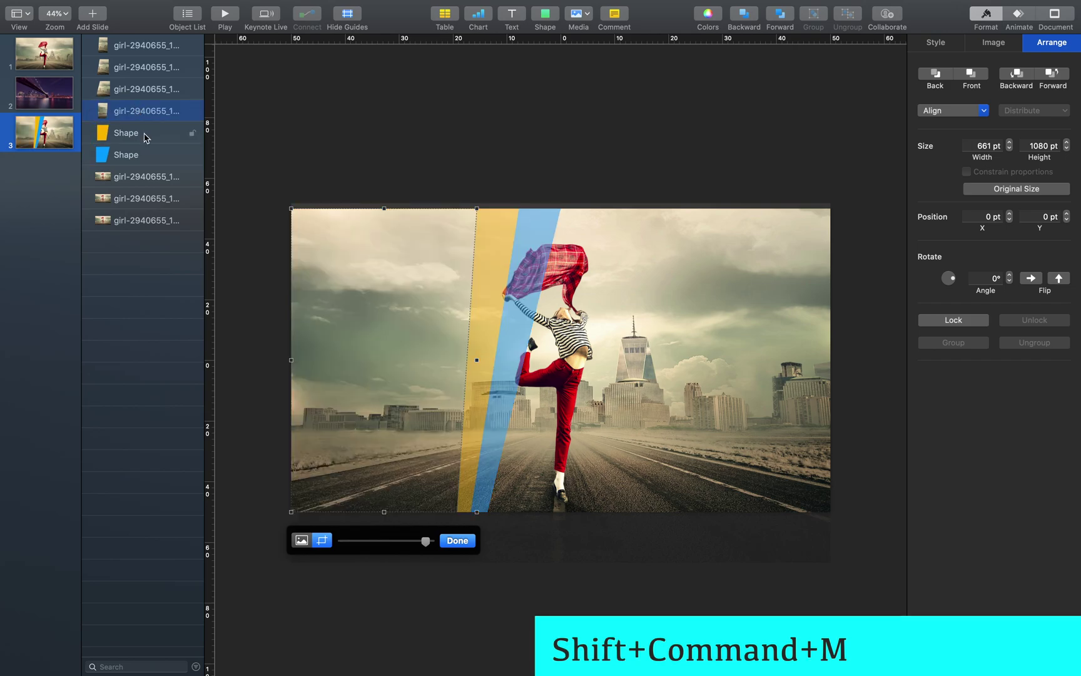
# - Mask another full-slide girl image with the left yellow shape, and stack it above the remaining blue shape
pyautogui.click(142, 139)
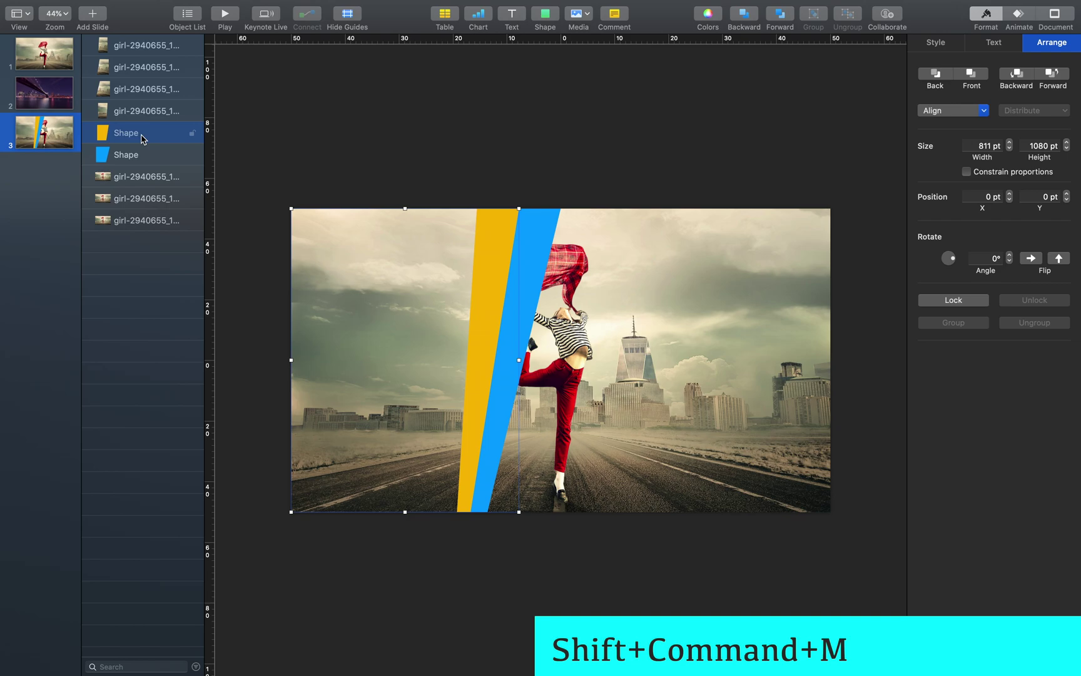
pyautogui.keyDown('super'); pyautogui.click(146, 178); pyautogui.keyUp('super')
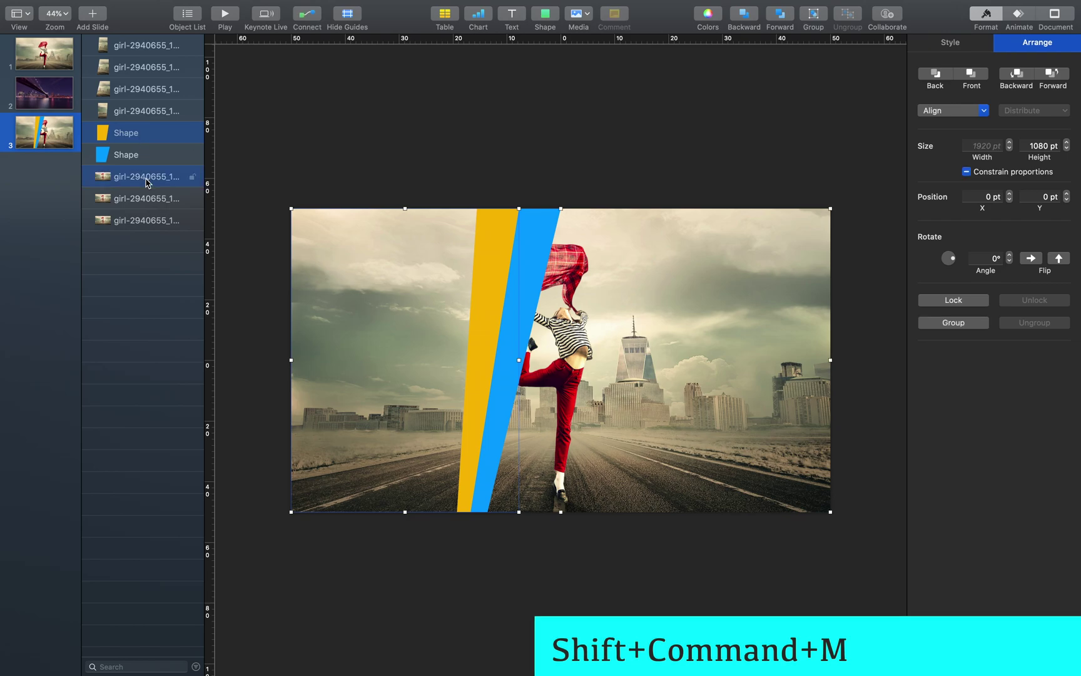
pyautogui.press('shift+super+m')
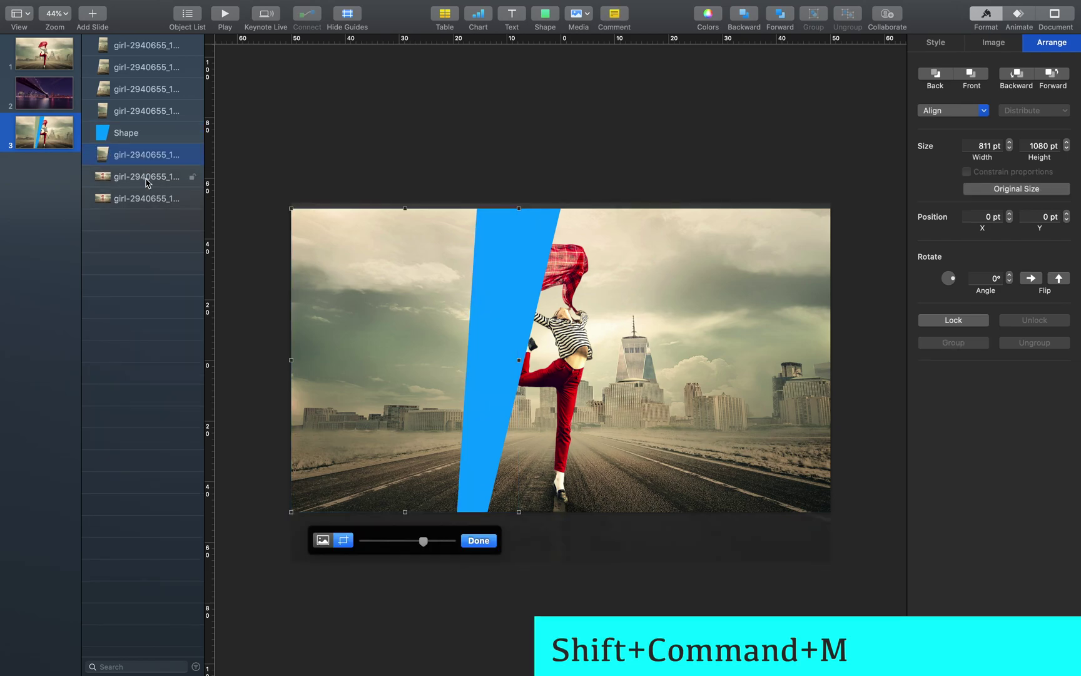
pyautogui.click(479, 539)
pyautogui.moveTo(146, 163); pyautogui.dragTo(144, 126)
pyautogui.click(466, 175)
pyautogui.click(391, 319)
pyautogui.moveTo(391, 318)
pyautogui.mouseDown()
pyautogui.moveTo(333, 314)
pyautogui.moveTo(388, 325)
pyautogui.mouseUp()
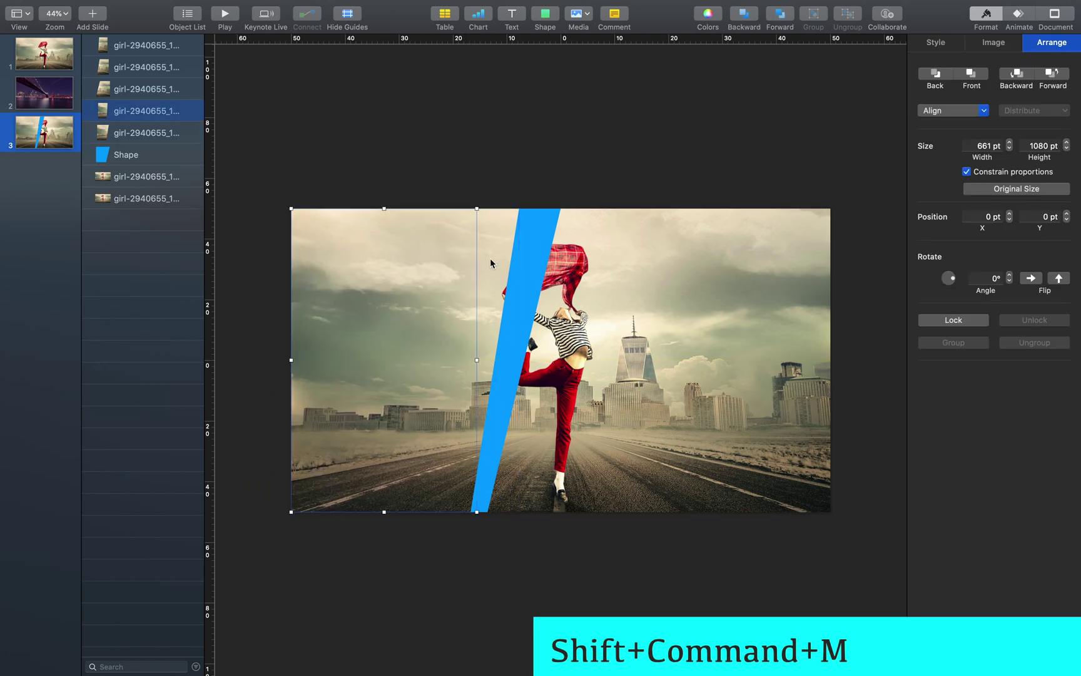
# - Mask the next full-slide girl image with the last blue shape on the slide's left
pyautogui.click(543, 240)
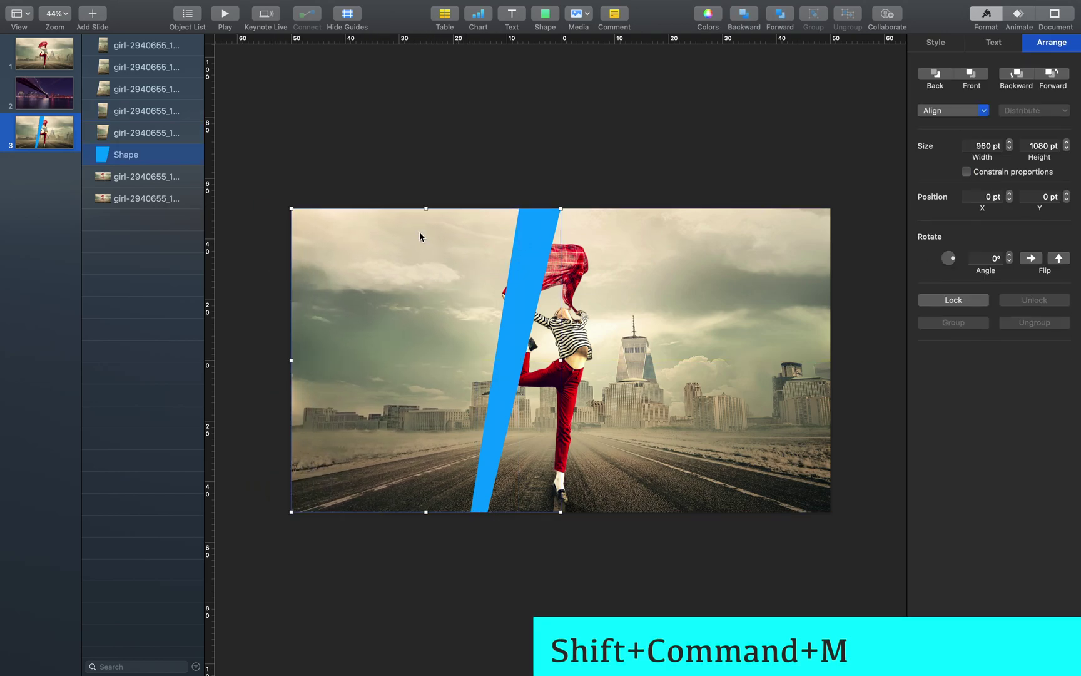
pyautogui.keyDown('super'); pyautogui.click(155, 179); pyautogui.keyUp('super')
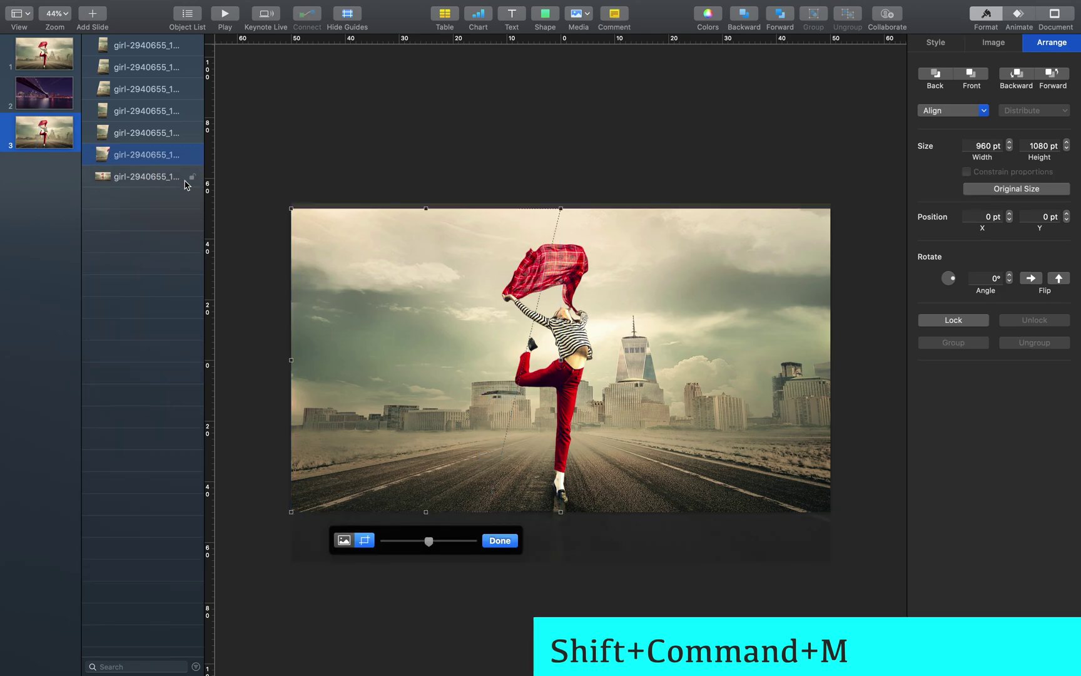
pyautogui.click(500, 161)
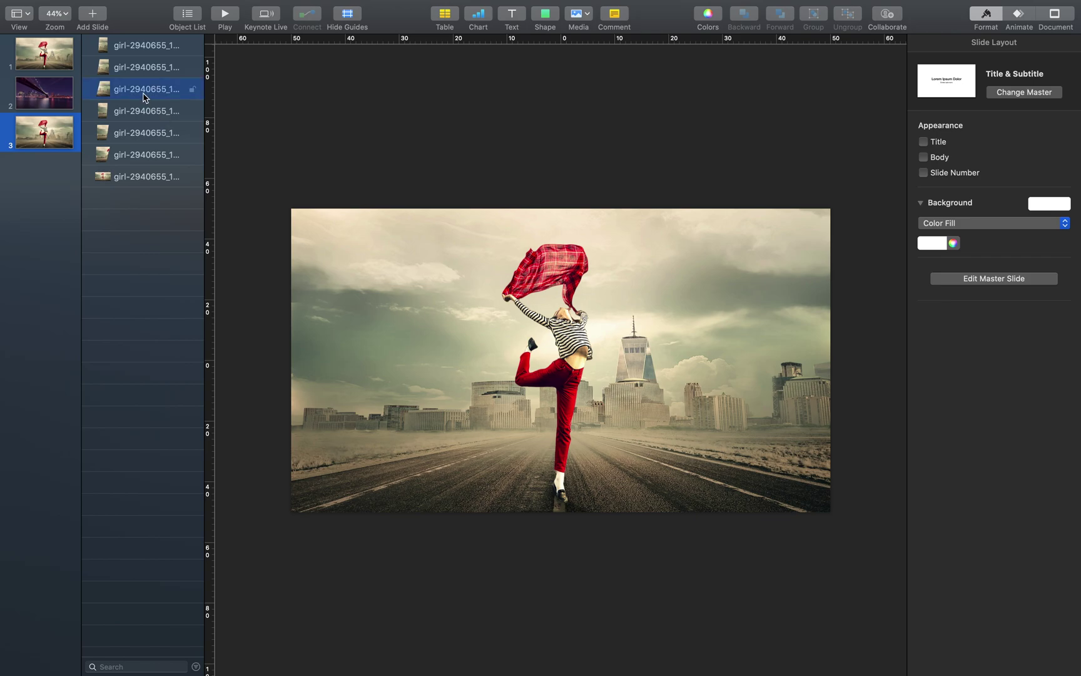
# - Apply a drop shadow to all six masked girl images, leaving out the full-slide background image
pyautogui.click(144, 91)
pyautogui.keyDown('shift'); pyautogui.click(147, 69); pyautogui.keyUp('shift')
pyautogui.keyDown('shift'); pyautogui.click(147, 47); pyautogui.keyUp('shift')
pyautogui.keyDown('shift'); pyautogui.click(146, 112); pyautogui.keyUp('shift')
pyautogui.keyDown('shift'); pyautogui.click(146, 133); pyautogui.keyUp('shift')
pyautogui.keyDown('shift'); pyautogui.click(146, 156); pyautogui.keyUp('shift')
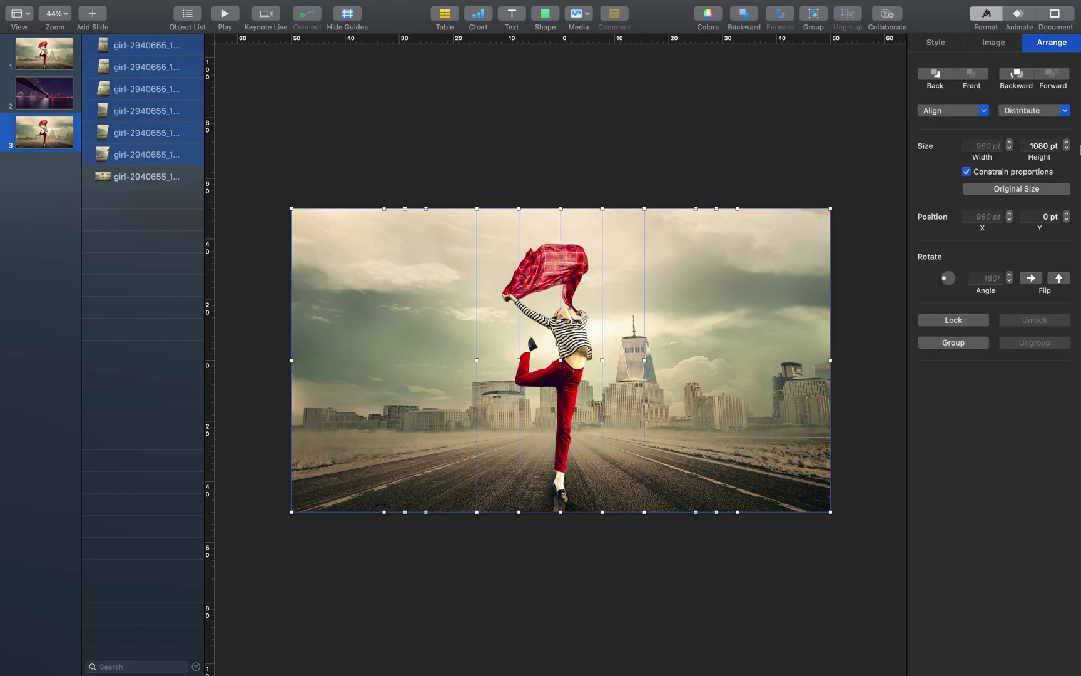
pyautogui.click(939, 44)
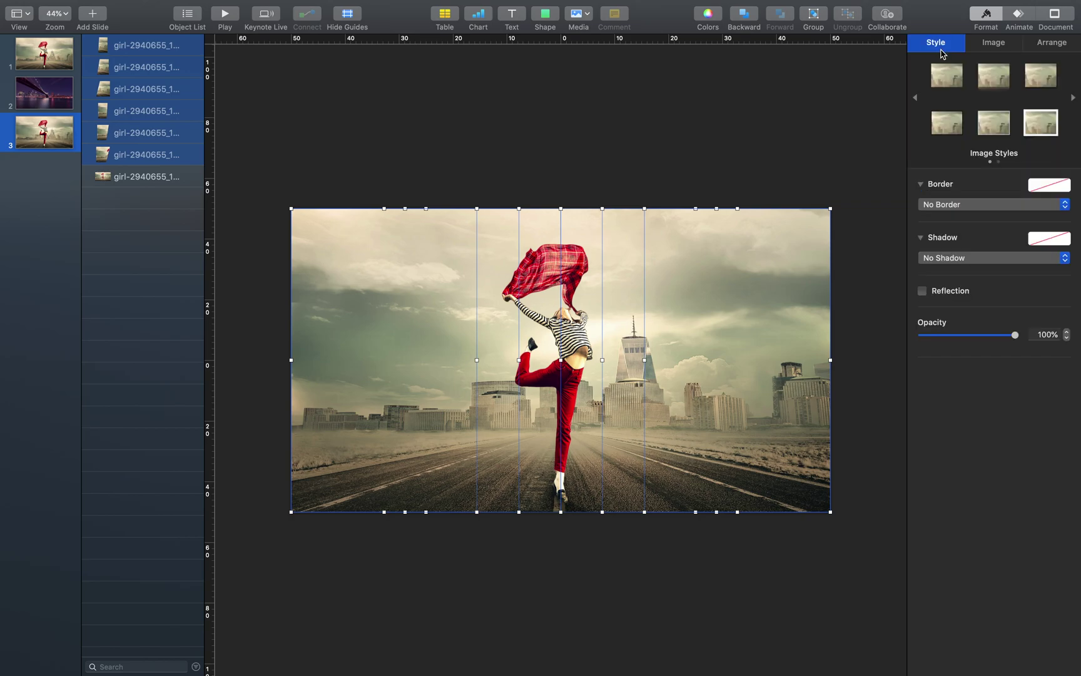
pyautogui.click(957, 261)
pyautogui.click(970, 270)
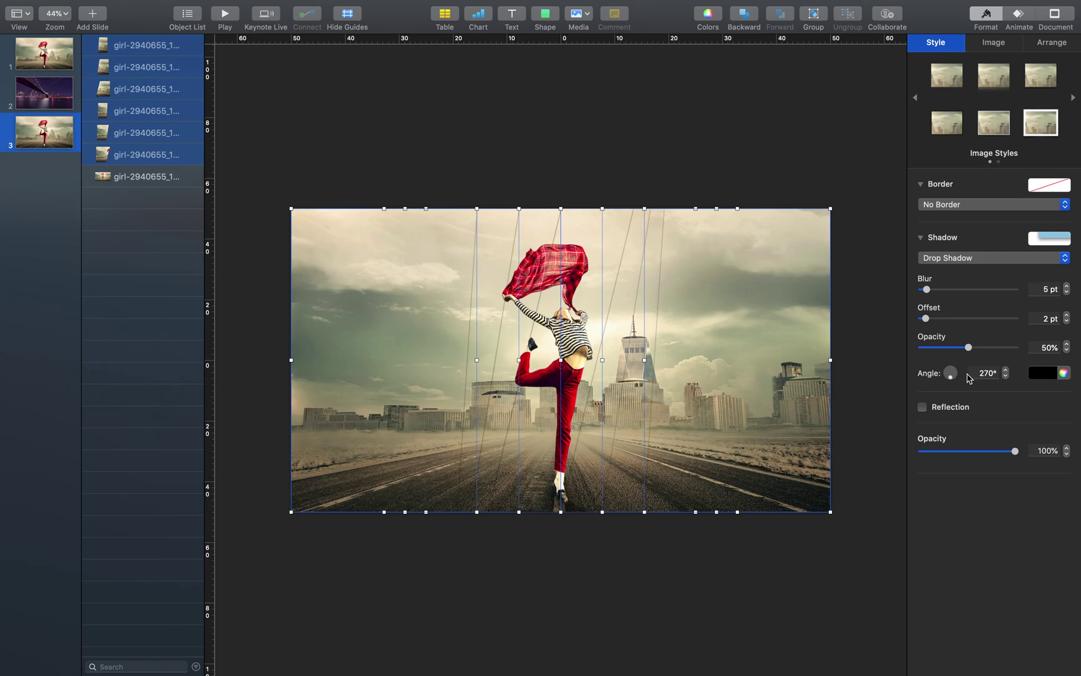
# - Set the six masked images' shadow angle to 0° and their overall image opacity to 90%
pyautogui.click(982, 373)
pyautogui.write('0')
pyautogui.press('Return')
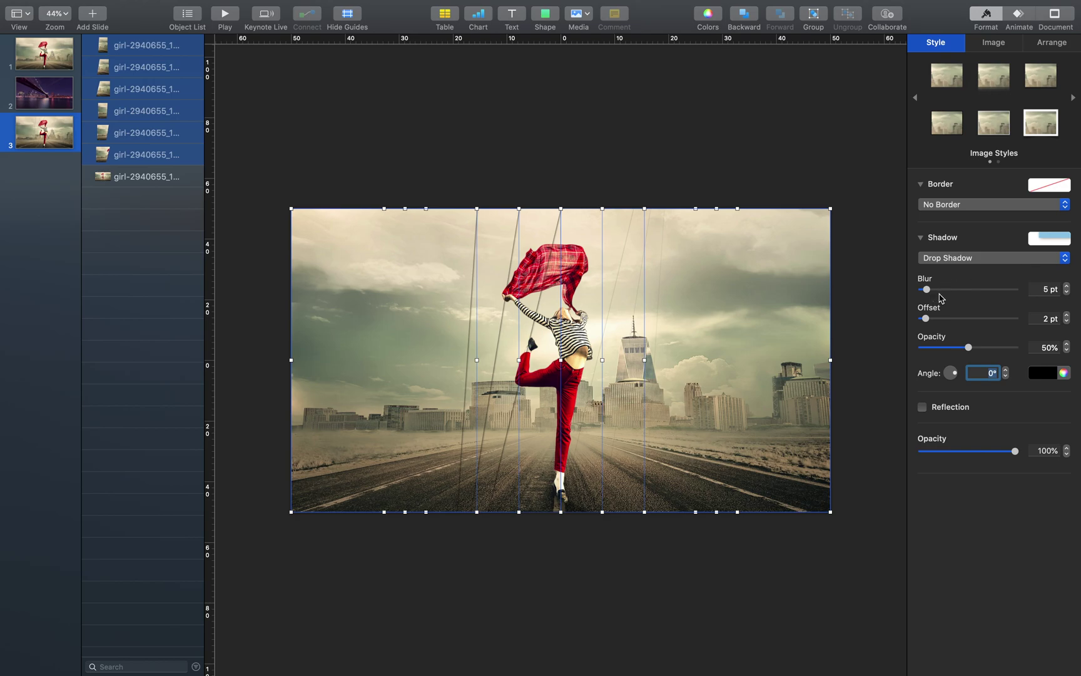
pyautogui.click(1037, 450)
pyautogui.write('90')
pyautogui.press('Return')
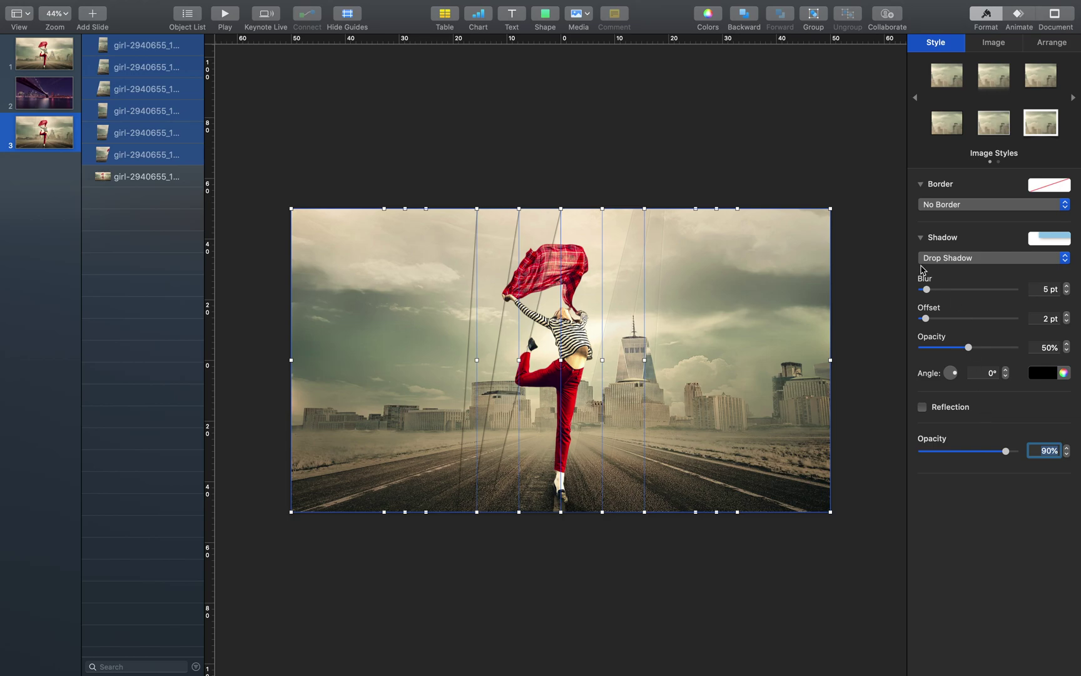
# - Set the shadow blur to 19 pt and offset to 16 pt, and sample the shadow colour from the photo's grey-green sky
pyautogui.moveTo(928, 289); pyautogui.dragTo(950, 319)
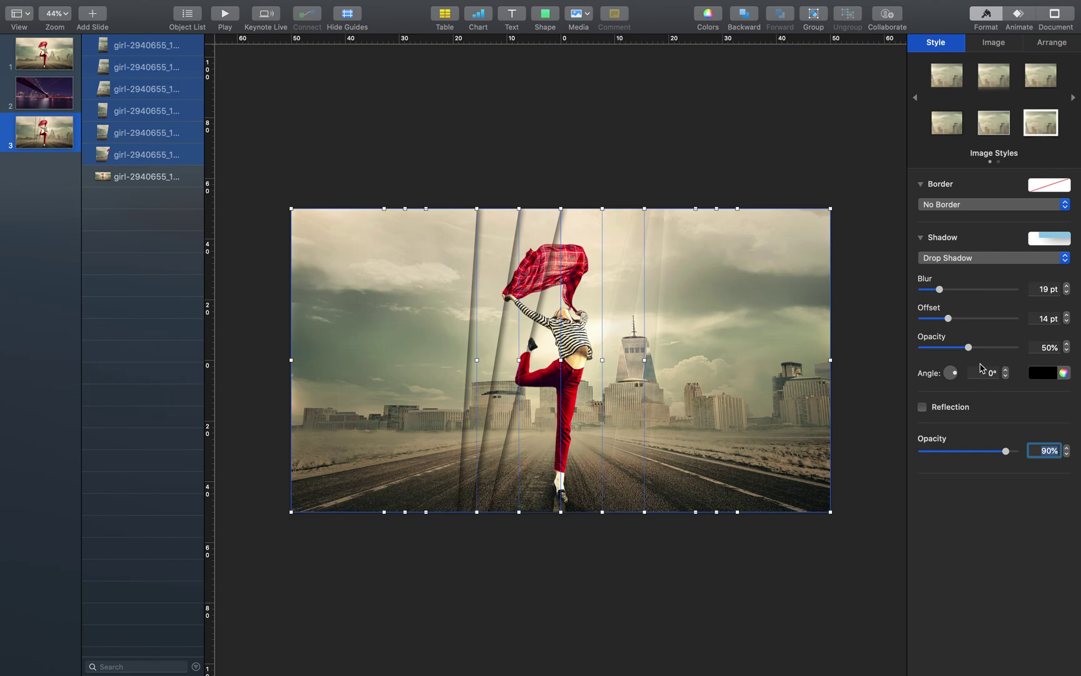
pyautogui.moveTo(949, 319); pyautogui.dragTo(951, 318)
pyautogui.click(1063, 374)
pyautogui.click(804, 582)
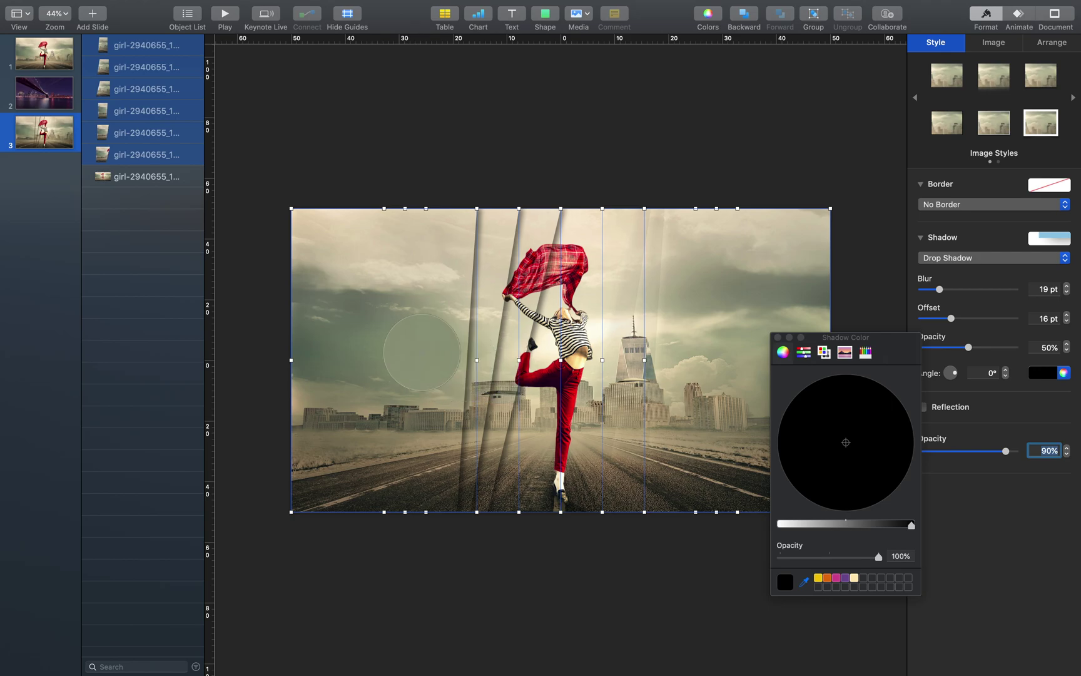
pyautogui.click(421, 354)
pyautogui.click(806, 582)
pyautogui.click(403, 331)
pyautogui.click(777, 337)
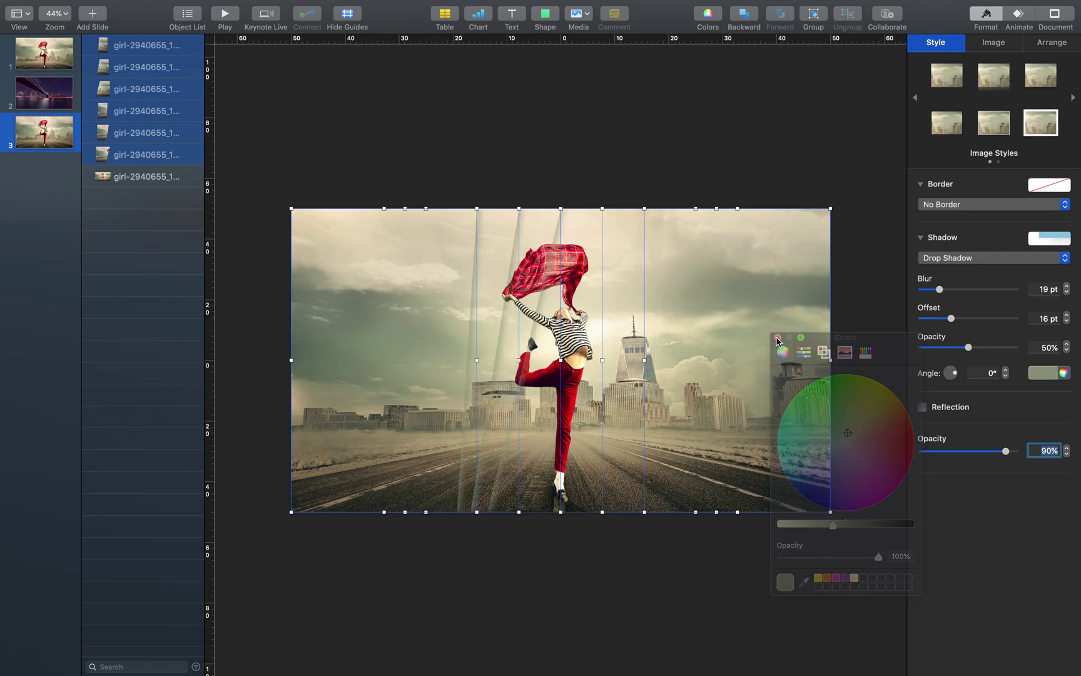
# - Set the shadow angle of the three masked images on the slide's right to 180°
pyautogui.click(590, 135)
pyautogui.click(142, 87)
pyautogui.keyDown('shift'); pyautogui.click(142, 45); pyautogui.keyUp('shift')
pyautogui.click(982, 374)
pyautogui.write('180')
pyautogui.press('Return')
# - Darken the grey-green shadow colour of all six masked images to a deep olive grey
pyautogui.keyDown('shift'); pyautogui.click(130, 157); pyautogui.keyUp('shift')
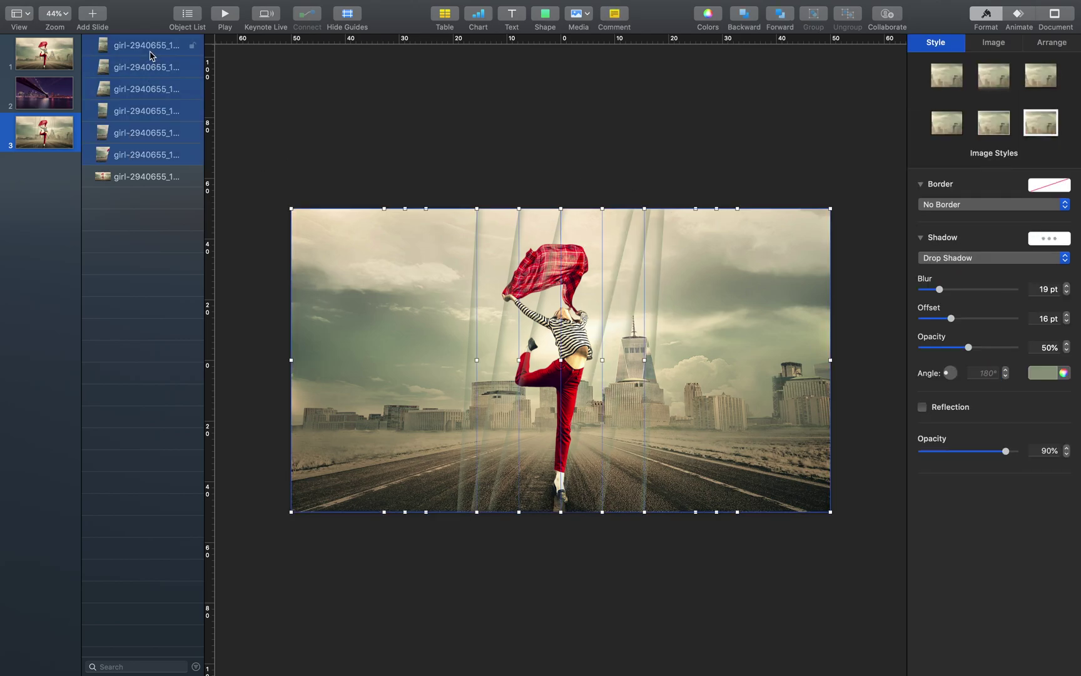
pyautogui.click(1064, 372)
pyautogui.click(843, 526)
pyautogui.moveTo(854, 529); pyautogui.dragTo(886, 530)
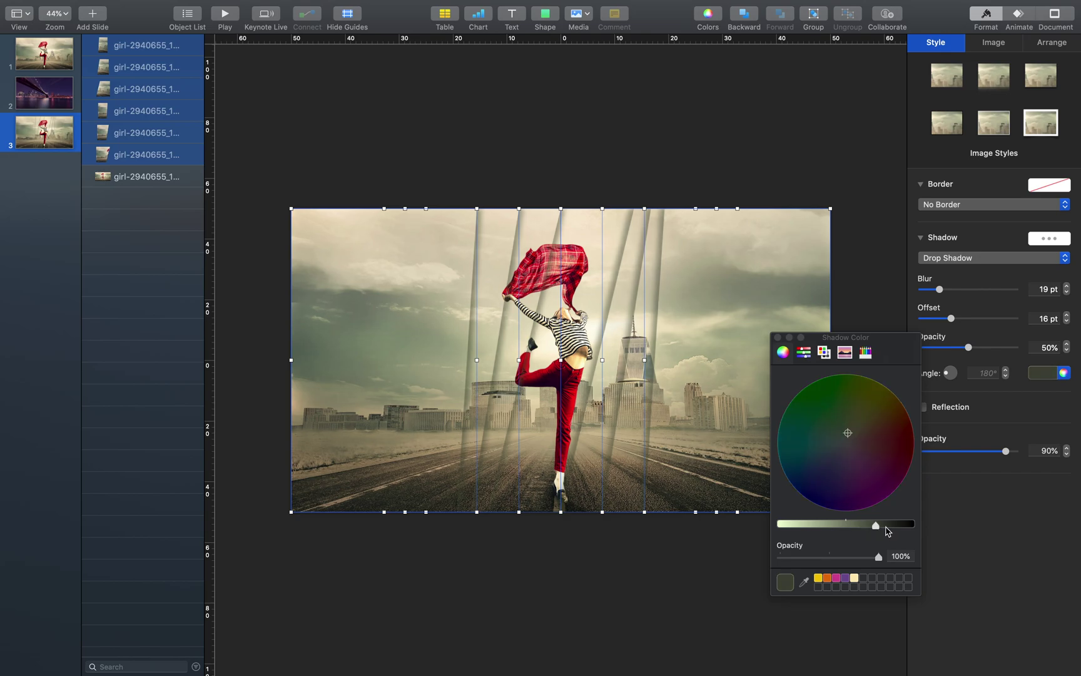
pyautogui.click(778, 338)
pyautogui.click(661, 616)
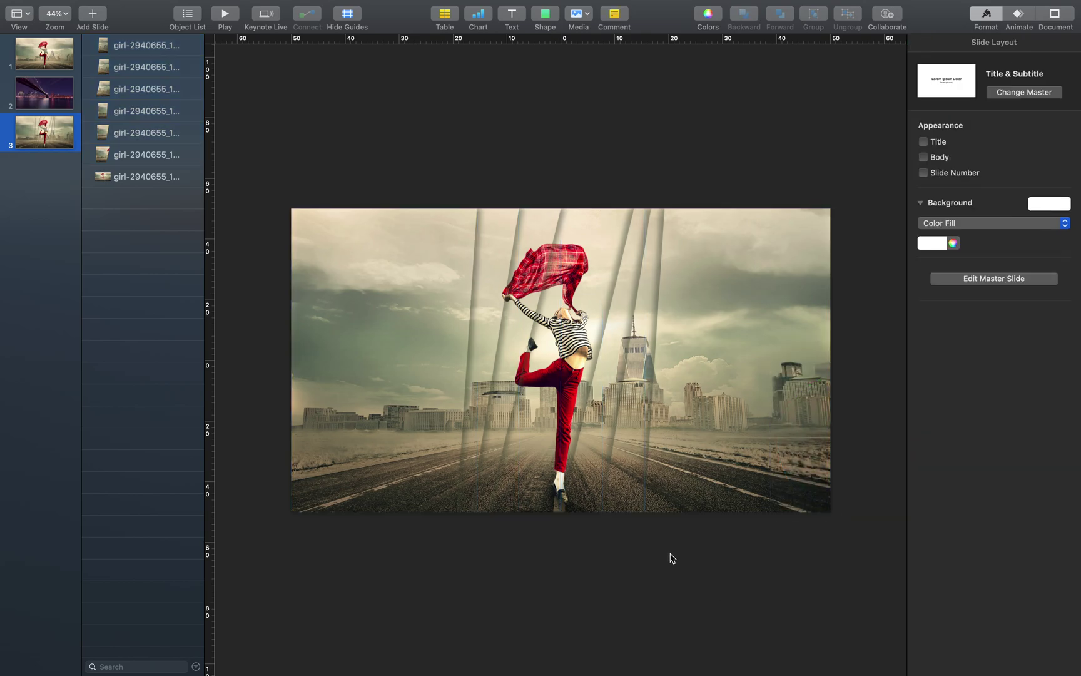
# - Add a white centred text box reading "WELCOME TO CHANNEL APPLE KEYNOTE CLUB" to the slide
pyautogui.click(513, 17)
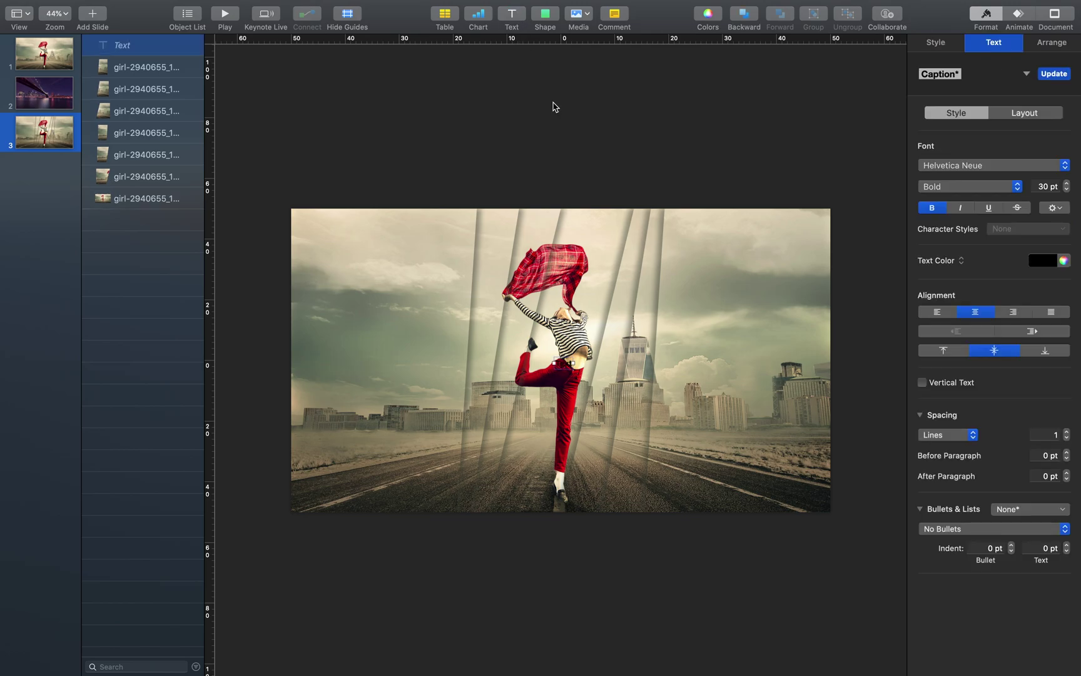
pyautogui.click(1043, 262)
pyautogui.click(945, 341)
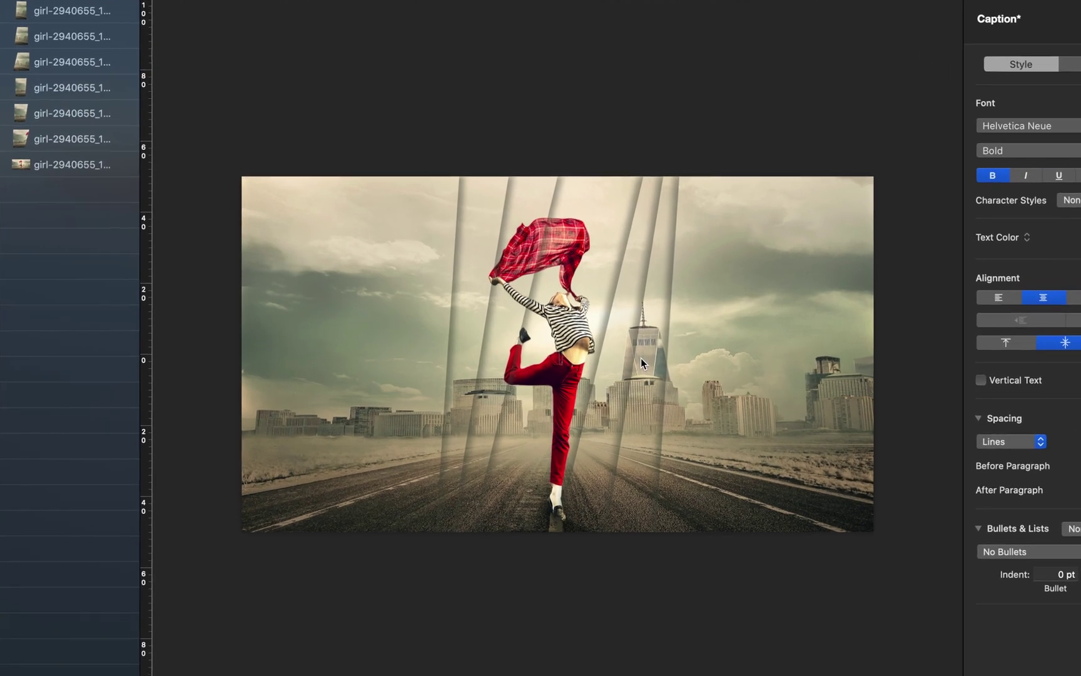
pyautogui.write('WELCOME TO')
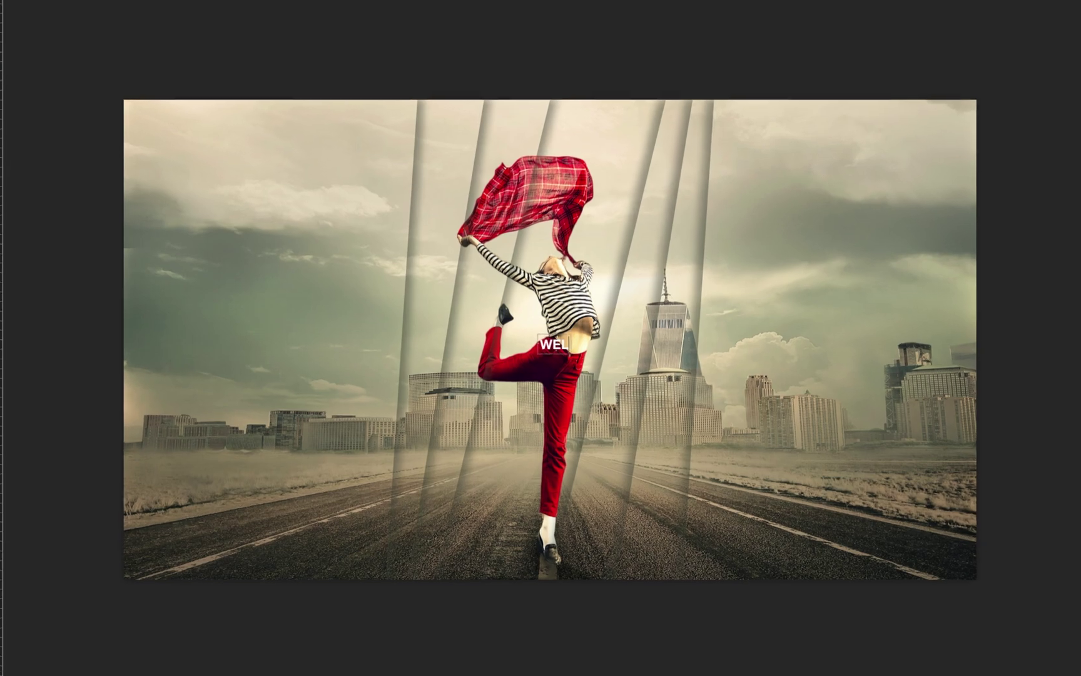
pyautogui.write(' CHANNEL')
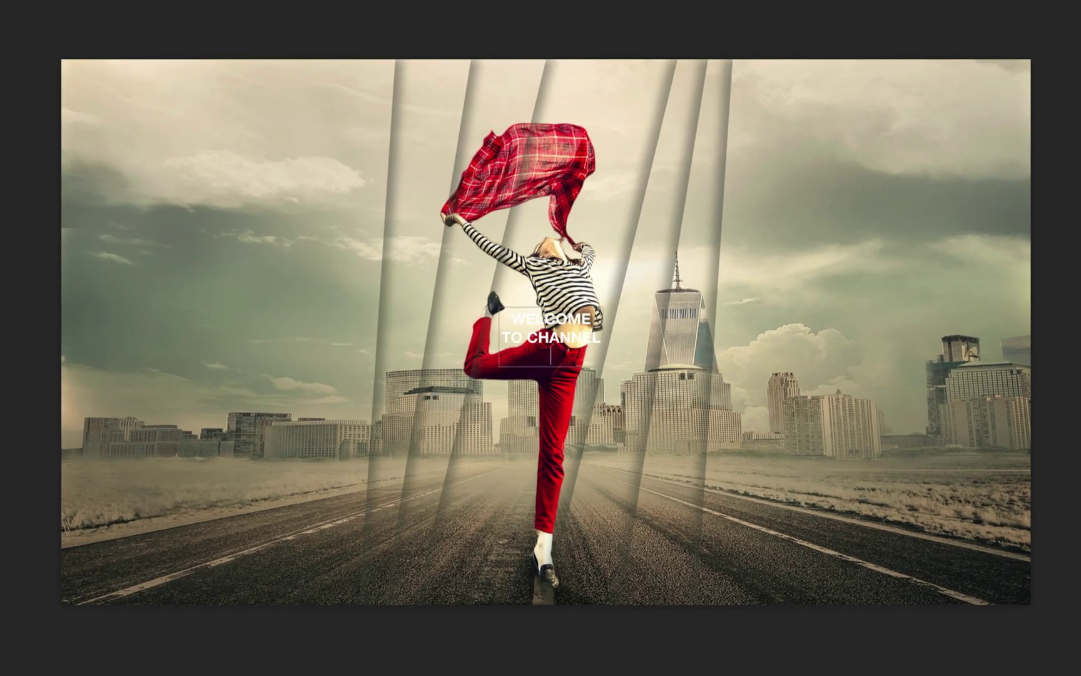
pyautogui.press('Return')
pyautogui.write('APPLE KE')
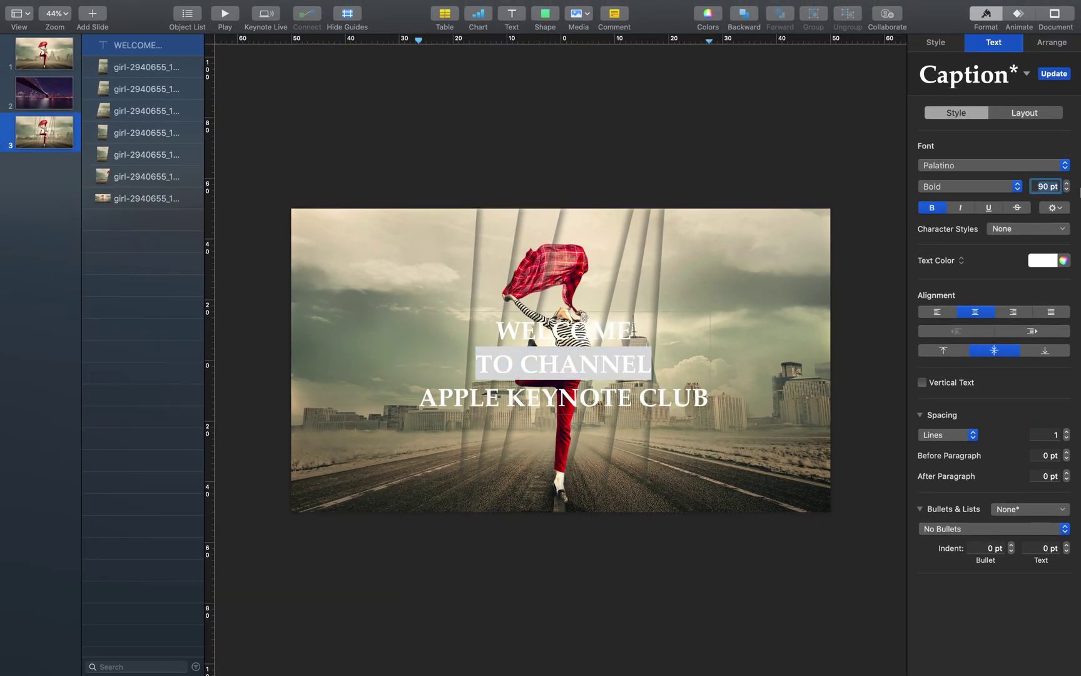
# - Style the welcome title in Palatino Bold and set its "TO CHANNEL" line to 50 pt
pyautogui.write('50')
pyautogui.press('Return')
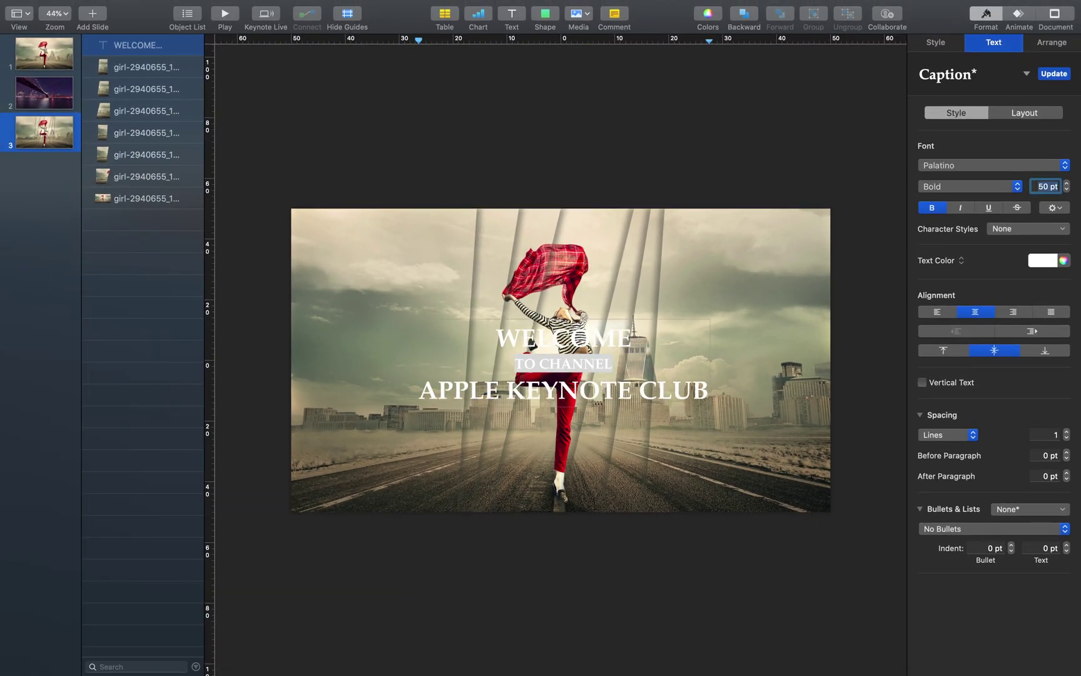
pyautogui.click(583, 141)
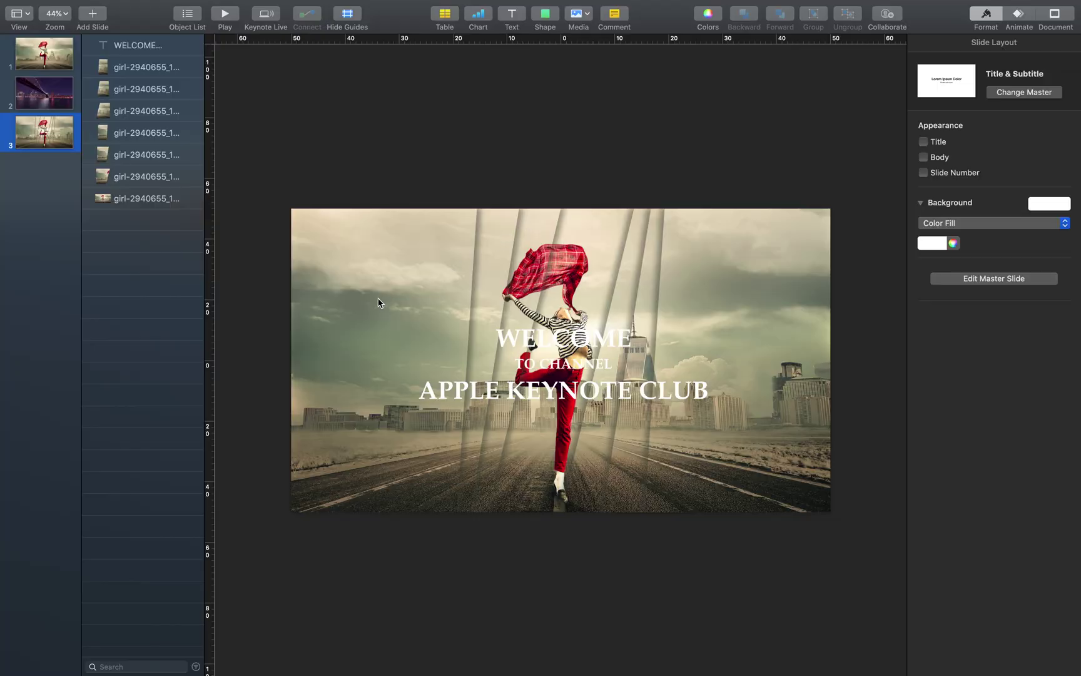
# - Add a Move action to the leftmost masked image, ending at X -424 pt and Y 0 pt, lasting 4 s
pyautogui.click(378, 303)
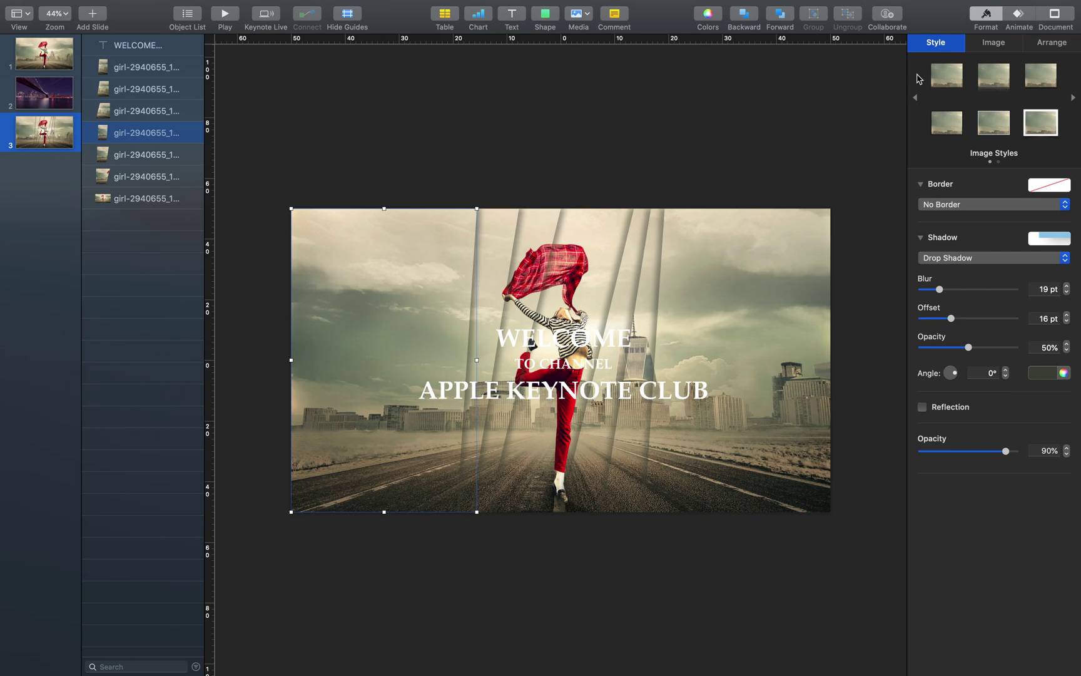
pyautogui.click(1019, 17)
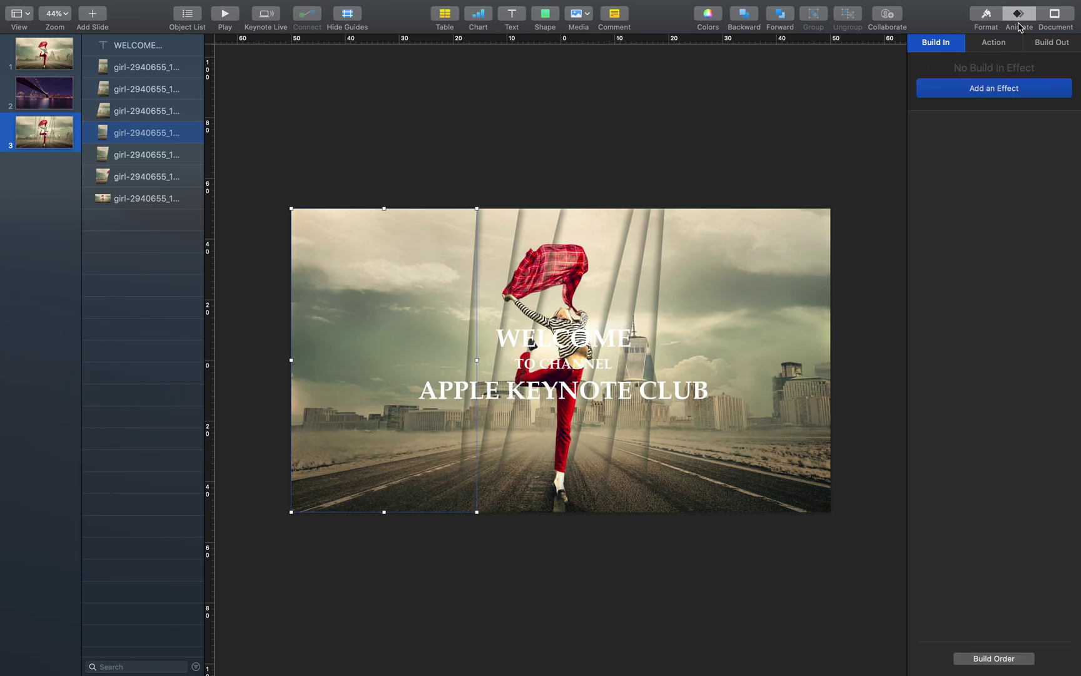
pyautogui.click(994, 44)
pyautogui.click(991, 92)
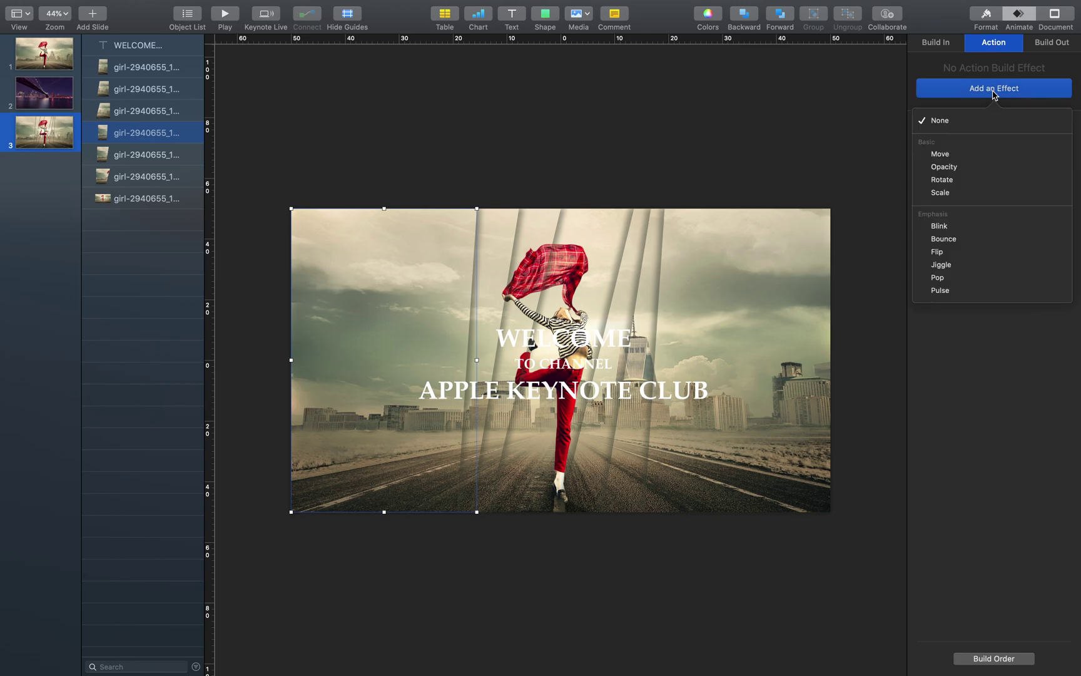
pyautogui.click(980, 156)
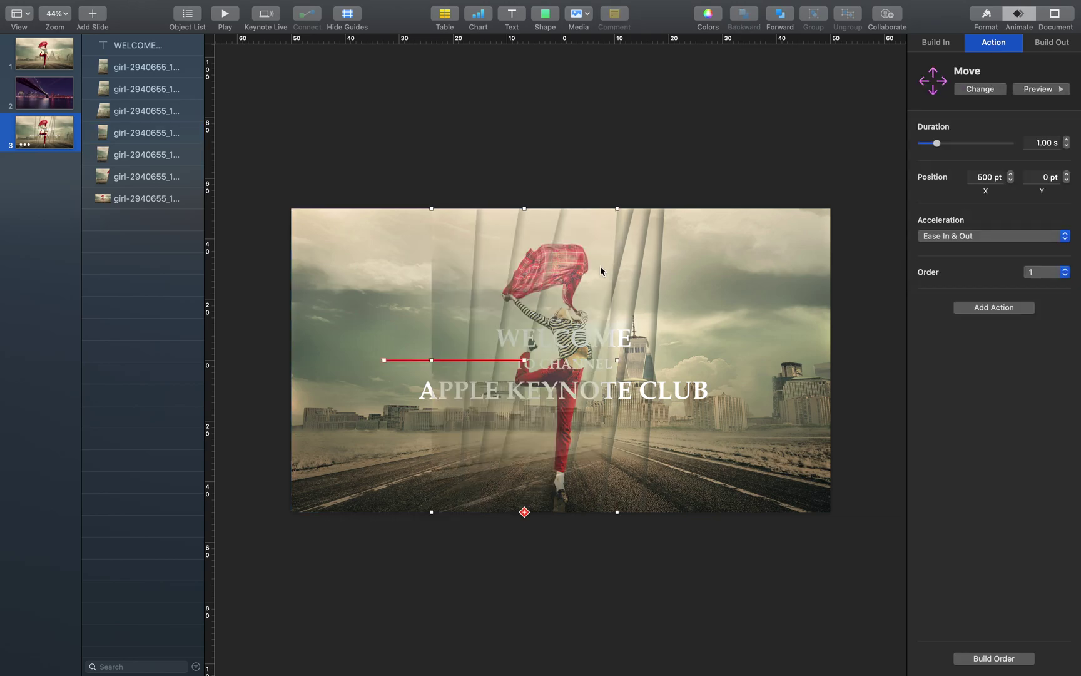
pyautogui.moveTo(604, 256); pyautogui.dragTo(344, 253)
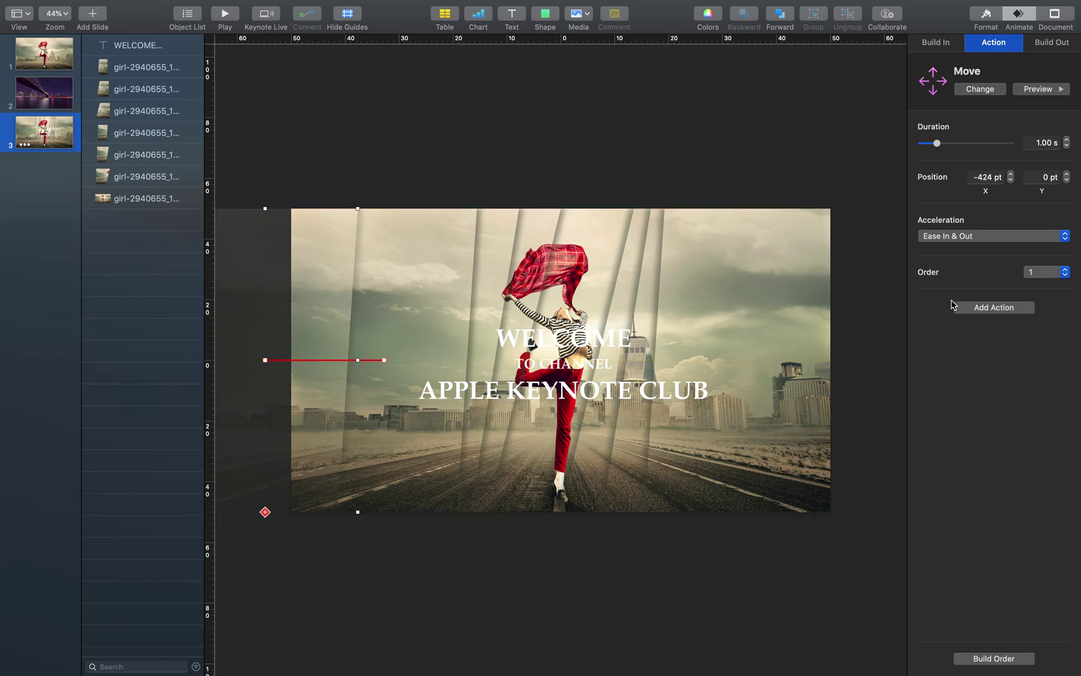
pyautogui.click(1036, 145)
pyautogui.write('4')
pyautogui.press('Return')
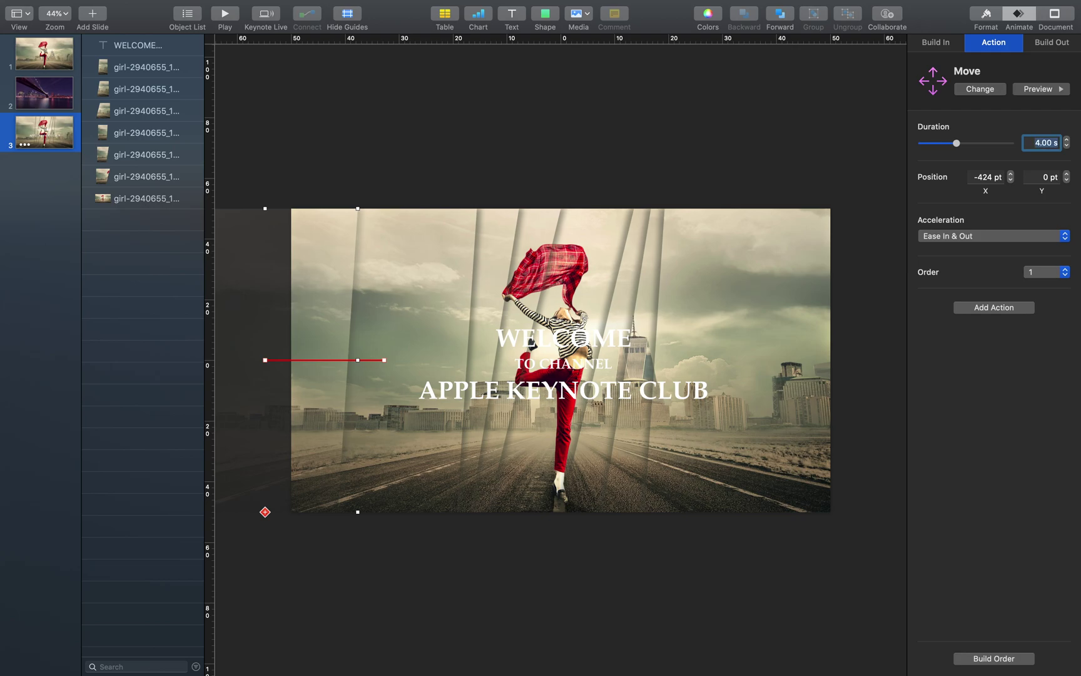
# - Show the build order and add a 150% Scale action lasting 4 s to the leftmost masked image
pyautogui.click(1015, 659)
pyautogui.moveTo(899, 198); pyautogui.dragTo(862, 286)
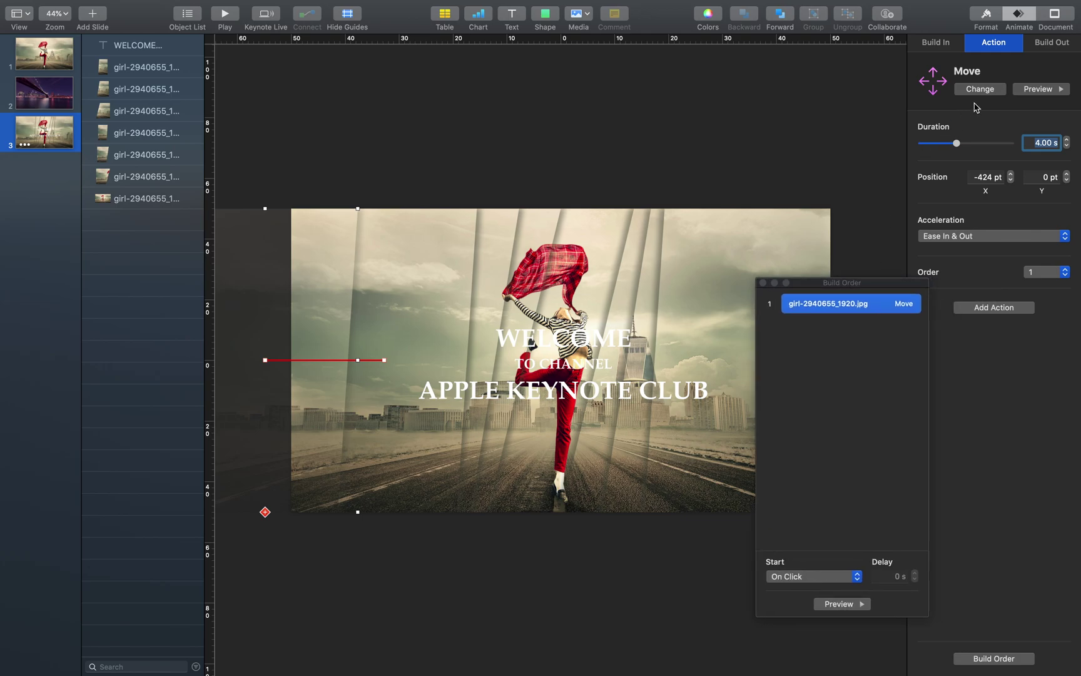
pyautogui.click(1001, 308)
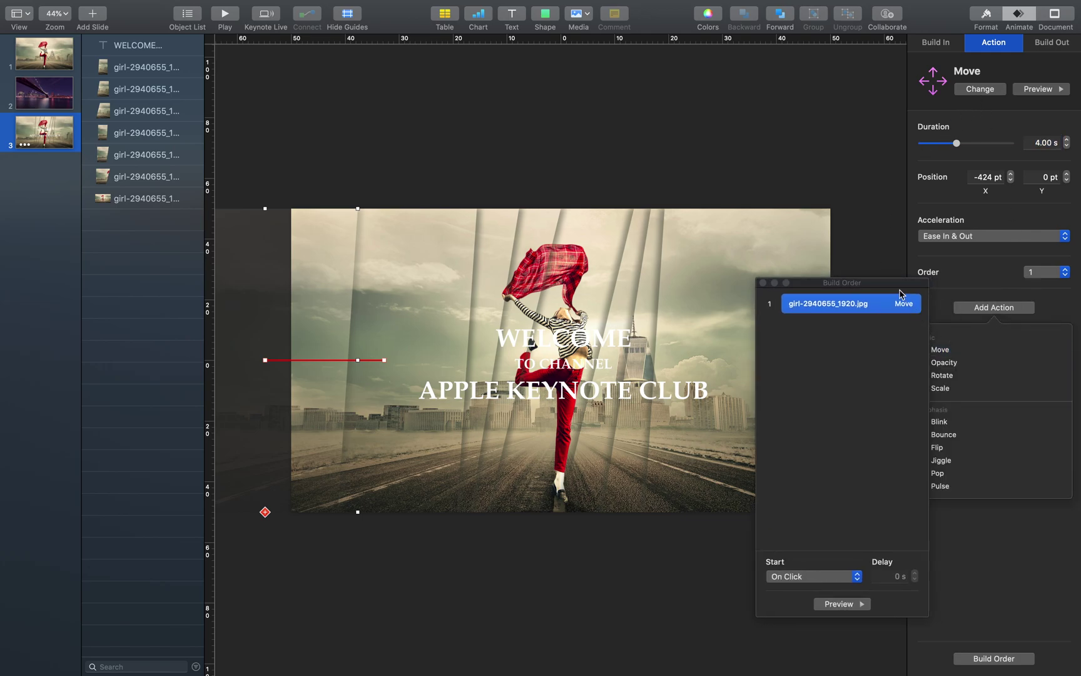
pyautogui.moveTo(901, 284); pyautogui.dragTo(874, 283)
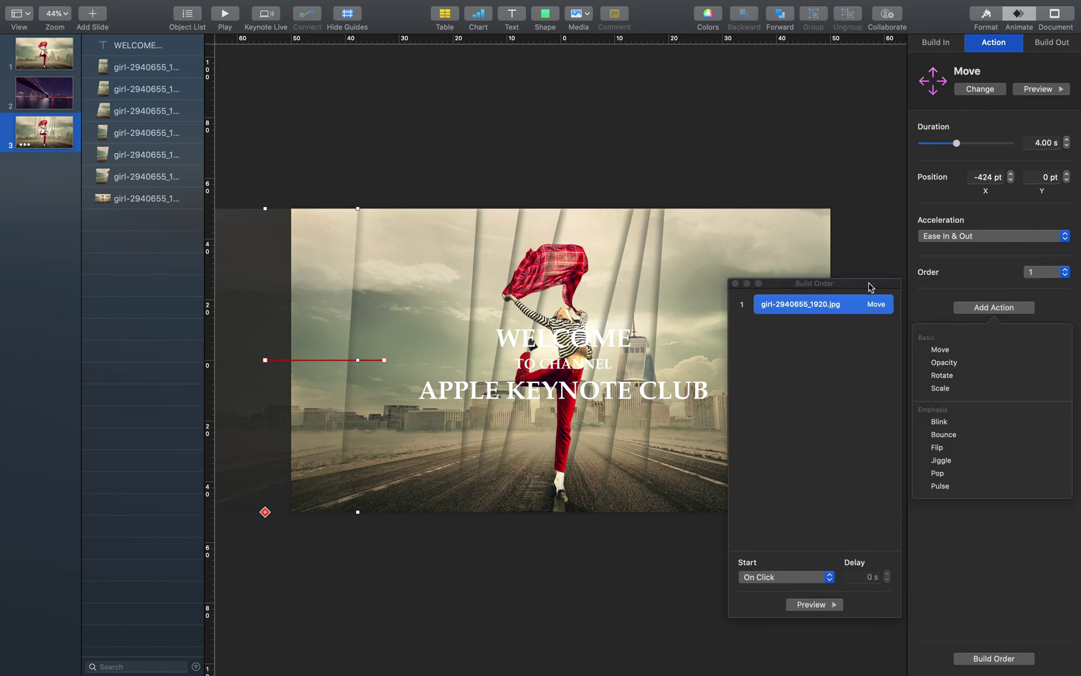
pyautogui.click(987, 388)
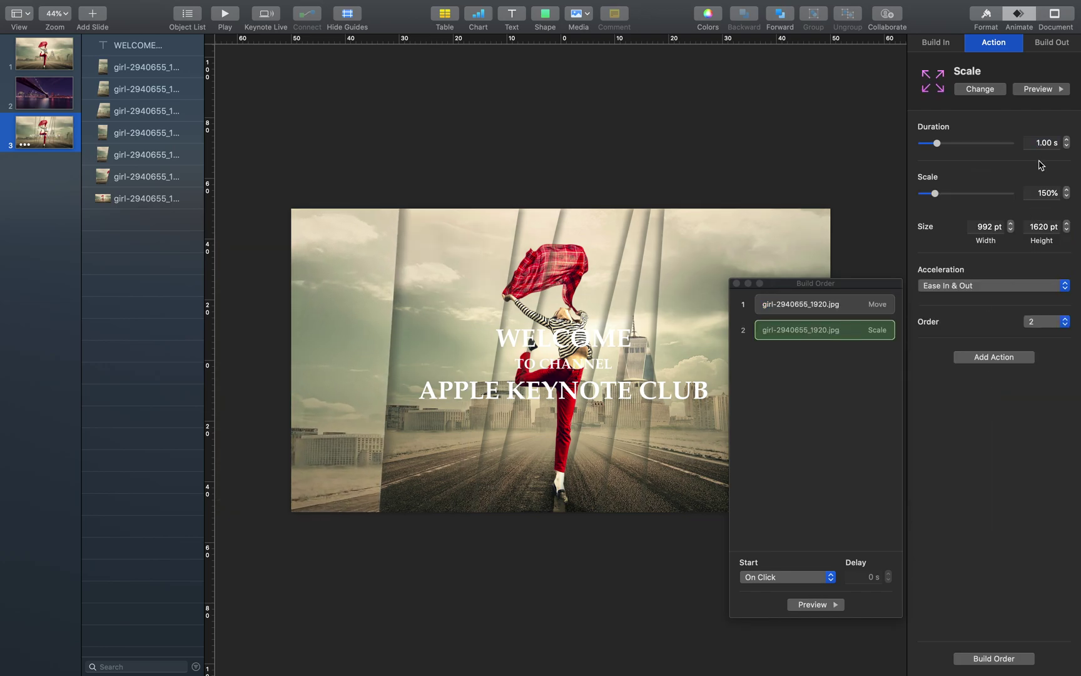
pyautogui.doubleClick(1040, 143)
pyautogui.write('4')
pyautogui.press('Return')
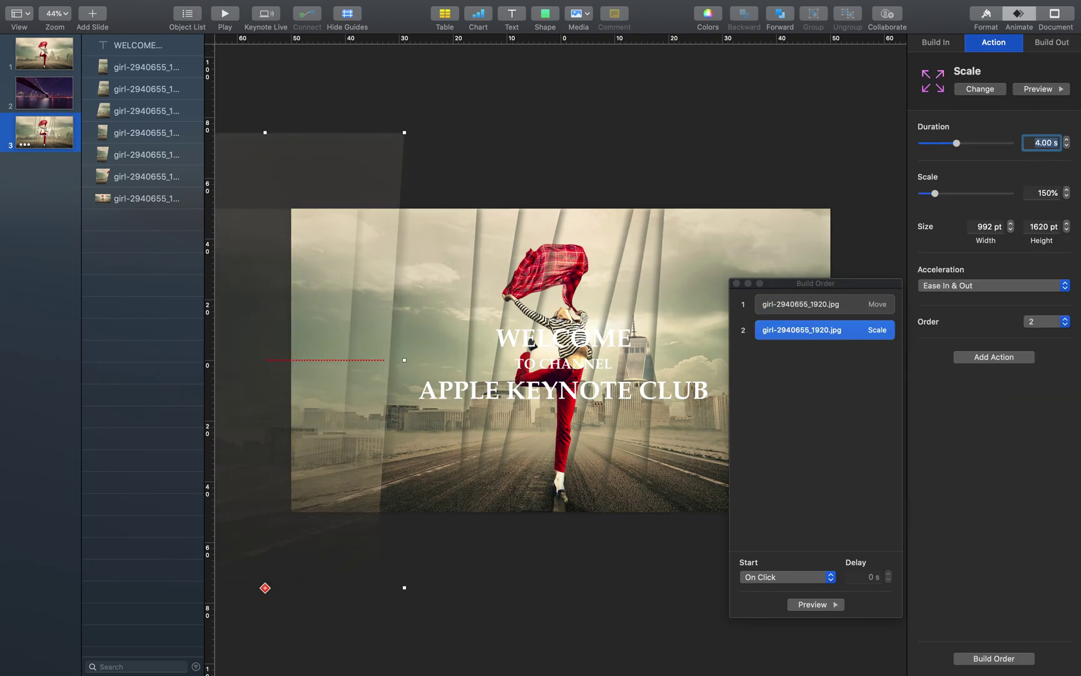
# - Start the leftmost image's Scale action together with Build 1 and preview the animation
pyautogui.click(787, 577)
pyautogui.click(809, 471)
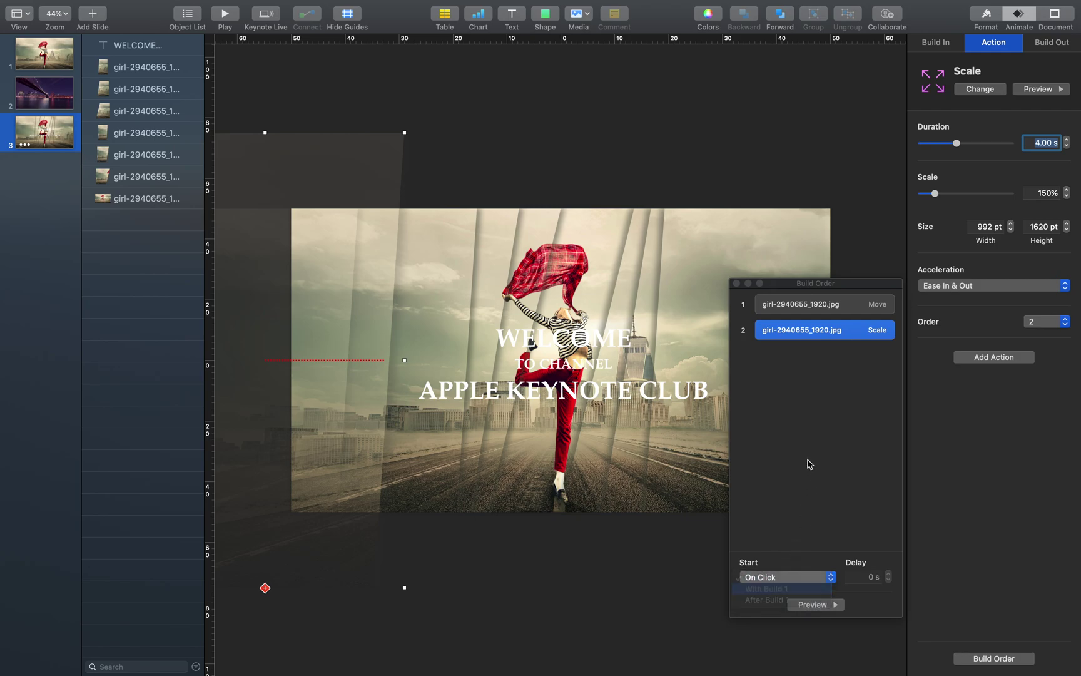
pyautogui.click(816, 453)
pyautogui.click(831, 610)
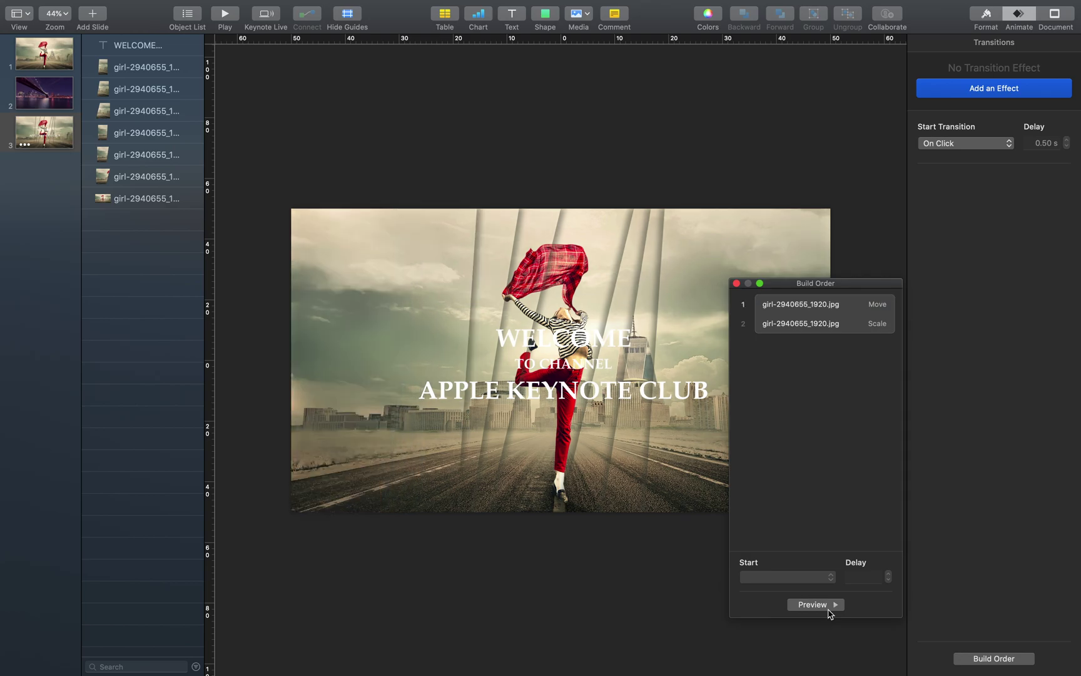
pyautogui.click(499, 237)
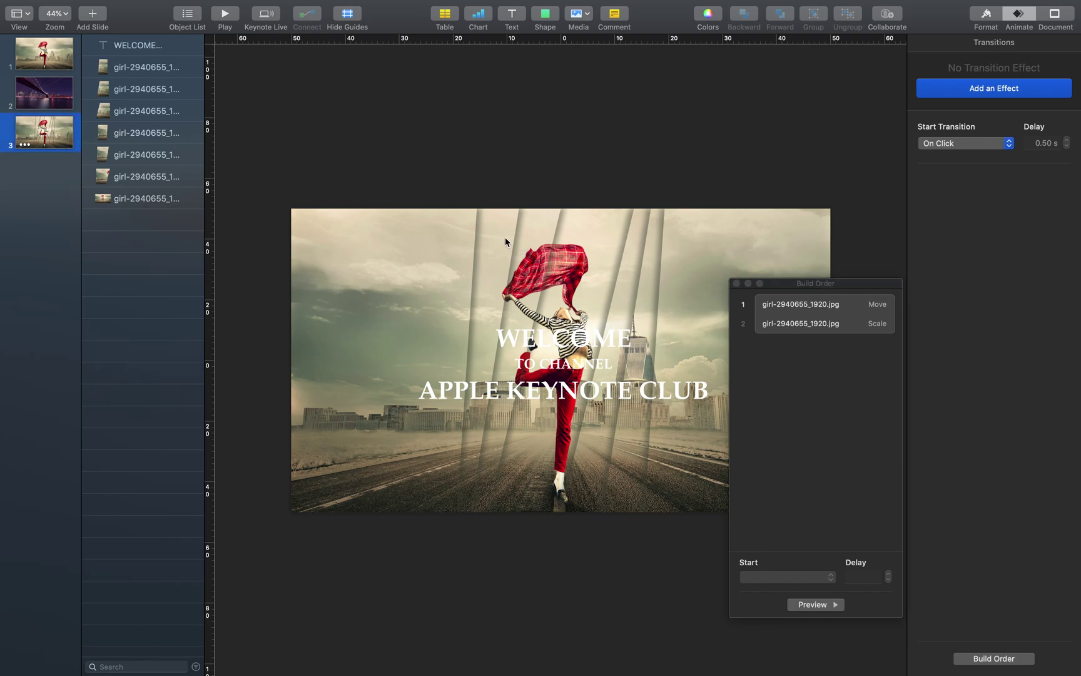
# - Copy the leftmost masked image's animation and paste it onto the second and third masked images from the slide's left
pyautogui.click(446, 240)
pyautogui.moveTo(166, 13)
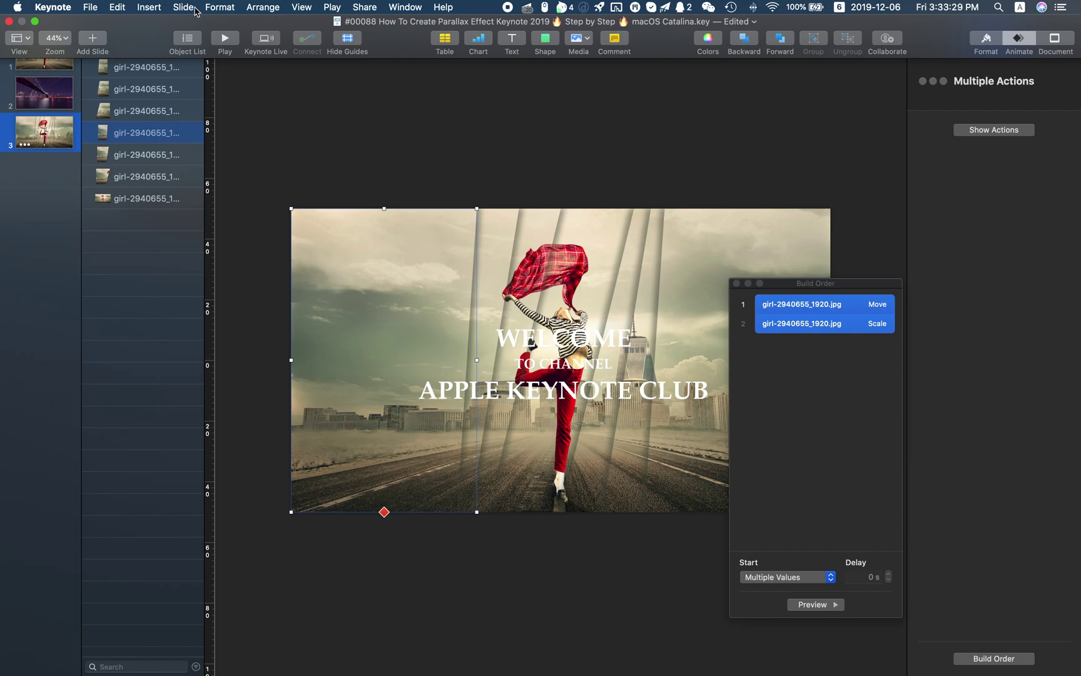
pyautogui.click(216, 8)
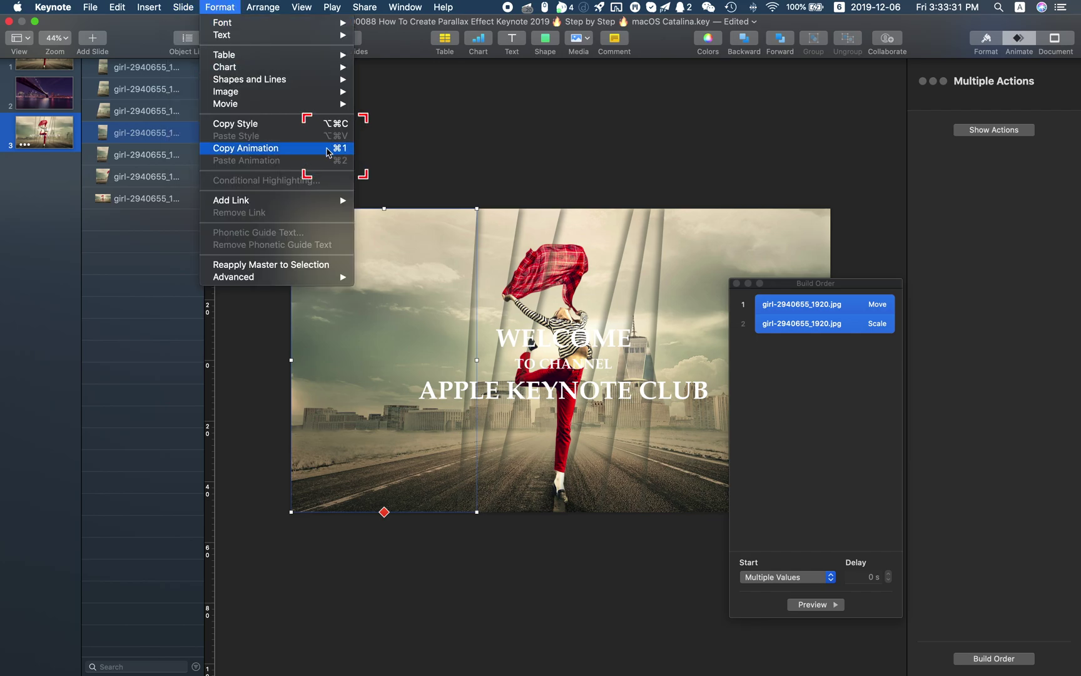
pyautogui.click(327, 149)
pyautogui.click(503, 227)
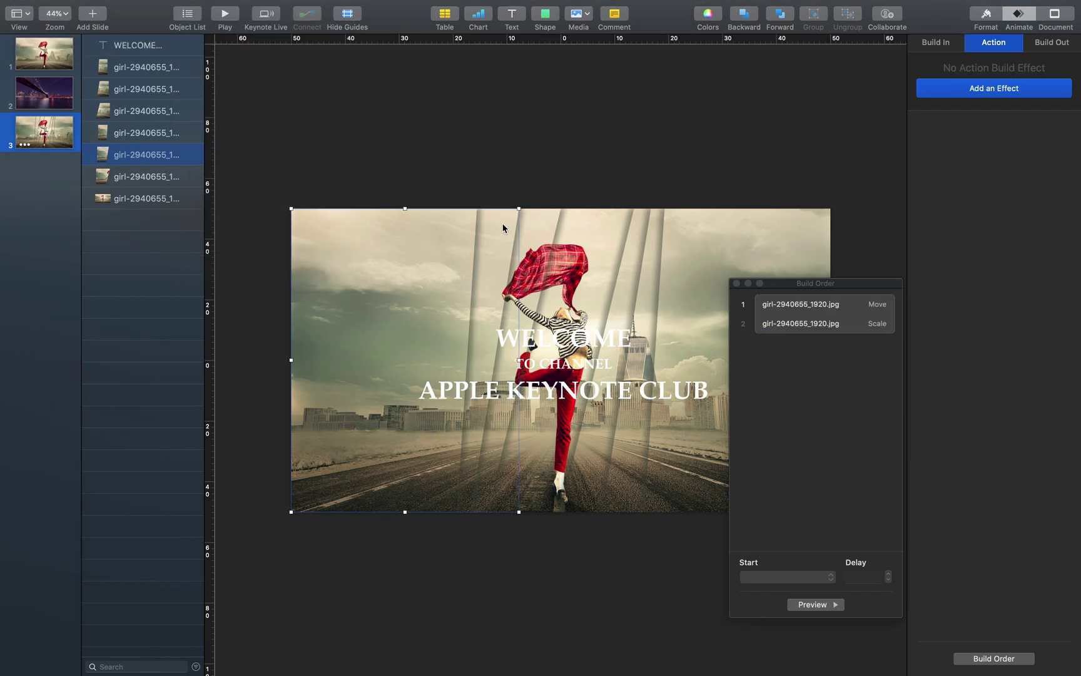
pyautogui.click(219, 8)
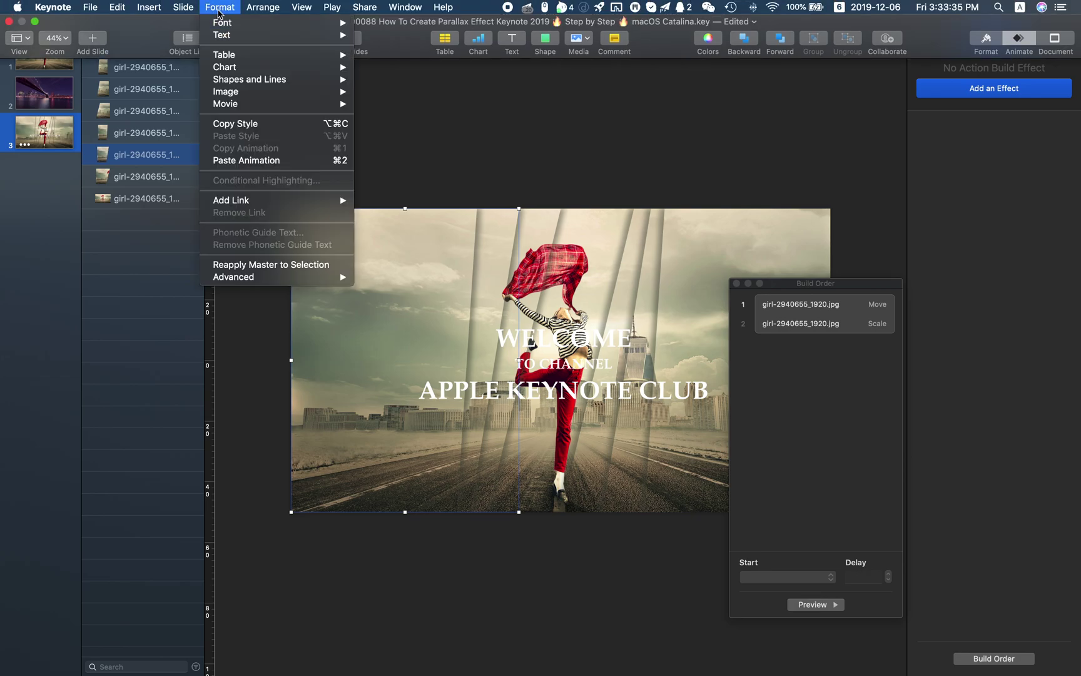
pyautogui.click(330, 160)
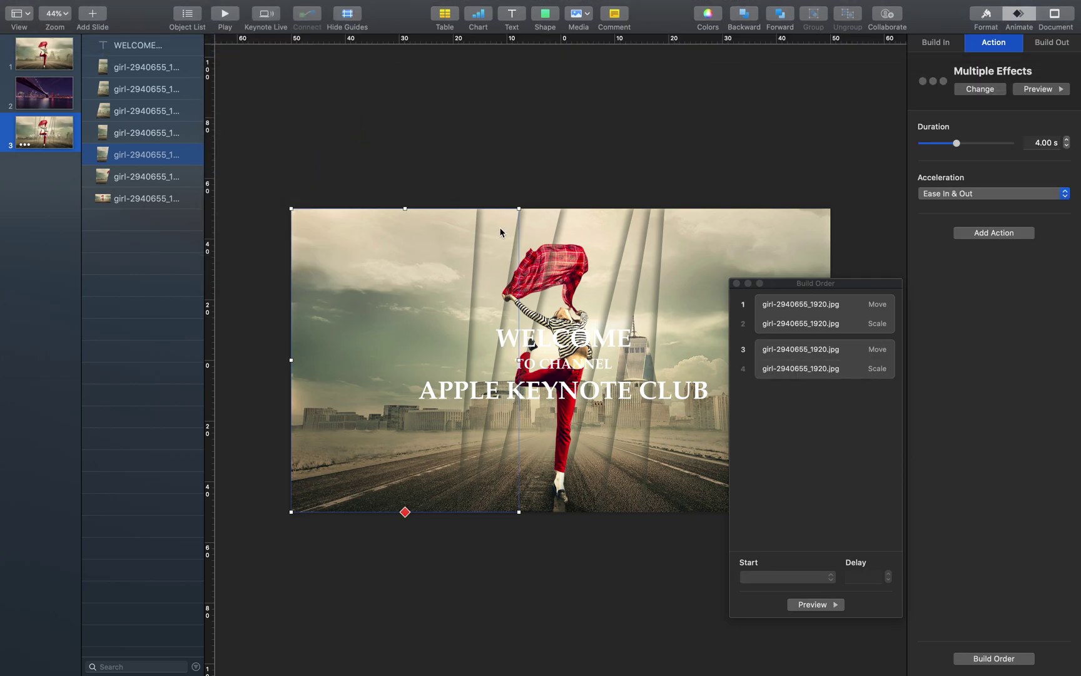
pyautogui.click(541, 218)
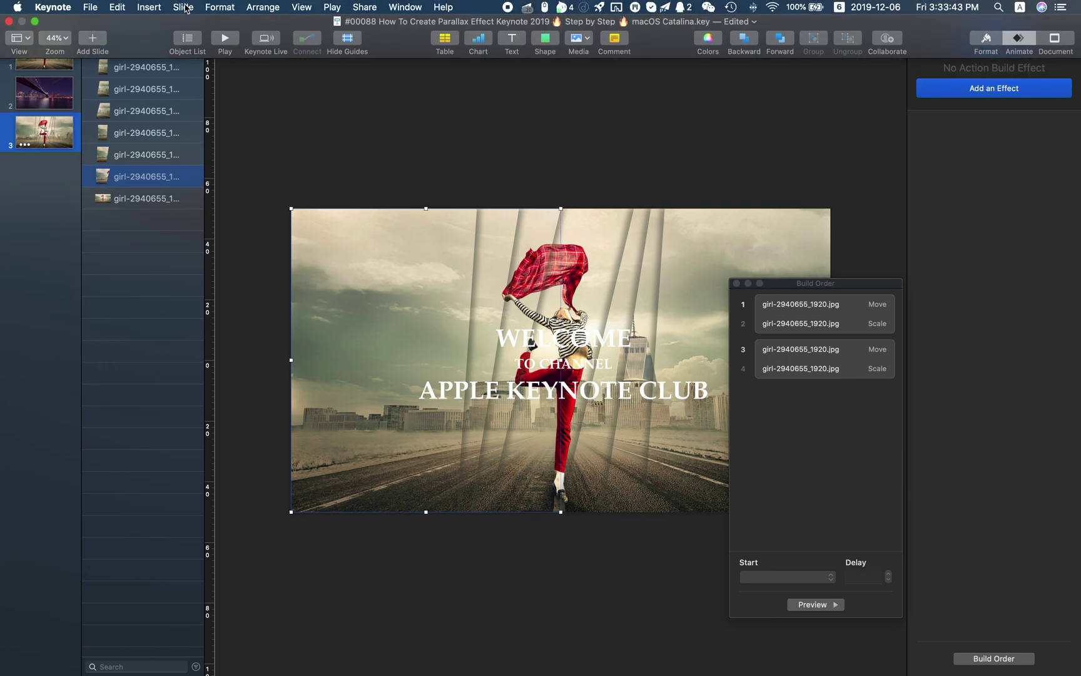
pyautogui.click(219, 7)
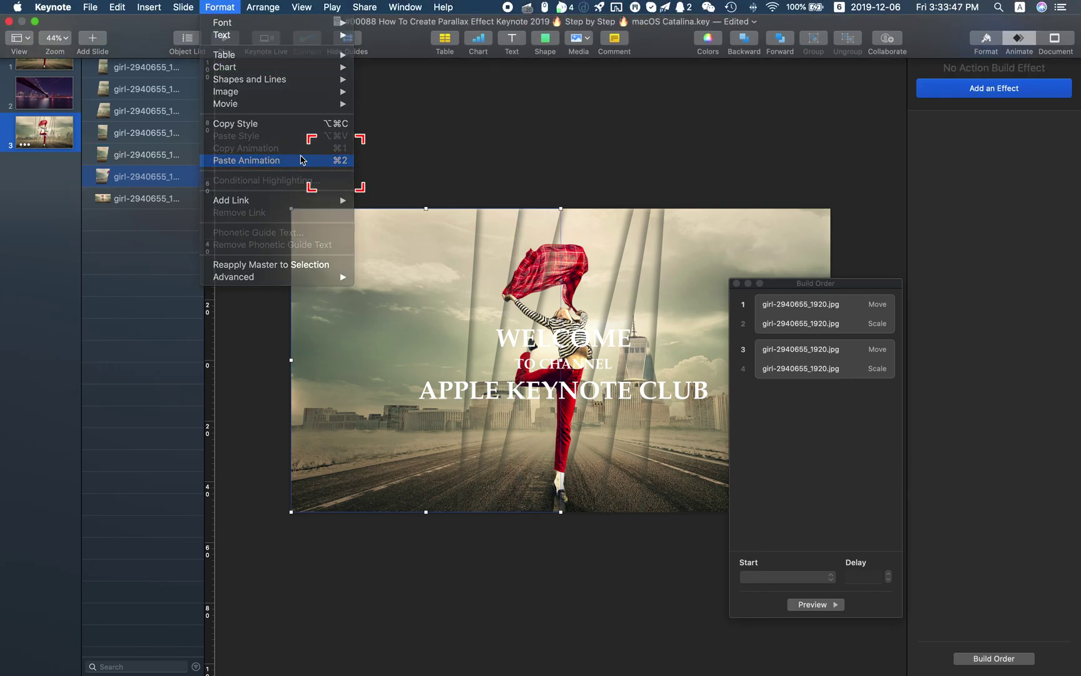
pyautogui.click(316, 160)
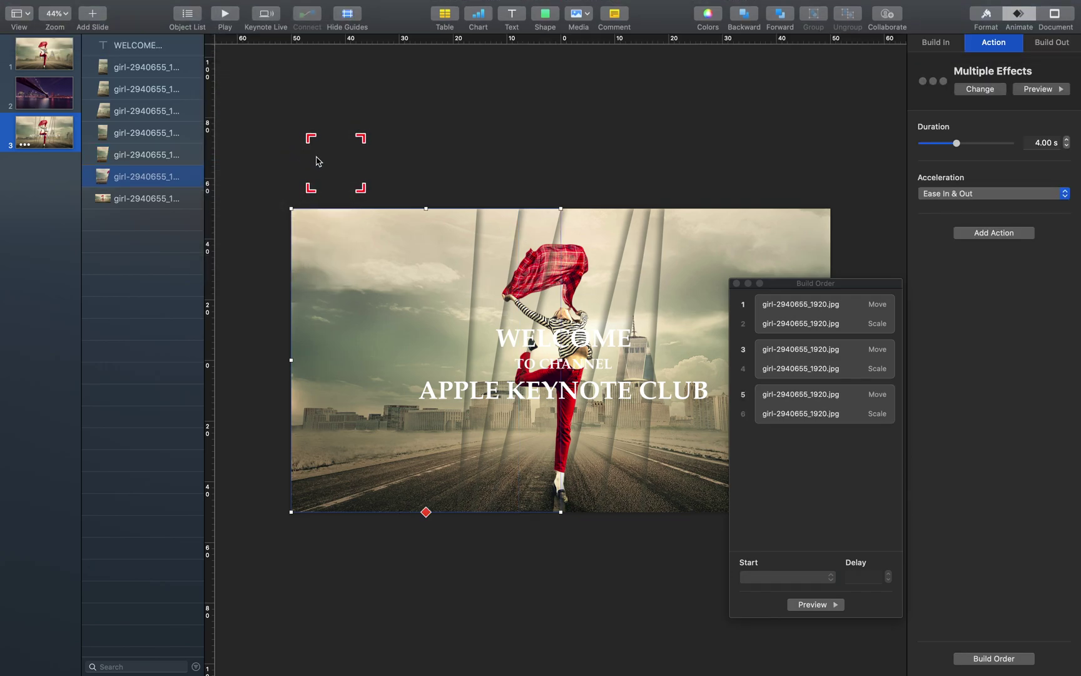
# - Set the second and third images' Move actions, builds 3 and 5, to start with Build 1, and preview the sequence
pyautogui.click(804, 351)
pyautogui.click(793, 575)
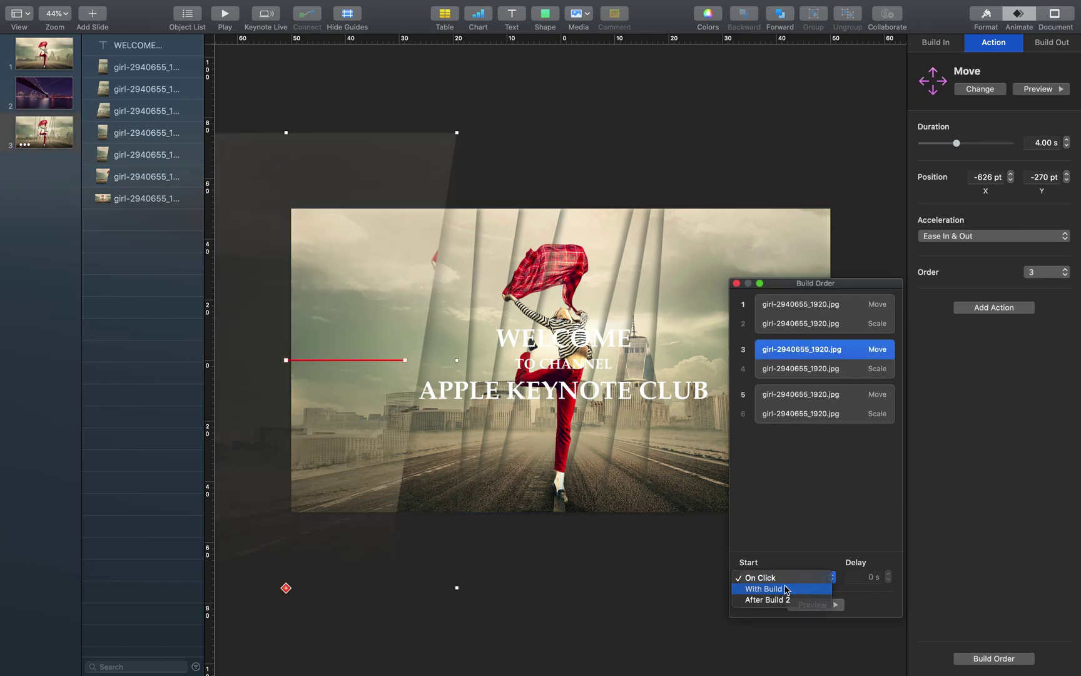
pyautogui.click(788, 590)
pyautogui.click(804, 389)
pyautogui.click(789, 576)
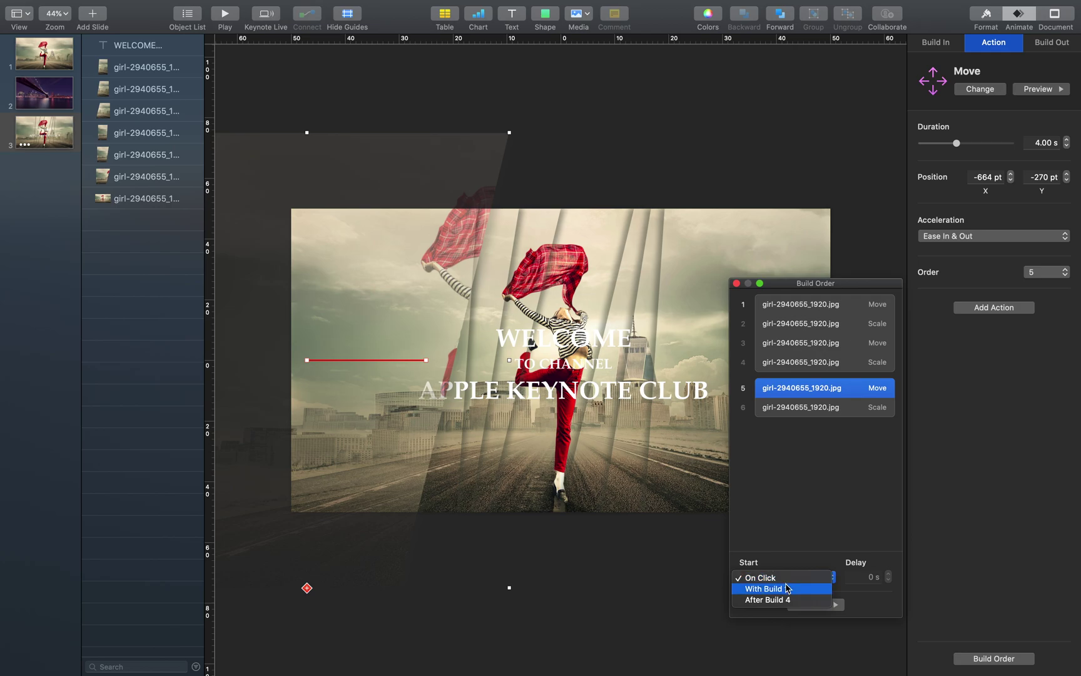
pyautogui.click(787, 588)
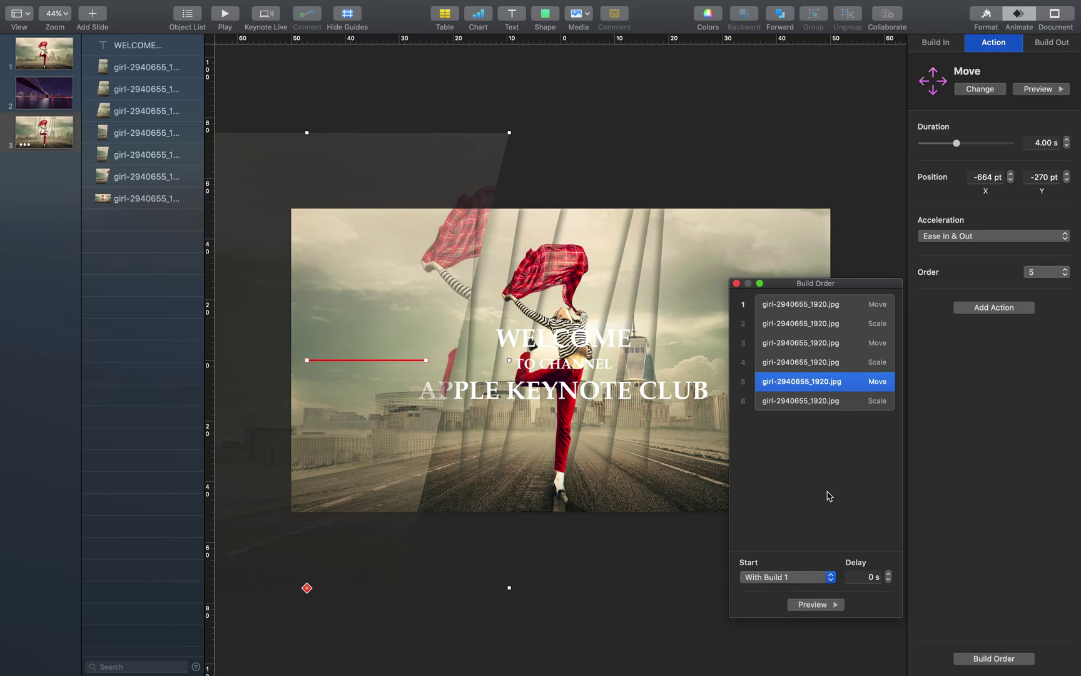
pyautogui.click(829, 497)
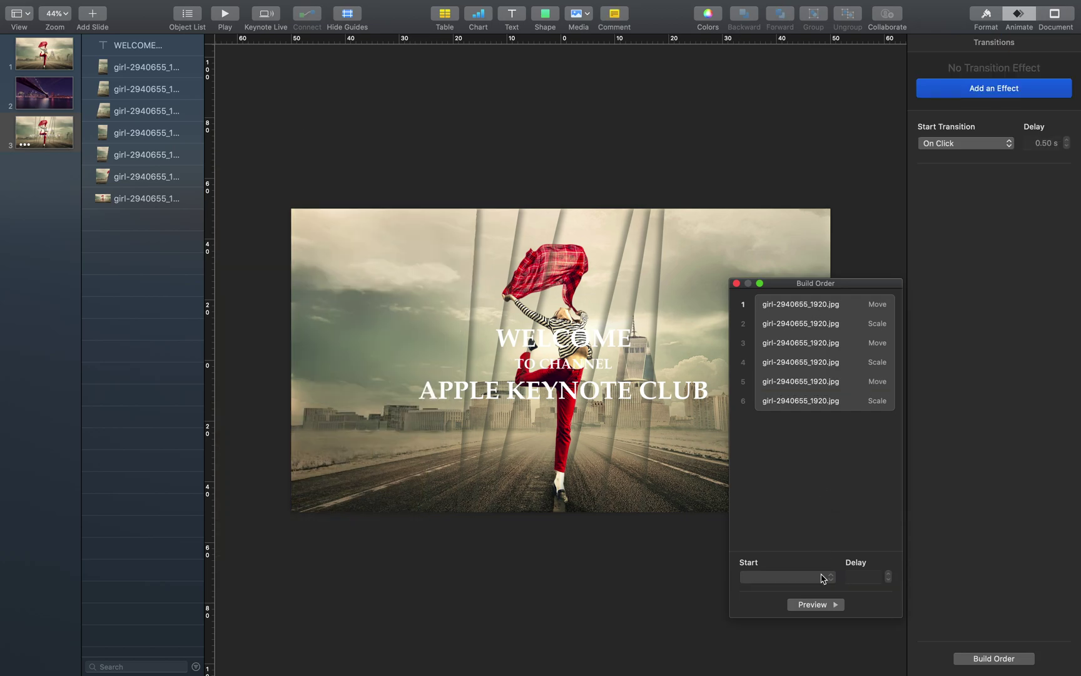
pyautogui.click(816, 604)
# - Shift the end position of the third masked image's Move action further left and preview the builds
pyautogui.click(841, 403)
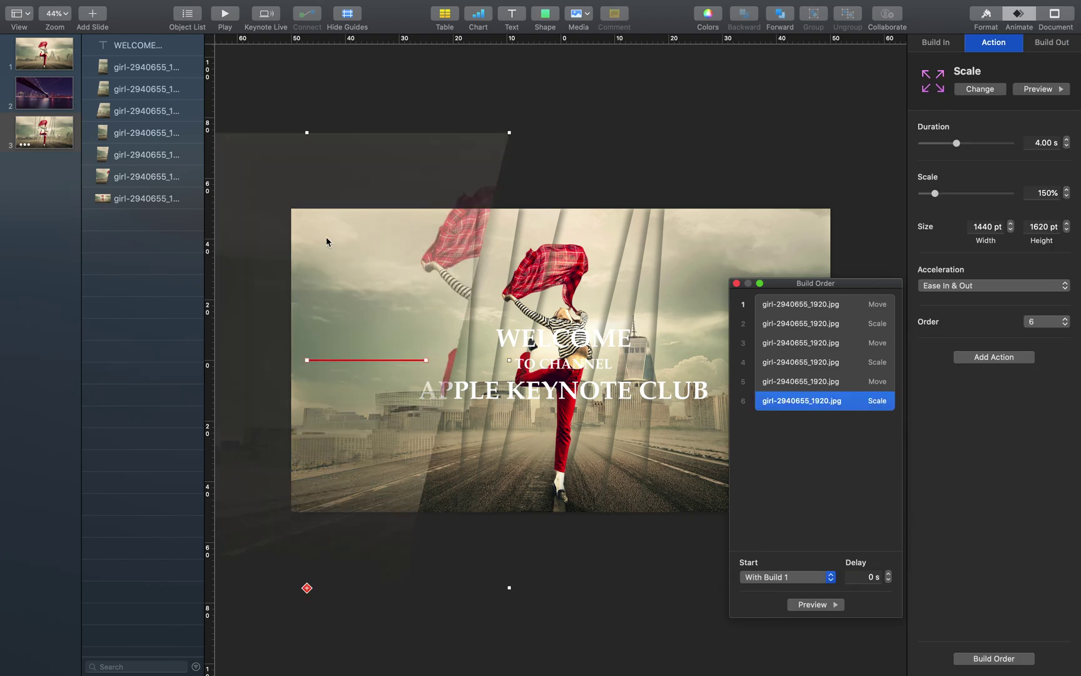
pyautogui.click(263, 343)
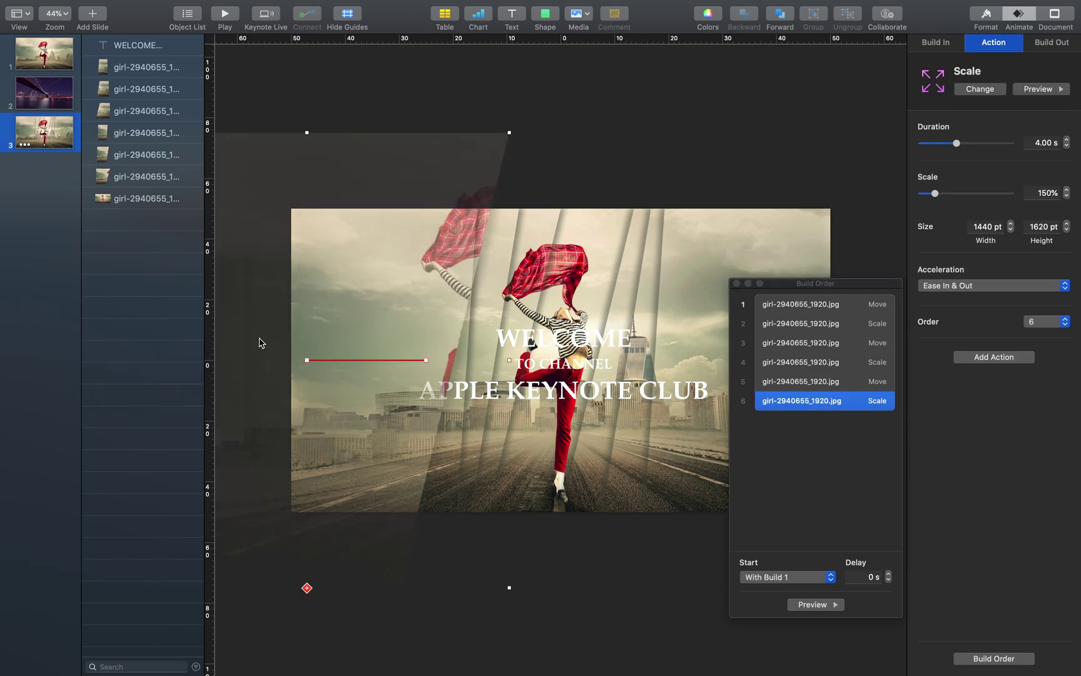
pyautogui.moveTo(397, 186); pyautogui.dragTo(322, 186)
pyautogui.click(833, 604)
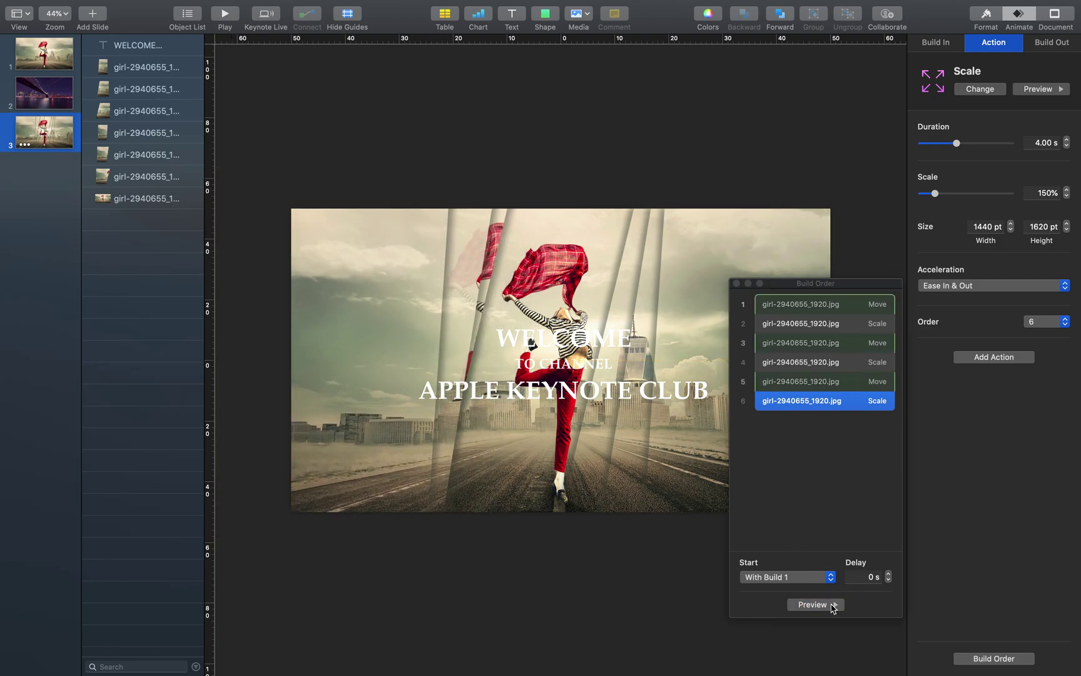
# - Shift the end position of the second masked image's animation, build 4, further left and preview the builds
pyautogui.click(859, 367)
pyautogui.moveTo(362, 189); pyautogui.dragTo(319, 185)
pyautogui.click(816, 605)
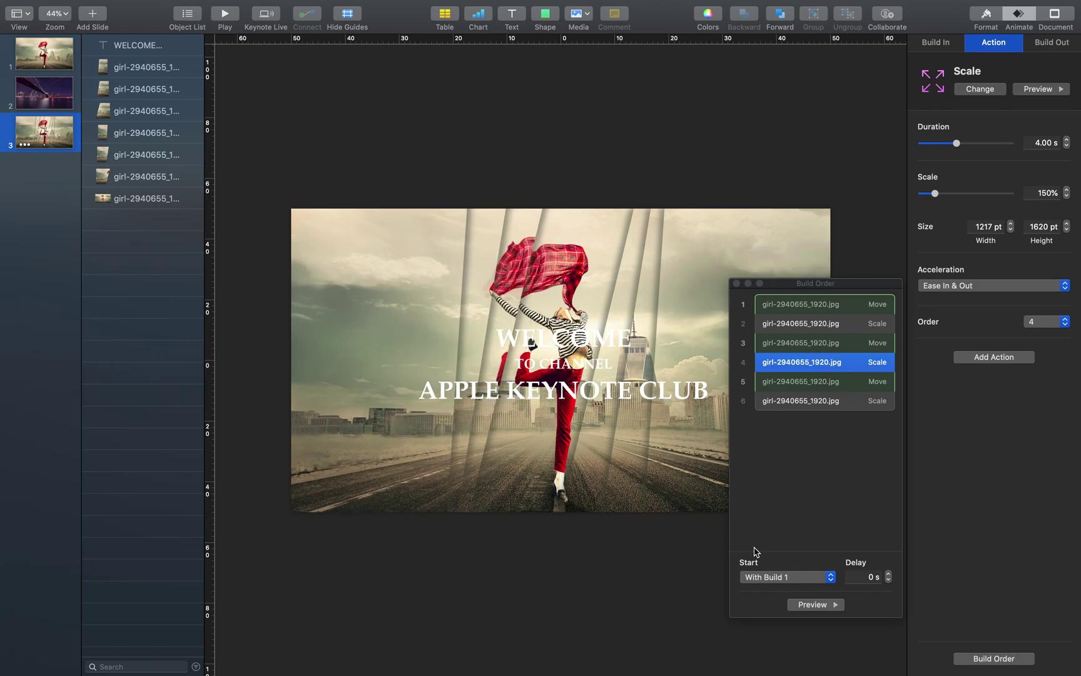
pyautogui.click(802, 509)
# - Copy the leftmost masked image's animation onto the rightmost masked image and shift its end position to the right, beyond the slide's centre
pyautogui.moveTo(799, 285); pyautogui.dragTo(970, 283)
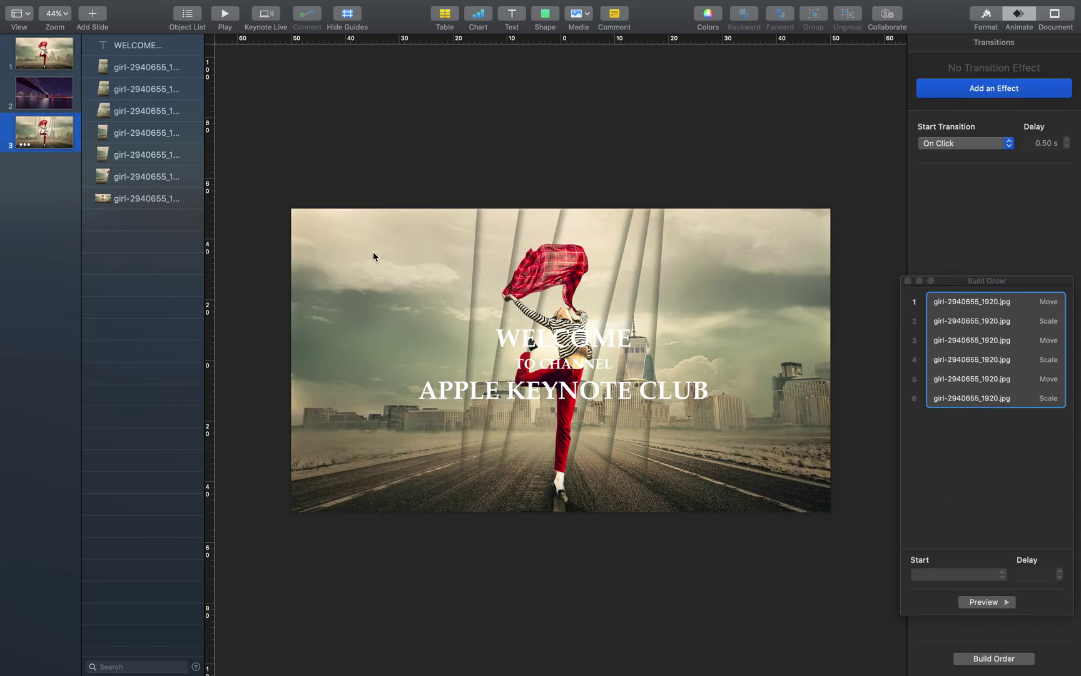
pyautogui.click(413, 239)
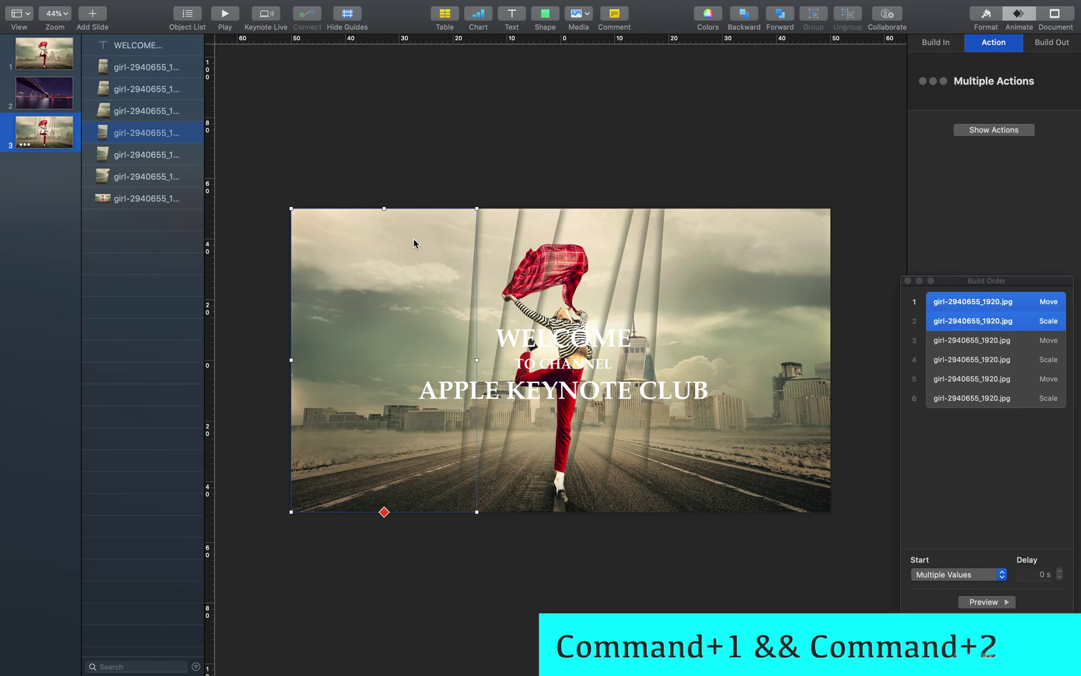
pyautogui.click(753, 259)
pyautogui.press('super+1')
pyautogui.press('super+2')
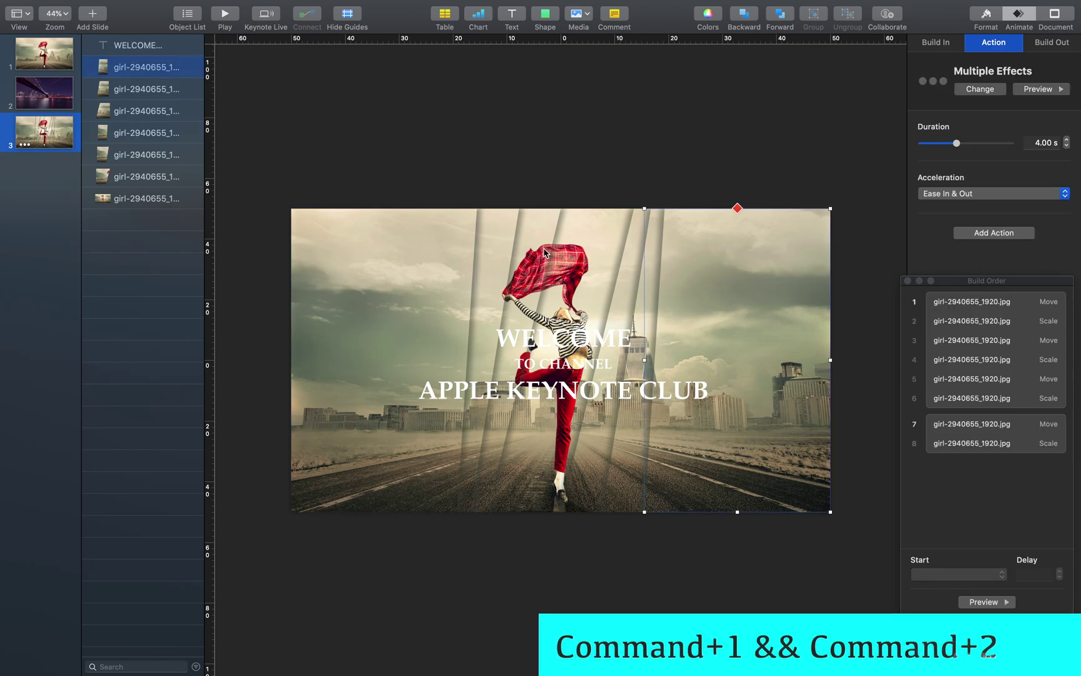
pyautogui.click(1015, 446)
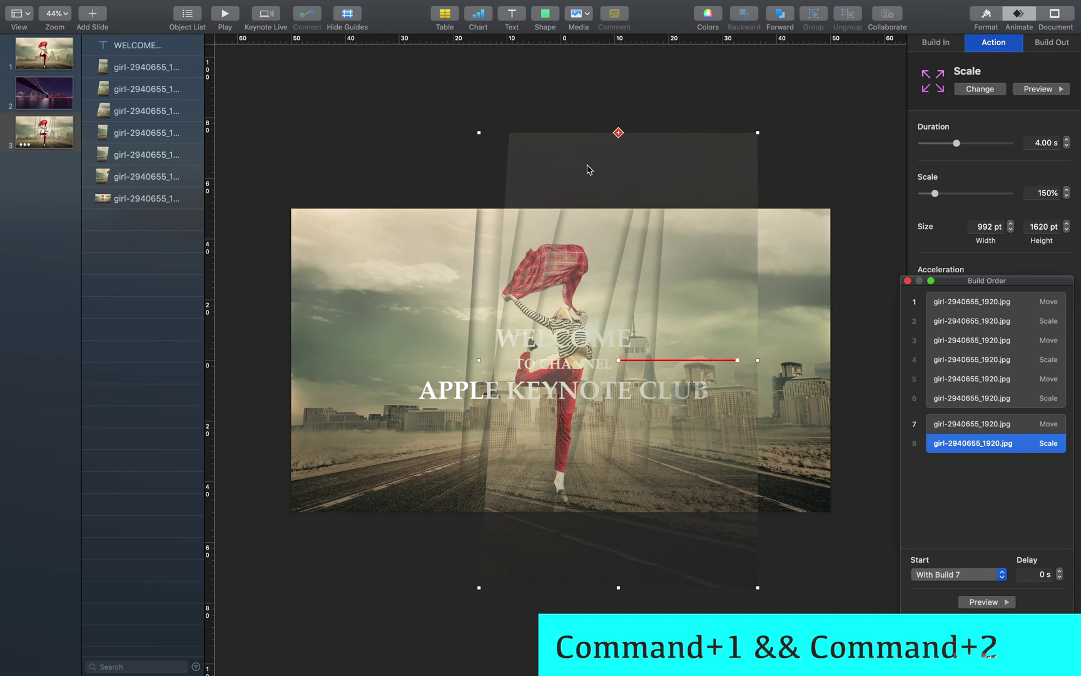
pyautogui.moveTo(603, 164); pyautogui.dragTo(845, 165)
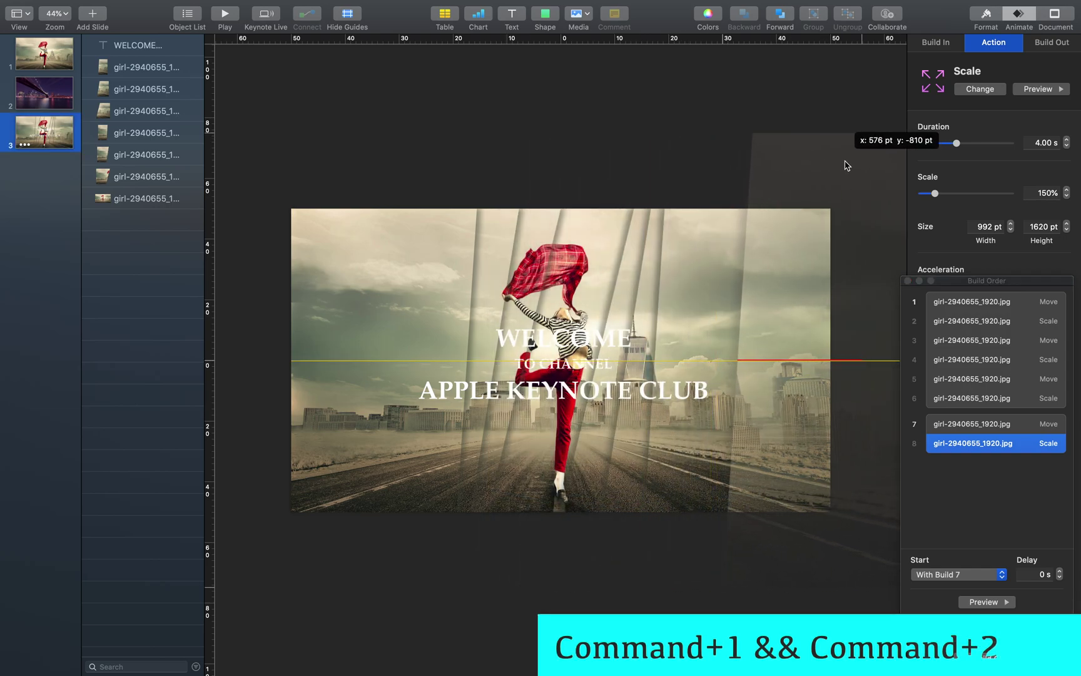
pyautogui.click(526, 138)
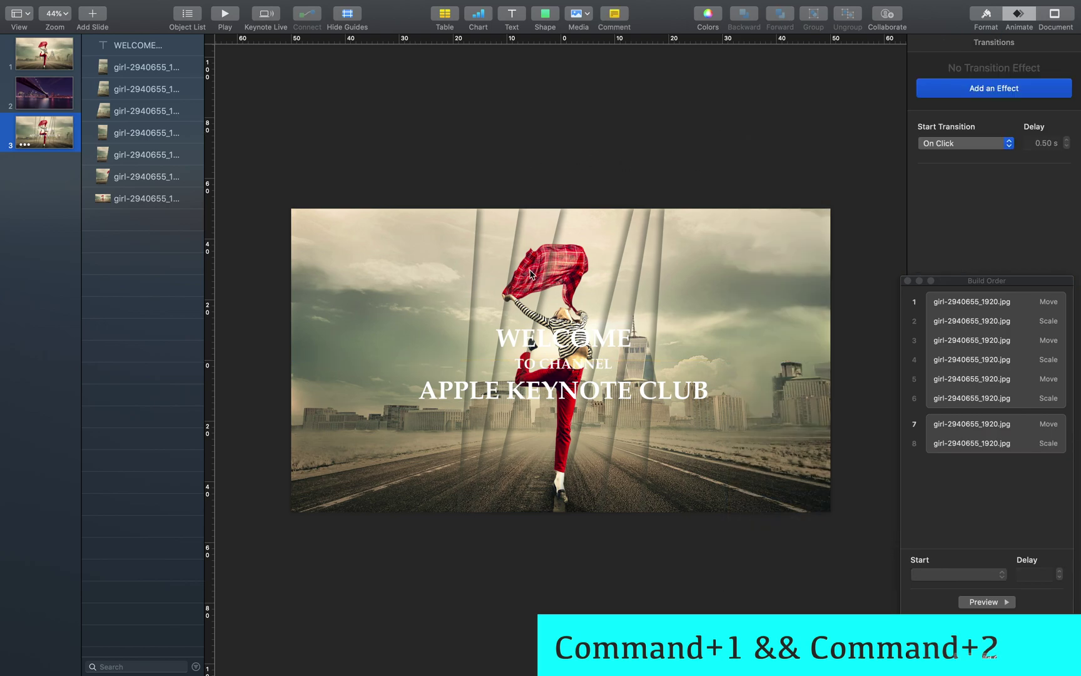
# - Copy the second masked image's animation onto its counterpart, second from the slide's right, and shift that end position to the right
pyautogui.click(650, 256)
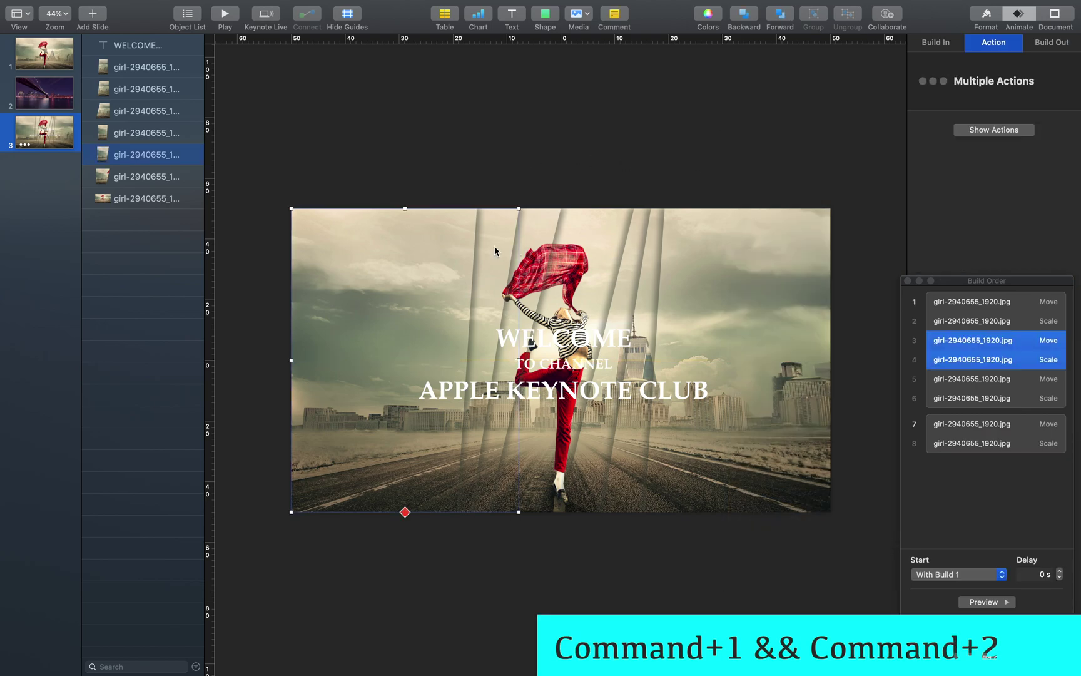
pyautogui.click(648, 277)
pyautogui.press('super+2')
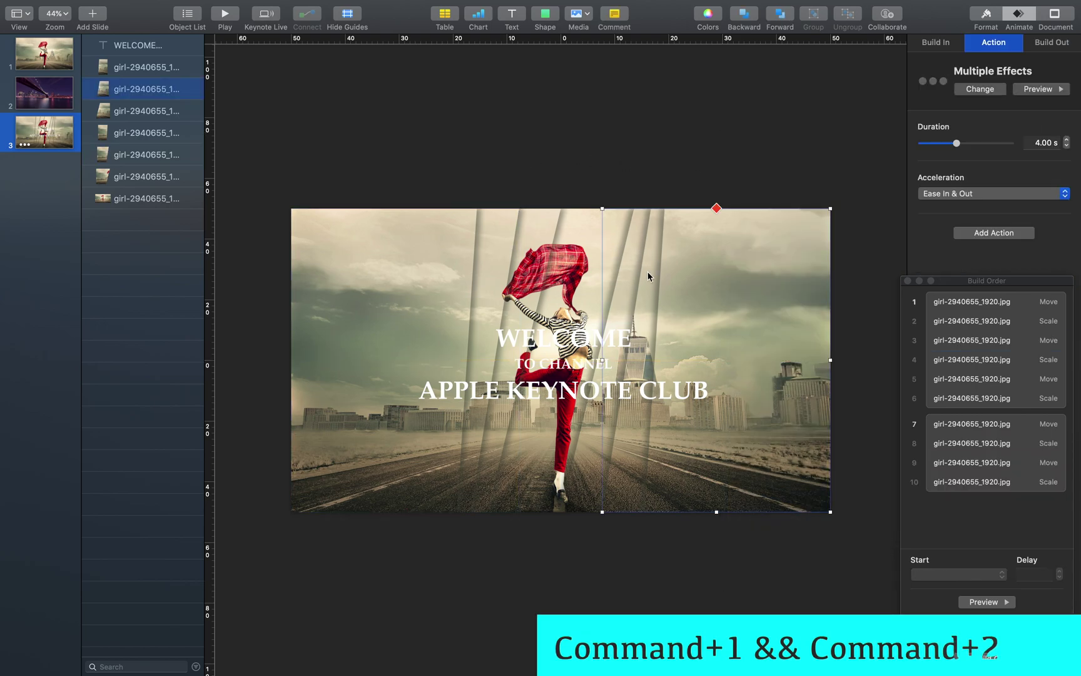
pyautogui.click(985, 482)
pyautogui.moveTo(513, 165); pyautogui.dragTo(837, 169)
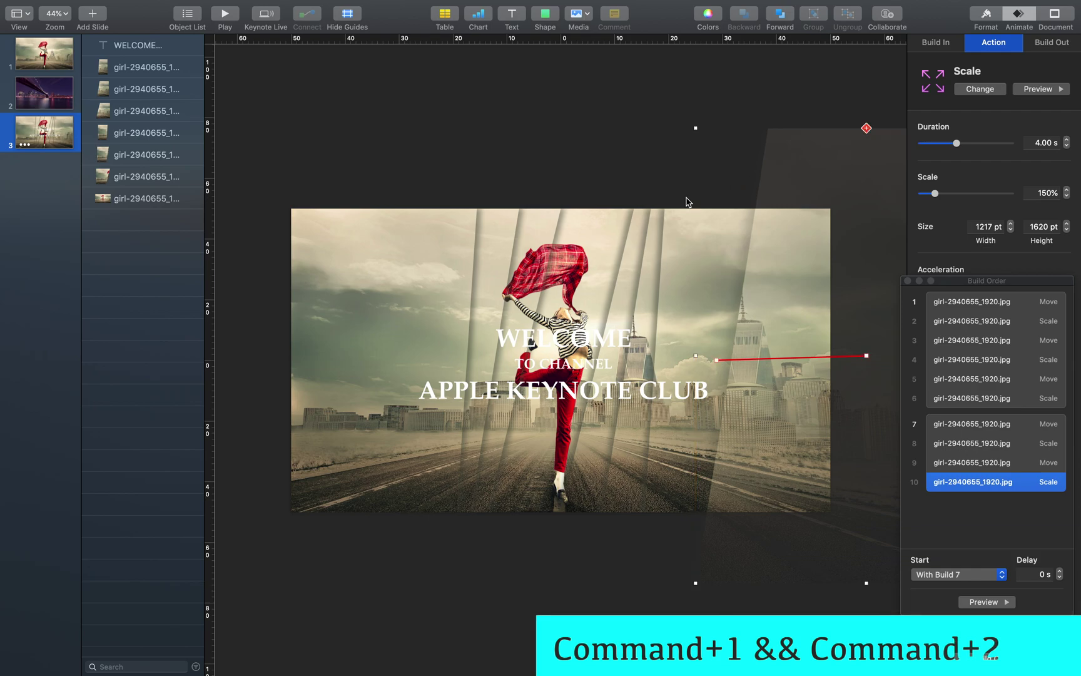
pyautogui.click(581, 151)
# - Copy the third masked image's animation onto its counterpart, third from the slide's right, and shift that end position to the right
pyautogui.click(542, 220)
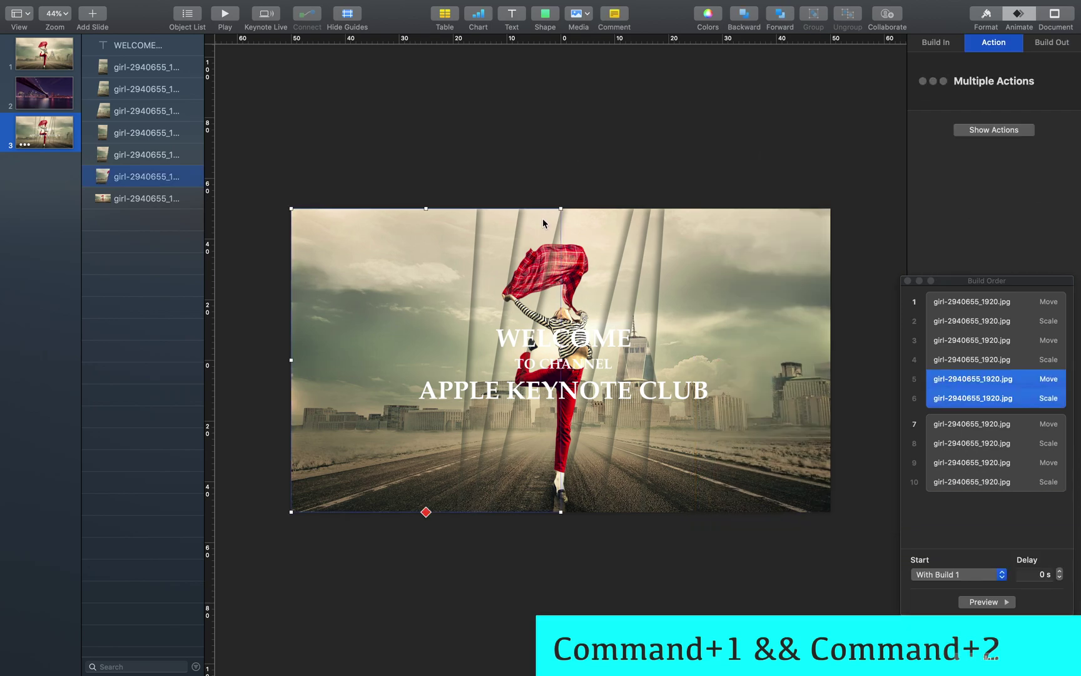
pyautogui.click(635, 239)
pyautogui.press('super+1')
pyautogui.press('super+2')
pyautogui.moveTo(438, 173); pyautogui.dragTo(823, 171)
pyautogui.click(632, 148)
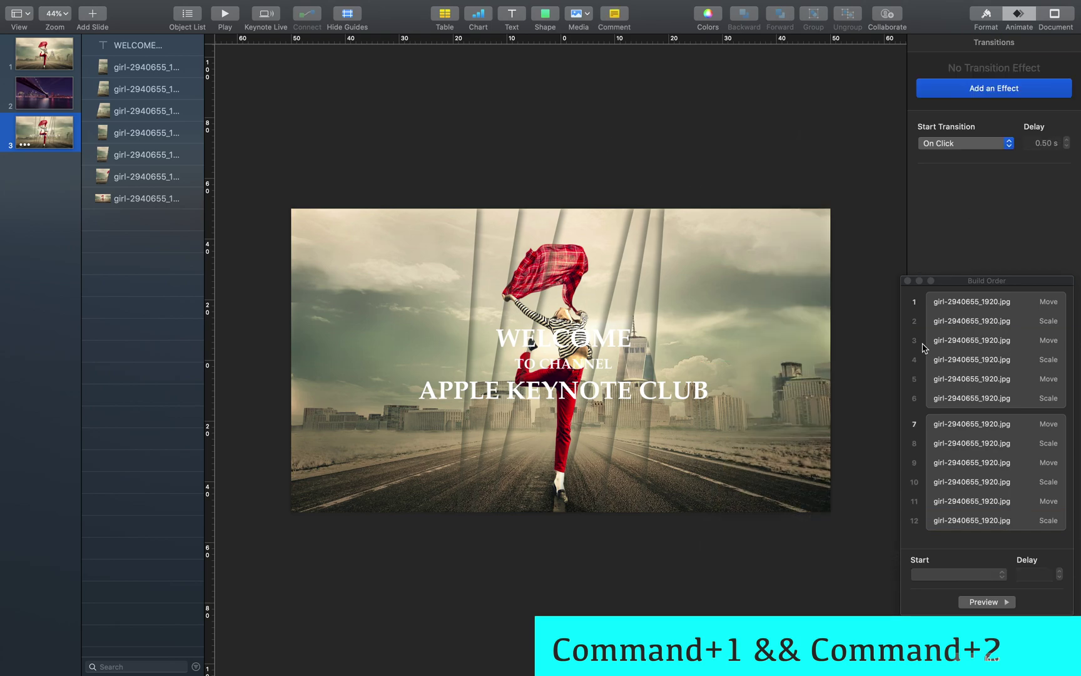
# - Level the end positions of the three right-hand masked images, builds 12, 10 and 8, so their motion paths run horizontally
pyautogui.click(975, 519)
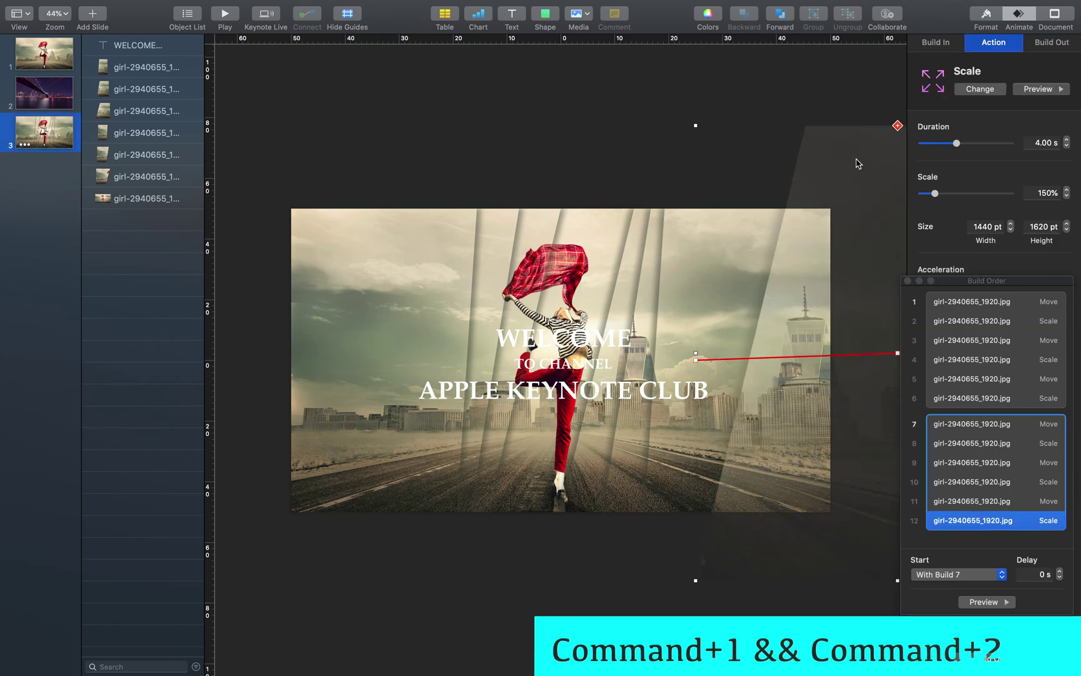
pyautogui.moveTo(848, 157); pyautogui.dragTo(833, 162)
pyautogui.click(1013, 481)
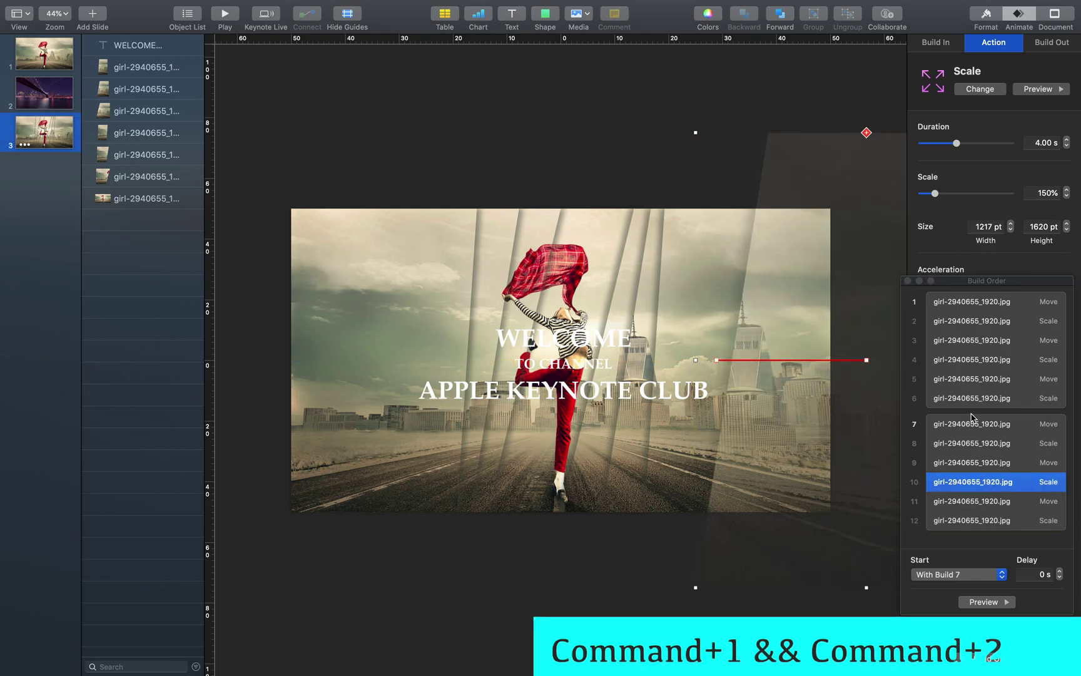
pyautogui.click(995, 446)
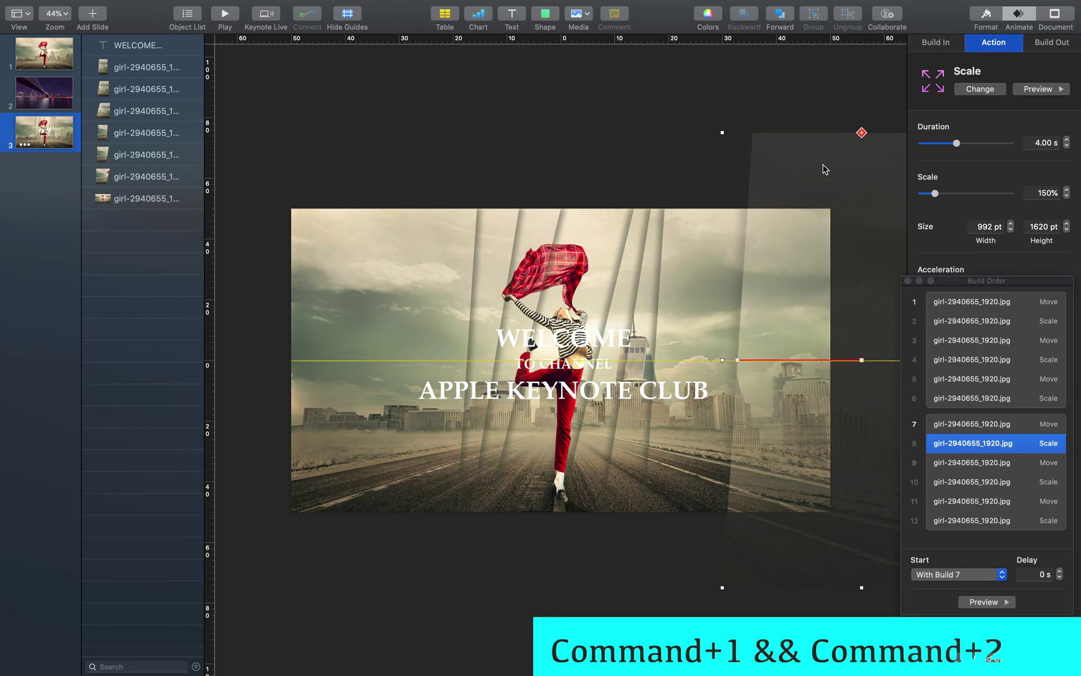
pyautogui.moveTo(824, 169); pyautogui.dragTo(823, 169)
pyautogui.click(633, 540)
# - Set the rightmost image's Move action, build 7, to start with Build 1 and preview the whole sequence
pyautogui.click(974, 420)
pyautogui.click(945, 574)
pyautogui.click(945, 586)
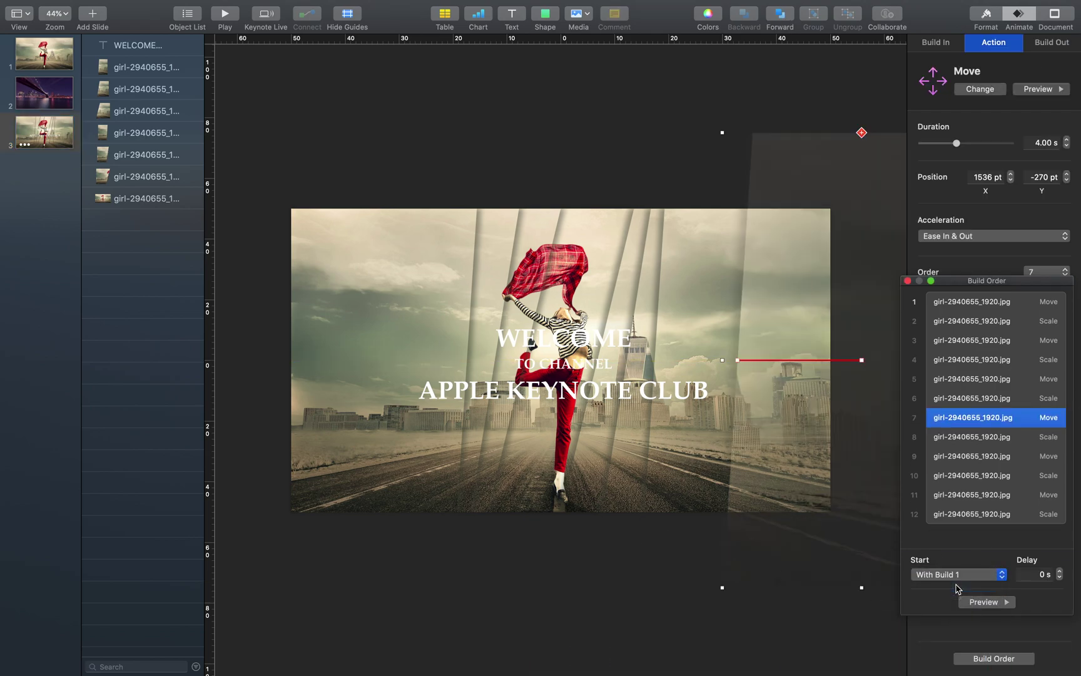
pyautogui.click(966, 602)
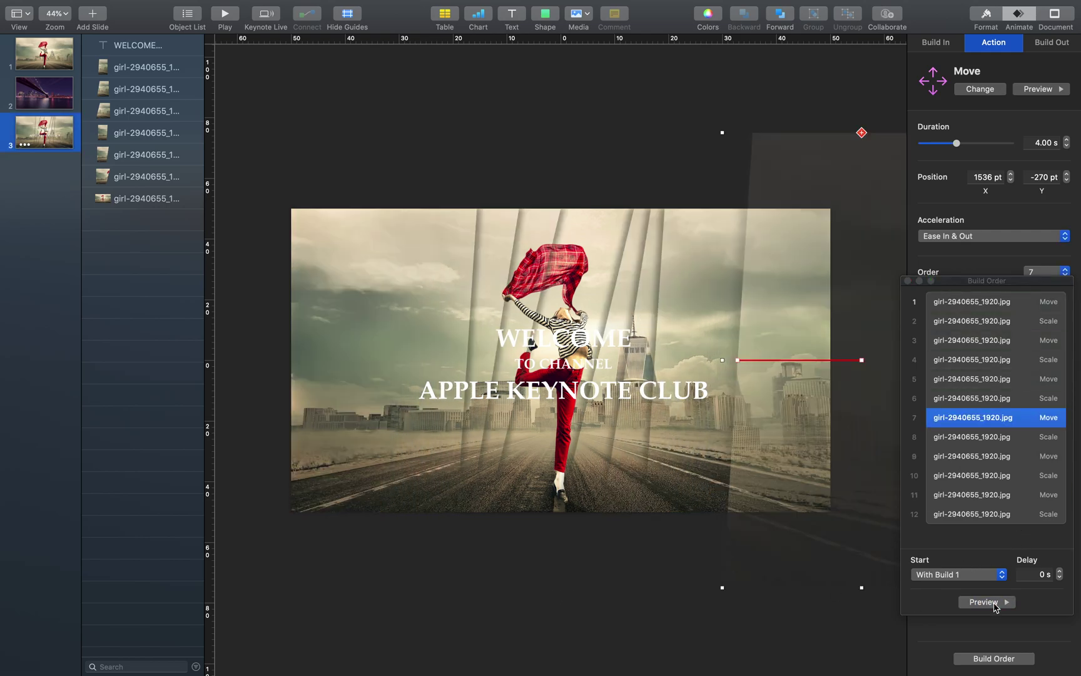
pyautogui.click(639, 603)
pyautogui.click(989, 603)
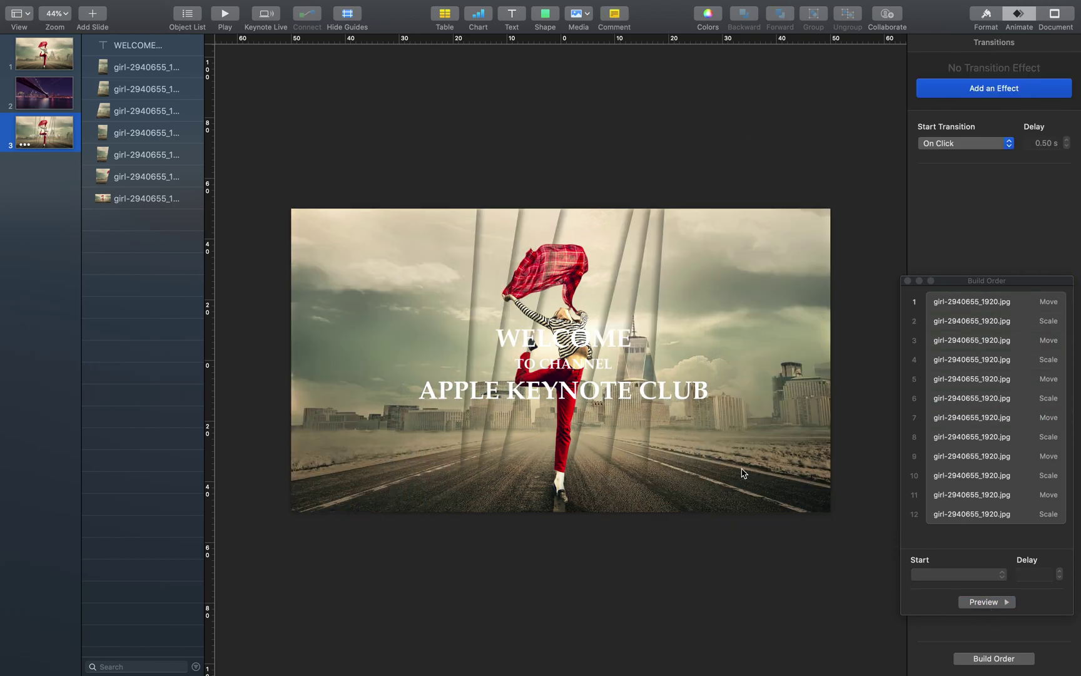
# - Shift the end positions of the three right-hand masked images' animations further right, off the slide, and preview the builds
pyautogui.click(979, 515)
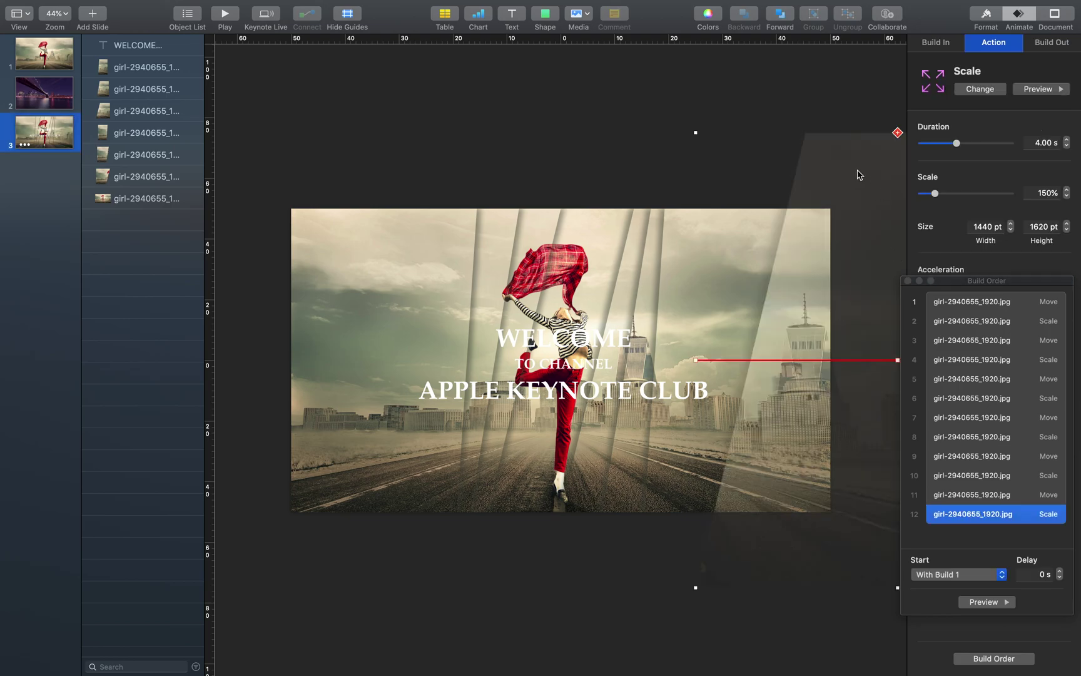
pyautogui.moveTo(832, 176); pyautogui.dragTo(859, 178)
pyautogui.click(664, 530)
pyautogui.click(1022, 476)
pyautogui.click(652, 165)
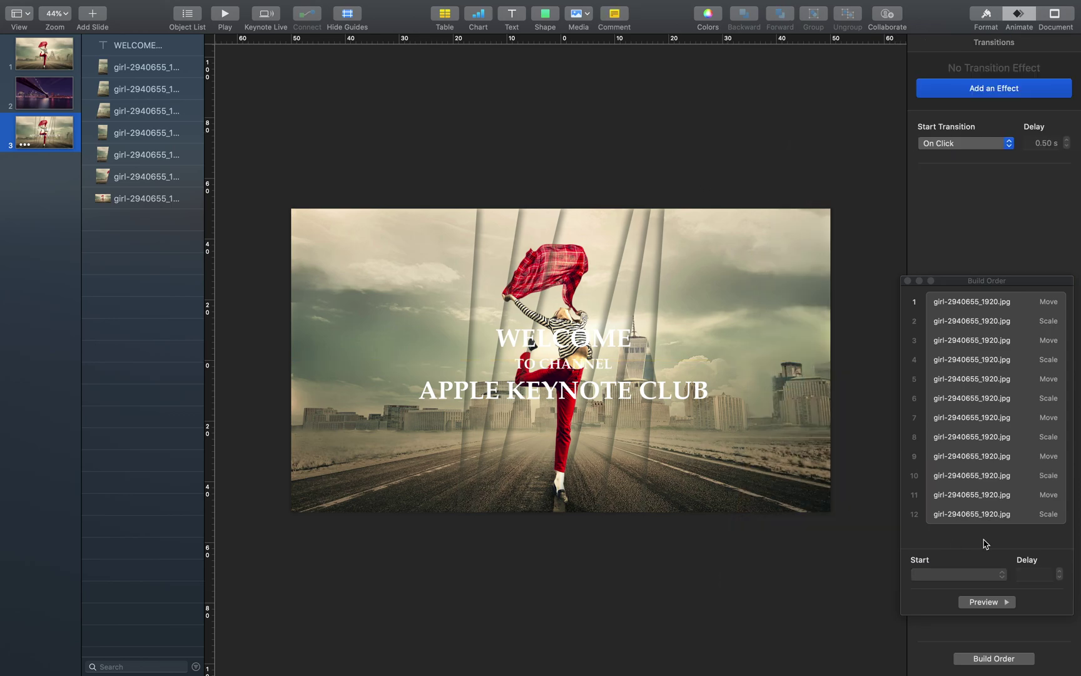
pyautogui.click(1009, 456)
pyautogui.click(835, 168)
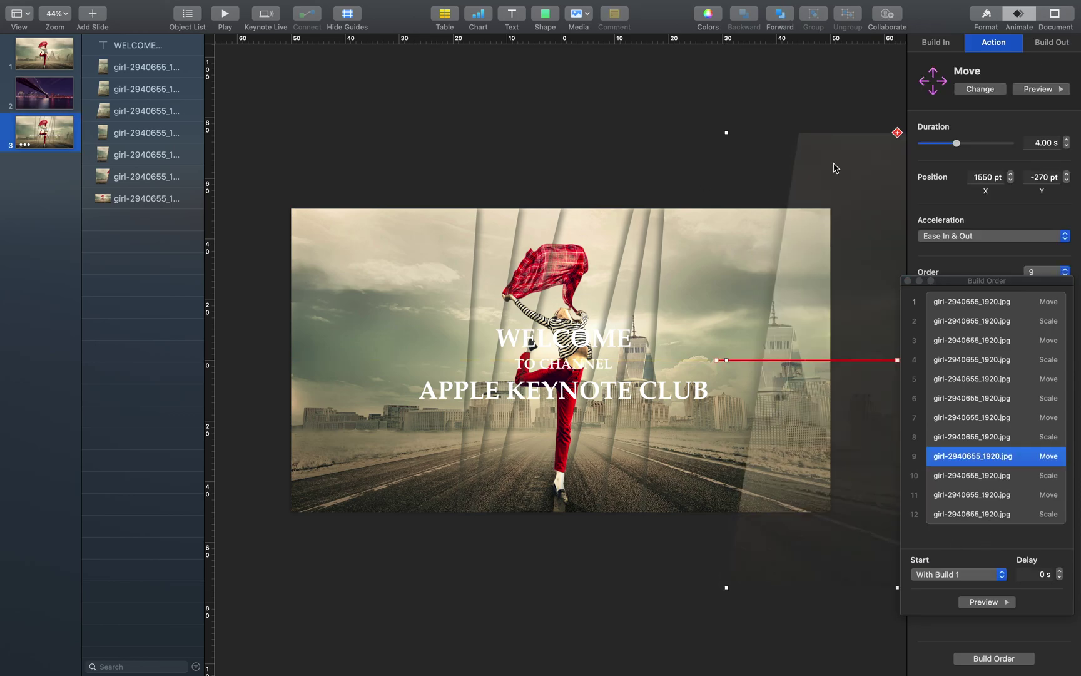
pyautogui.click(1031, 436)
pyautogui.moveTo(784, 175); pyautogui.dragTo(817, 194)
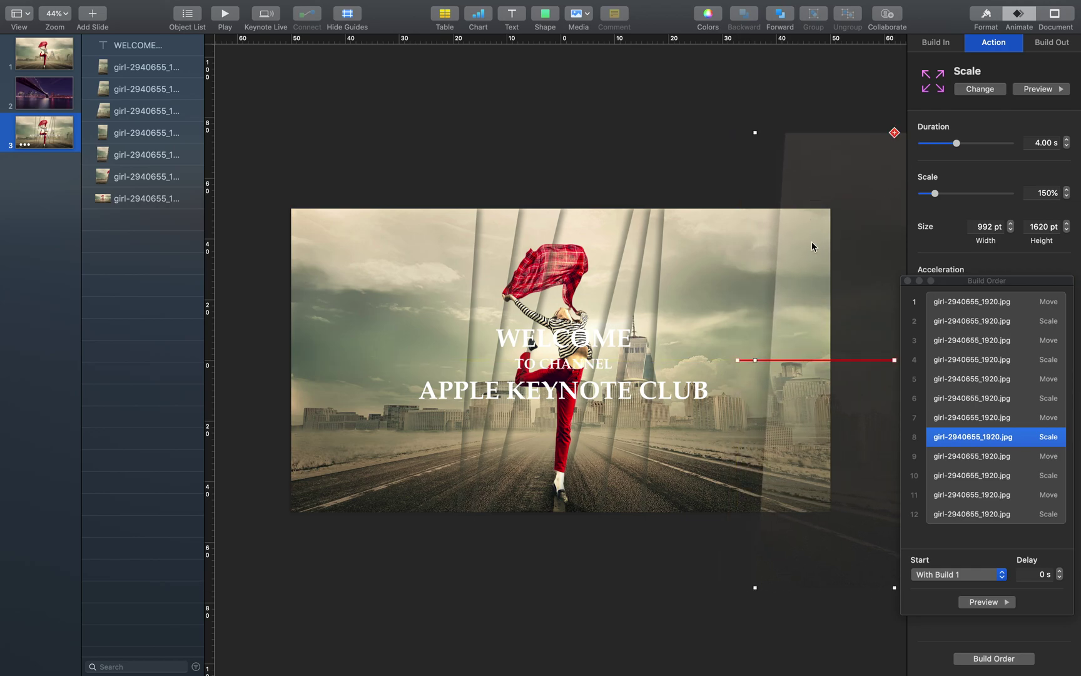
pyautogui.click(665, 144)
pyautogui.click(987, 602)
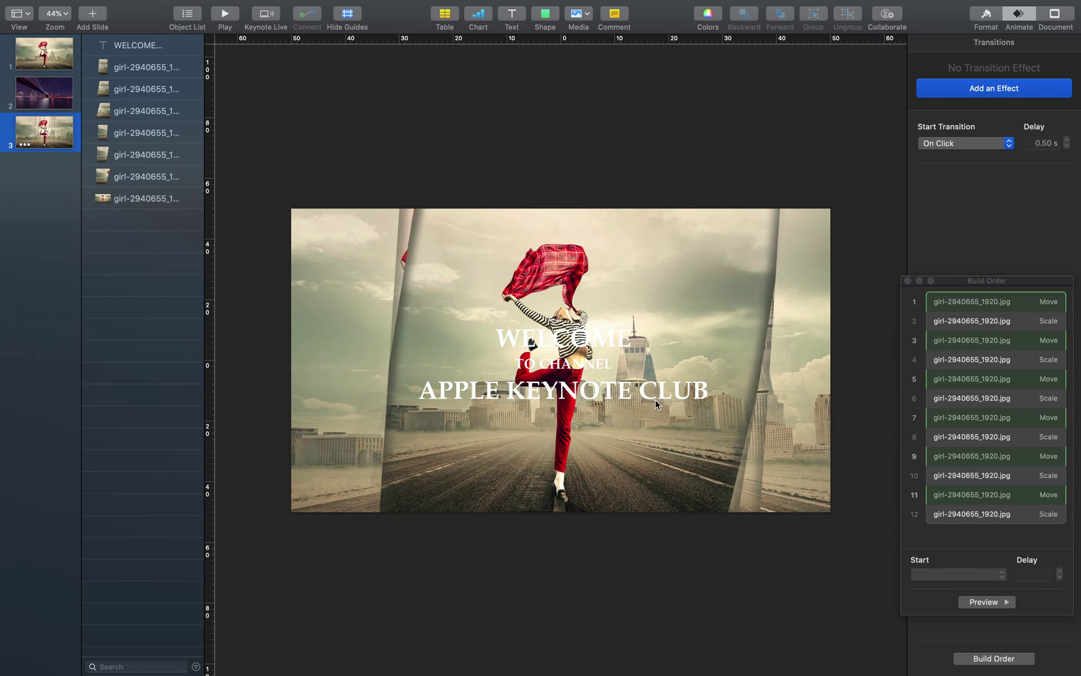
# - Add a Scale action at 150% to the full-size background image and set its duration to 4 s
pyautogui.click(609, 211)
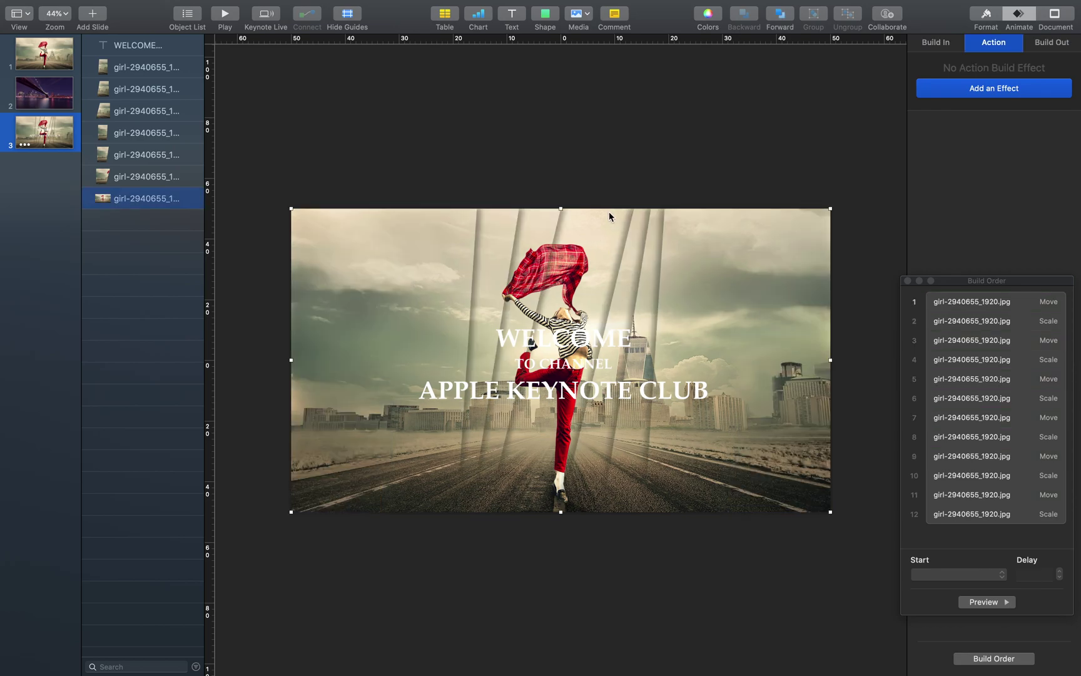
pyautogui.click(970, 91)
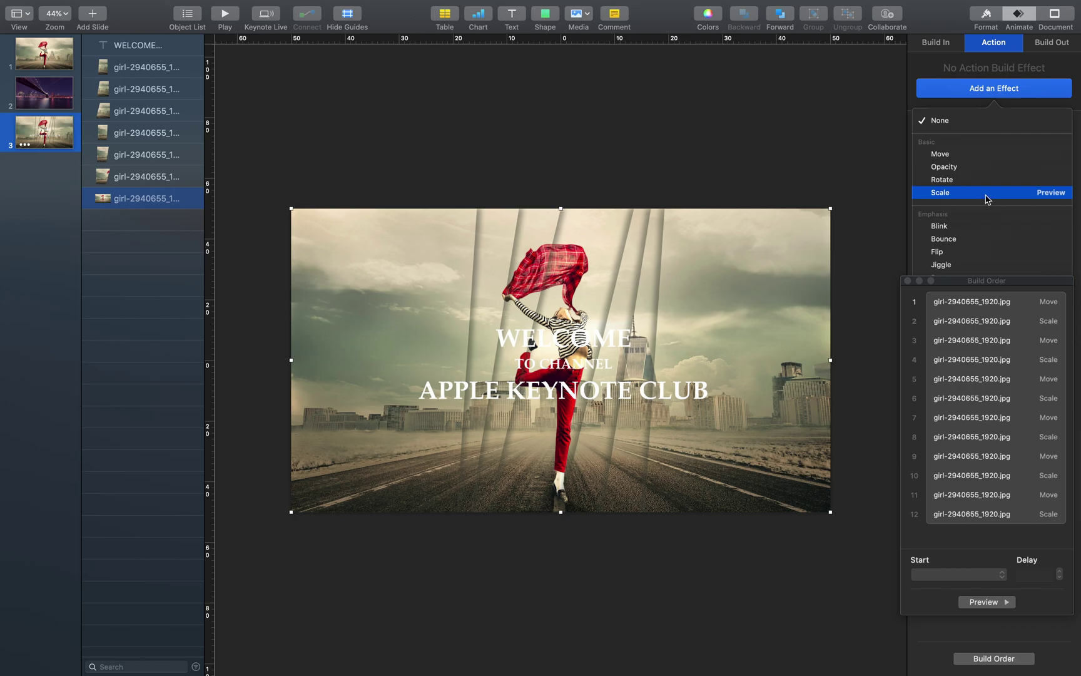
pyautogui.click(986, 199)
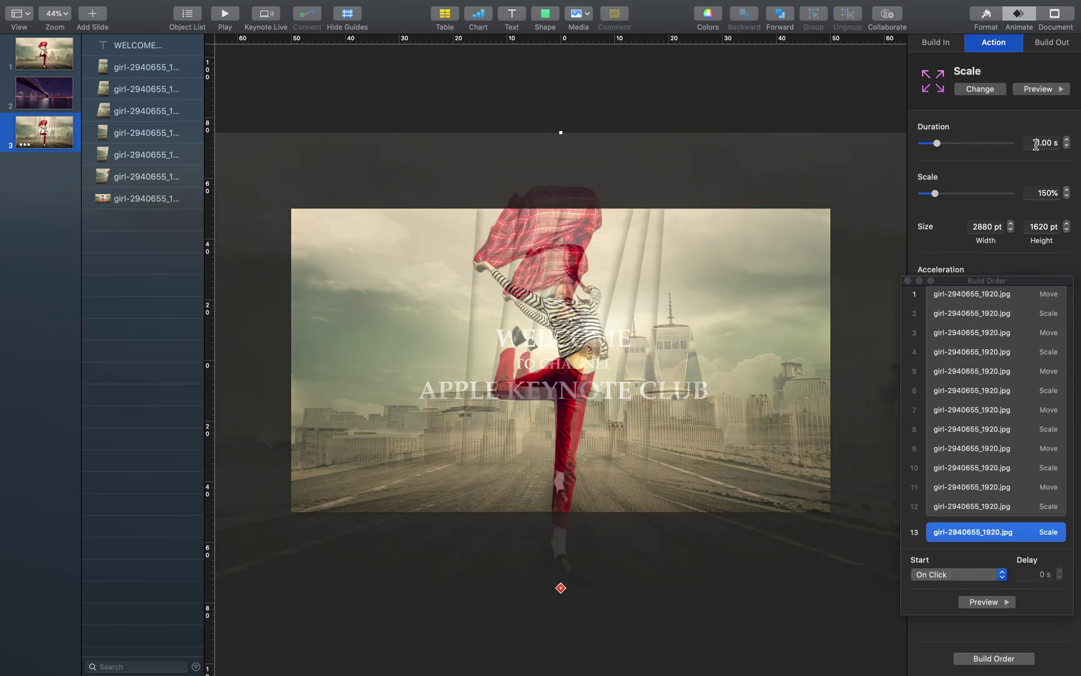
pyautogui.write('4')
pyautogui.press('Return')
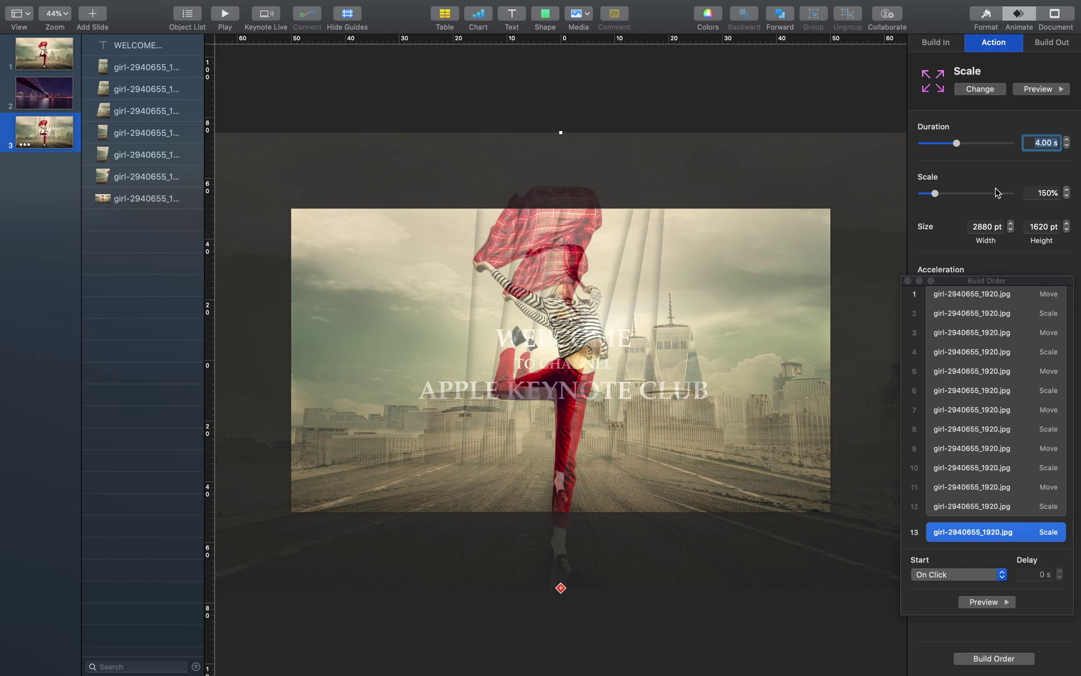
# - Add a Move action to the background image, ending at about X -429 pt, Y -270 pt, just right of its starting centre
pyautogui.moveTo(997, 285); pyautogui.dragTo(812, 219)
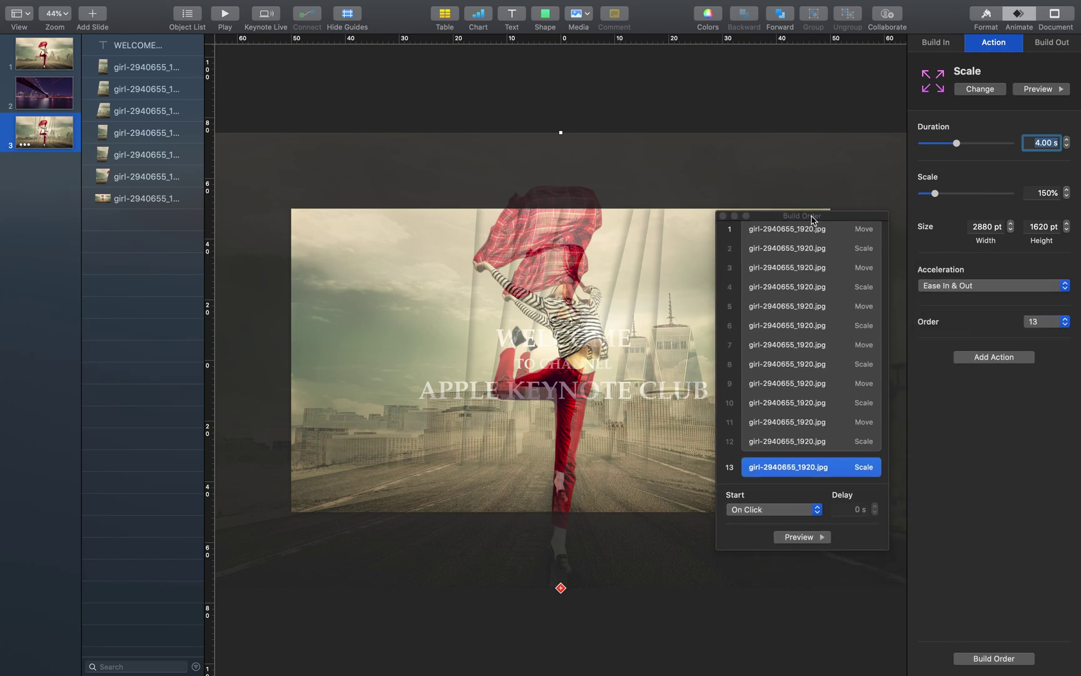
pyautogui.click(996, 357)
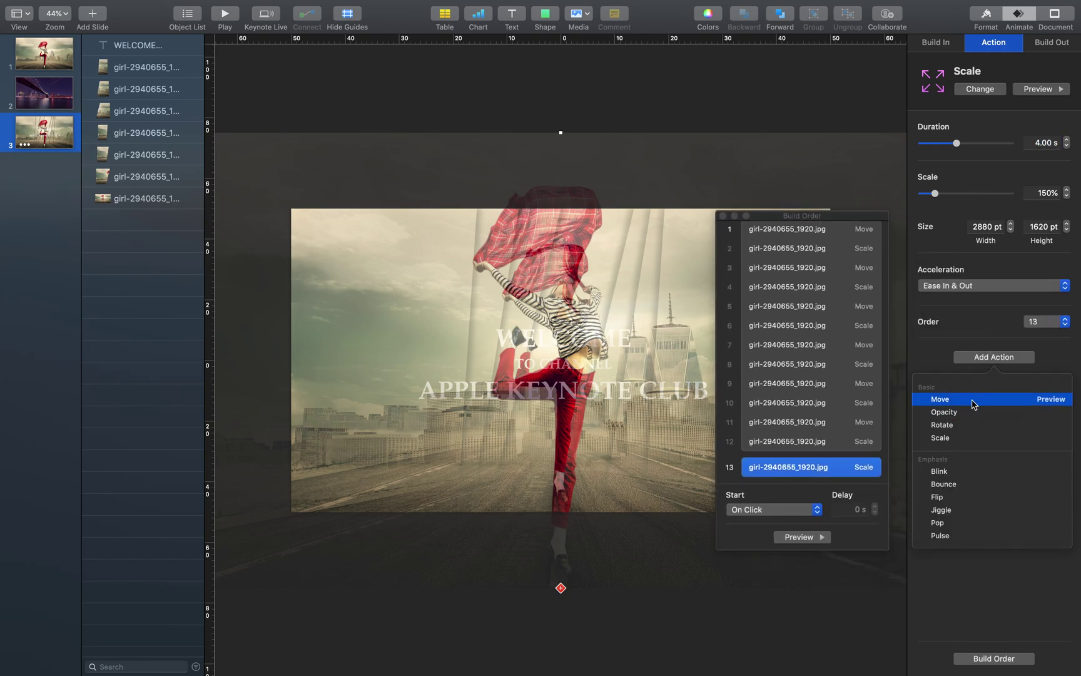
pyautogui.press('Return')
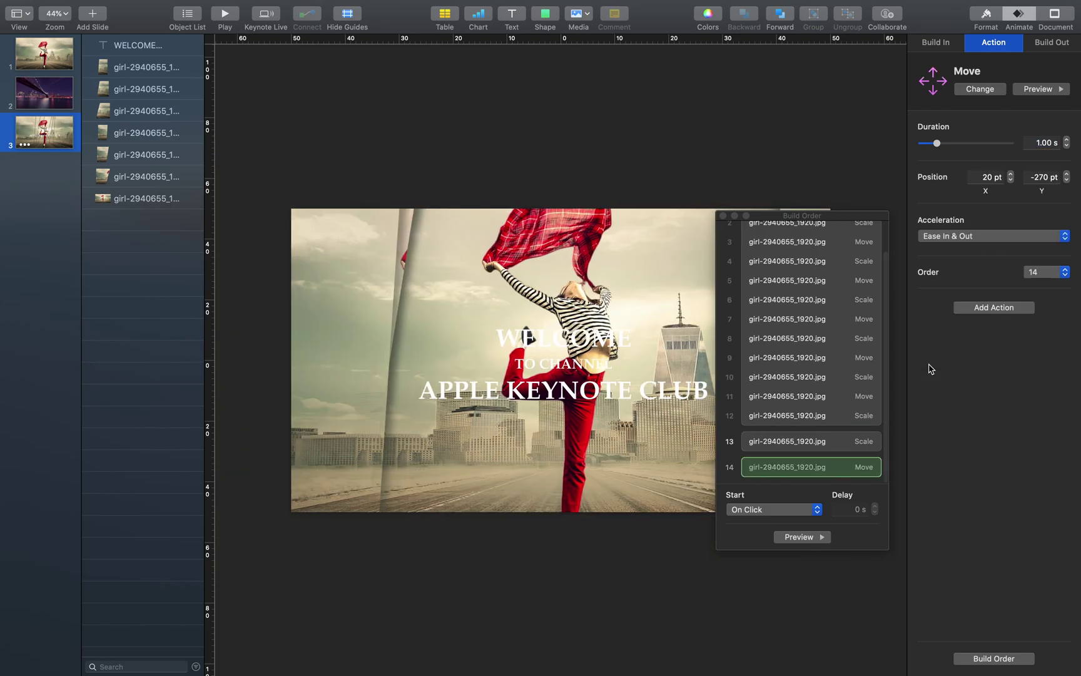
pyautogui.moveTo(825, 219); pyautogui.dragTo(1009, 220)
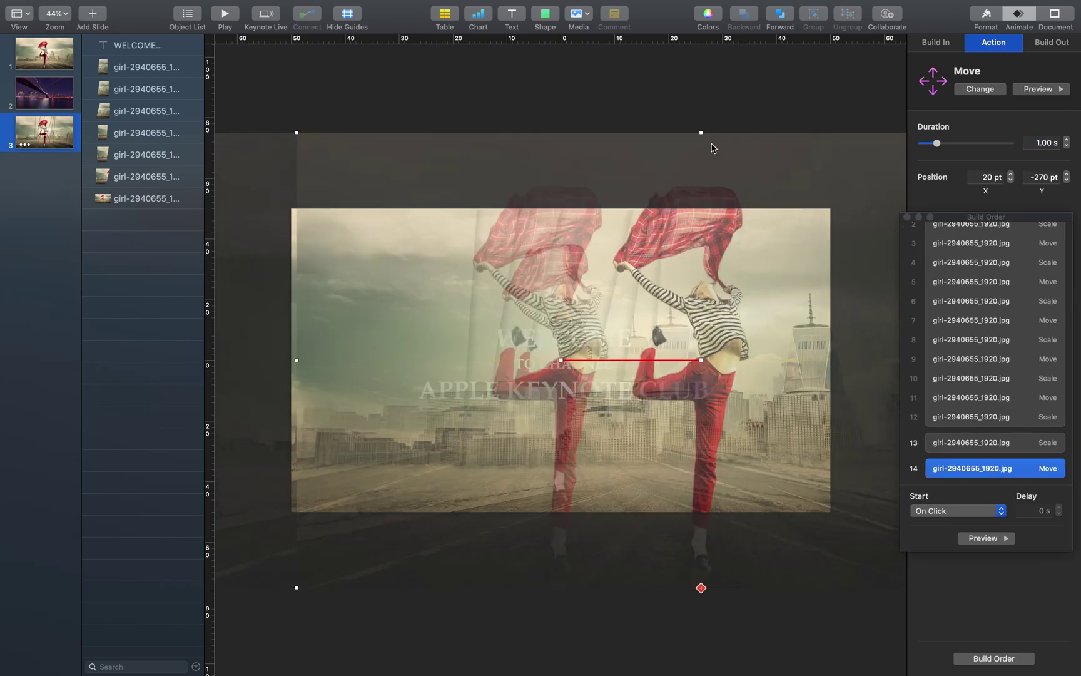
pyautogui.moveTo(711, 147); pyautogui.dragTo(586, 146)
# - Set the background image's Scale and Move actions, builds 13 and 14, to start with the previous build
pyautogui.click(976, 484)
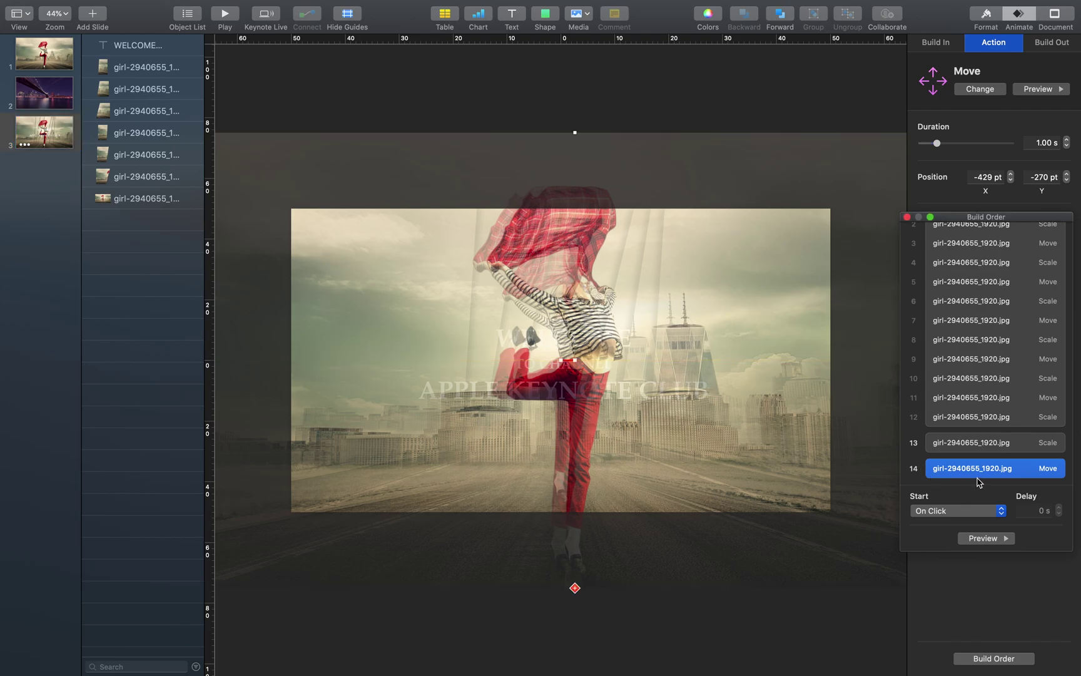
pyautogui.click(986, 458)
pyautogui.keyDown('shift'); pyautogui.click(980, 472); pyautogui.keyUp('shift')
pyautogui.click(967, 518)
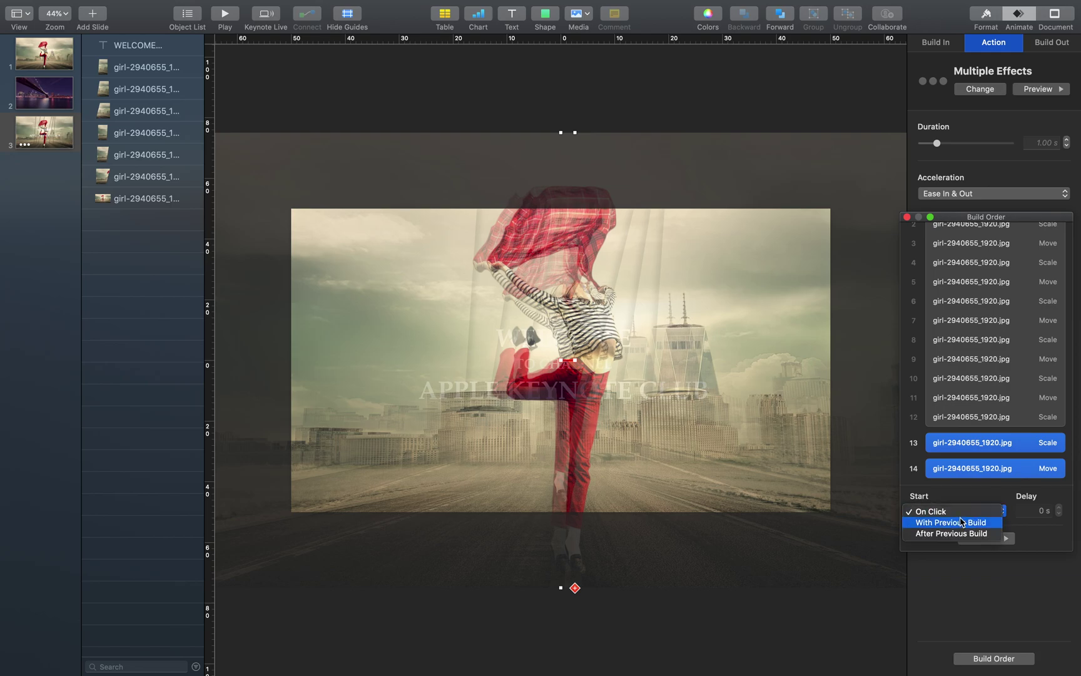
pyautogui.click(951, 522)
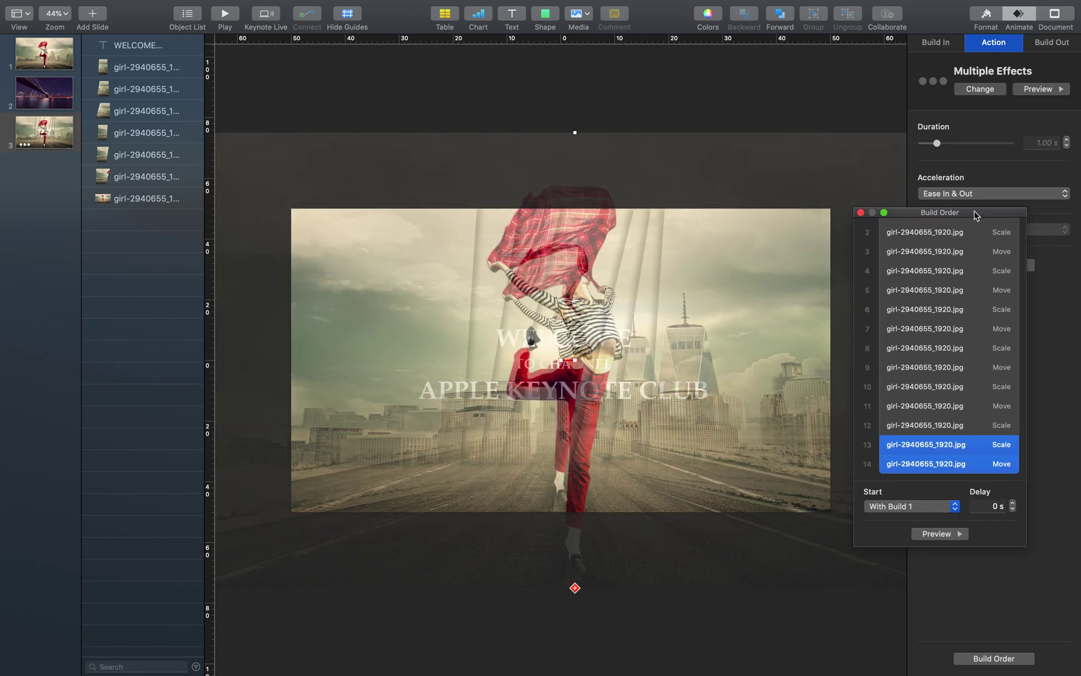
pyautogui.moveTo(1018, 219); pyautogui.dragTo(779, 197)
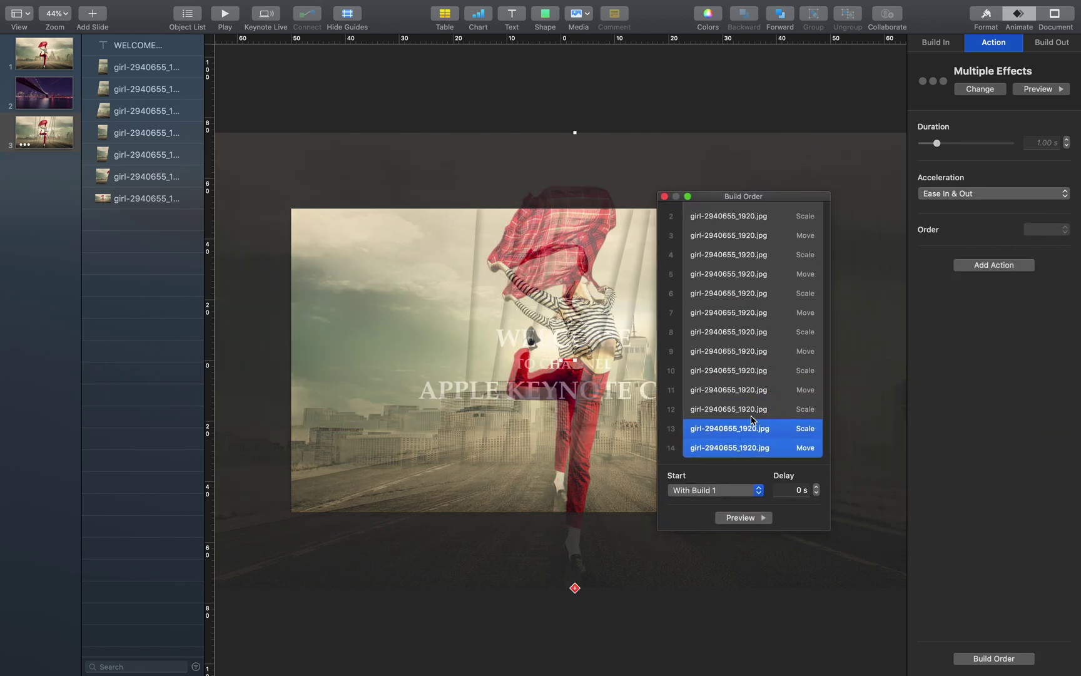
# - Set the duration of the background image's Move action to 4 s and preview the builds
pyautogui.click(762, 433)
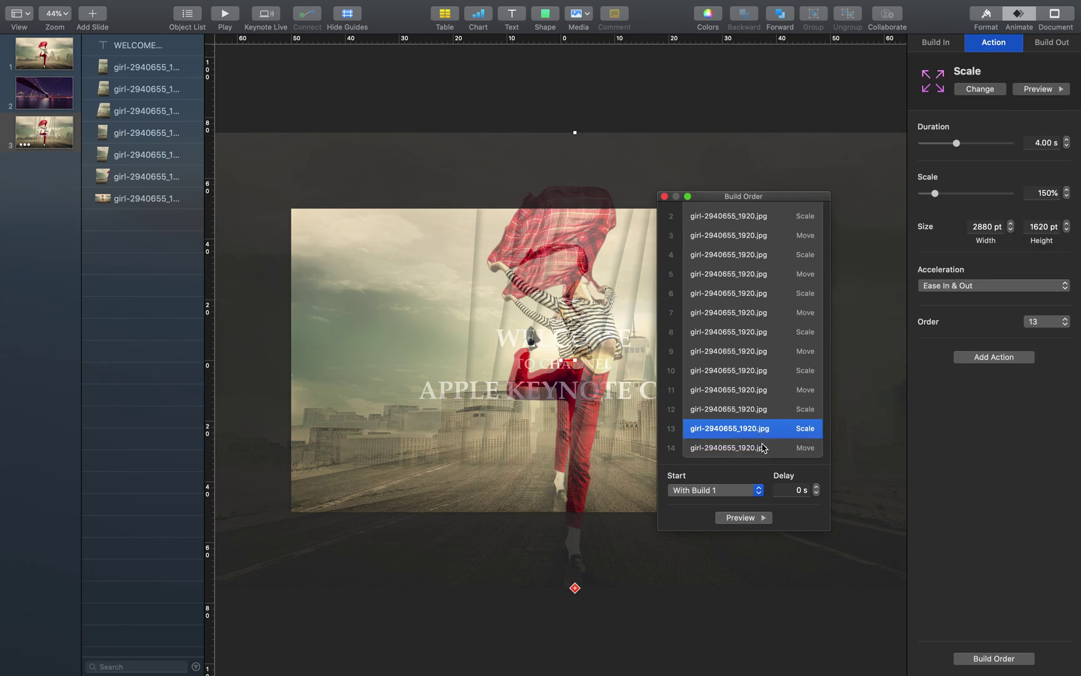
pyautogui.click(762, 448)
pyautogui.click(1040, 143)
pyautogui.write('4')
pyautogui.press('Return')
pyautogui.moveTo(747, 193); pyautogui.dragTo(929, 202)
pyautogui.click(807, 344)
pyautogui.click(926, 526)
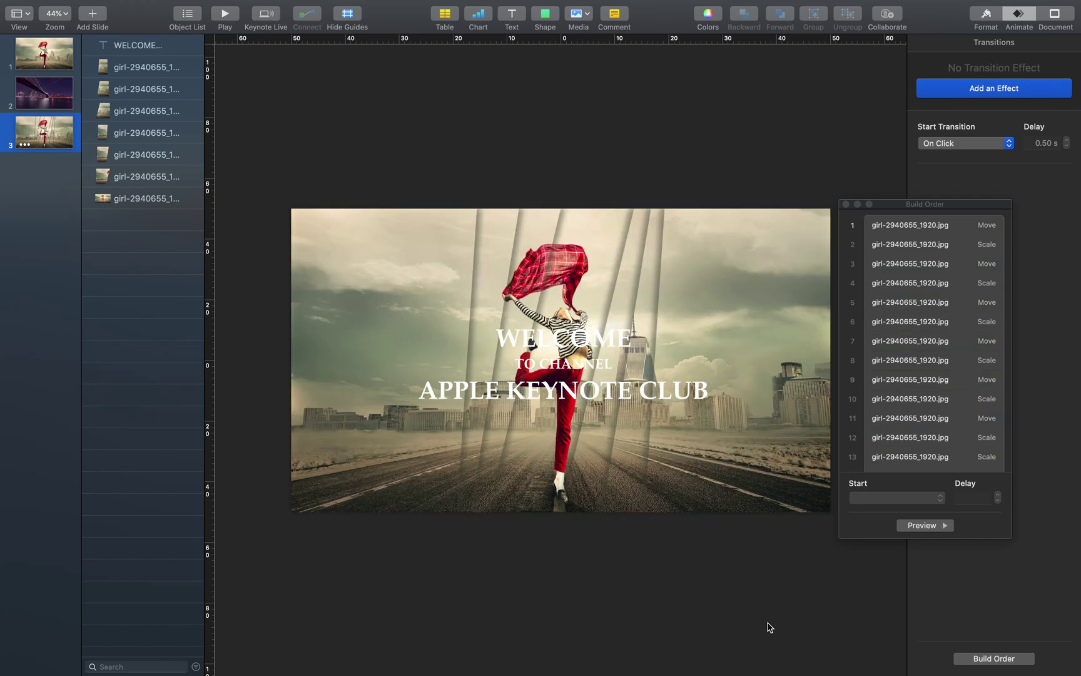
# - Place the welcome title directly above the background image in the layer order and duplicate slide 3
pyautogui.moveTo(135, 50); pyautogui.dragTo(149, 177)
pyautogui.click(150, 241)
pyautogui.click(43, 142)
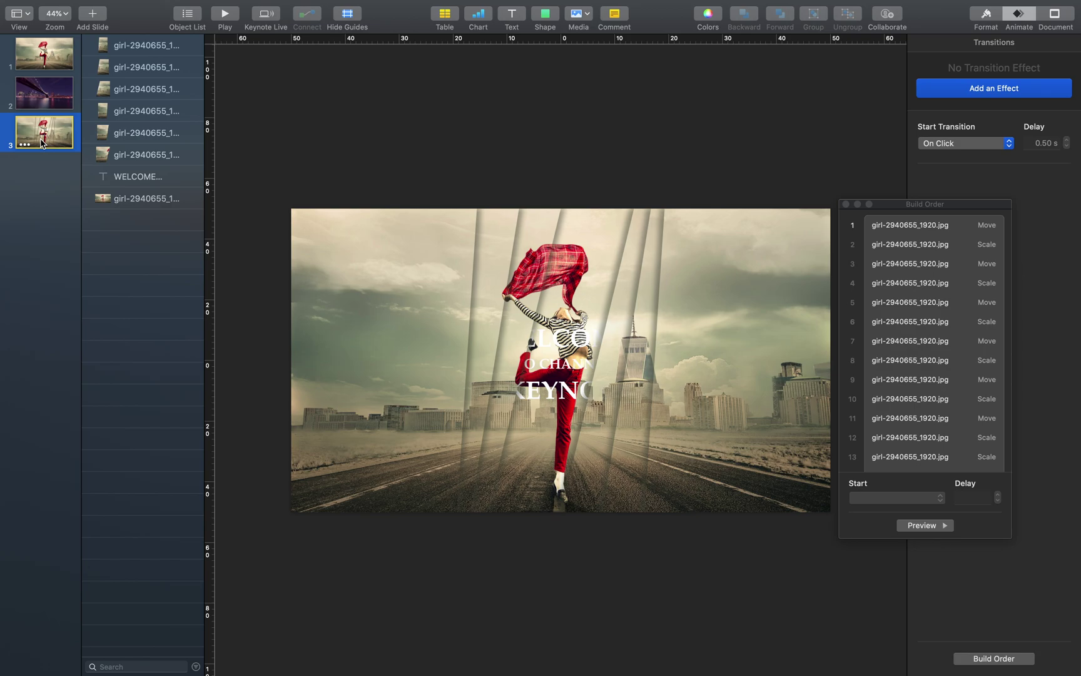
pyautogui.press('super+d')
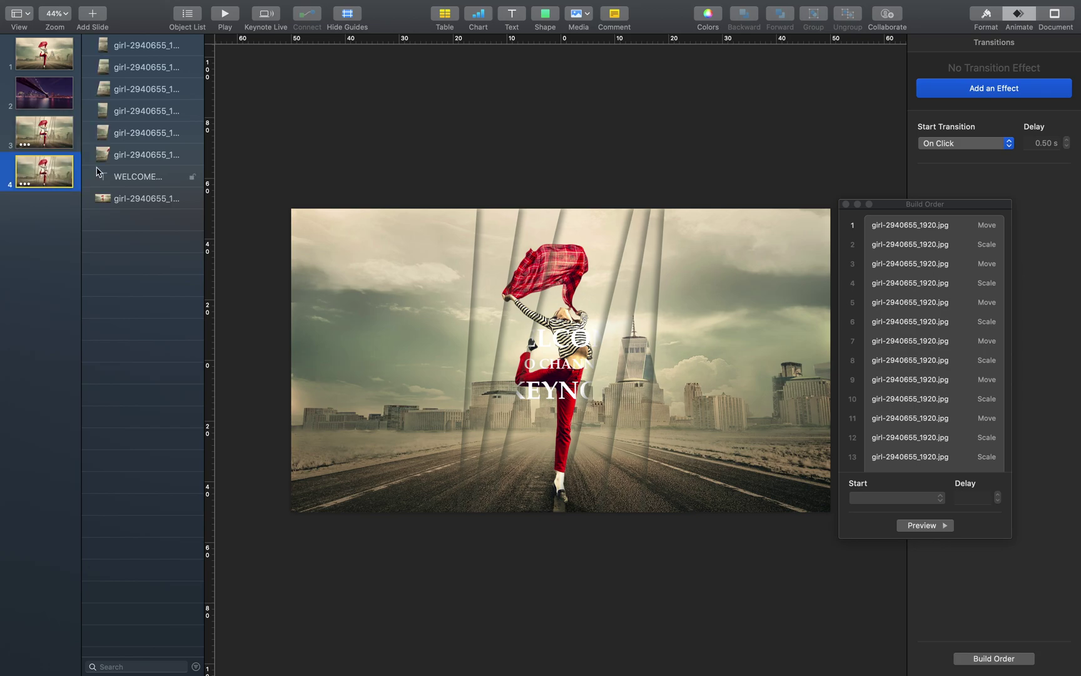
# - Delete all 14 build effects from the duplicated slide 4 and close the Build Order window
pyautogui.click(926, 230)
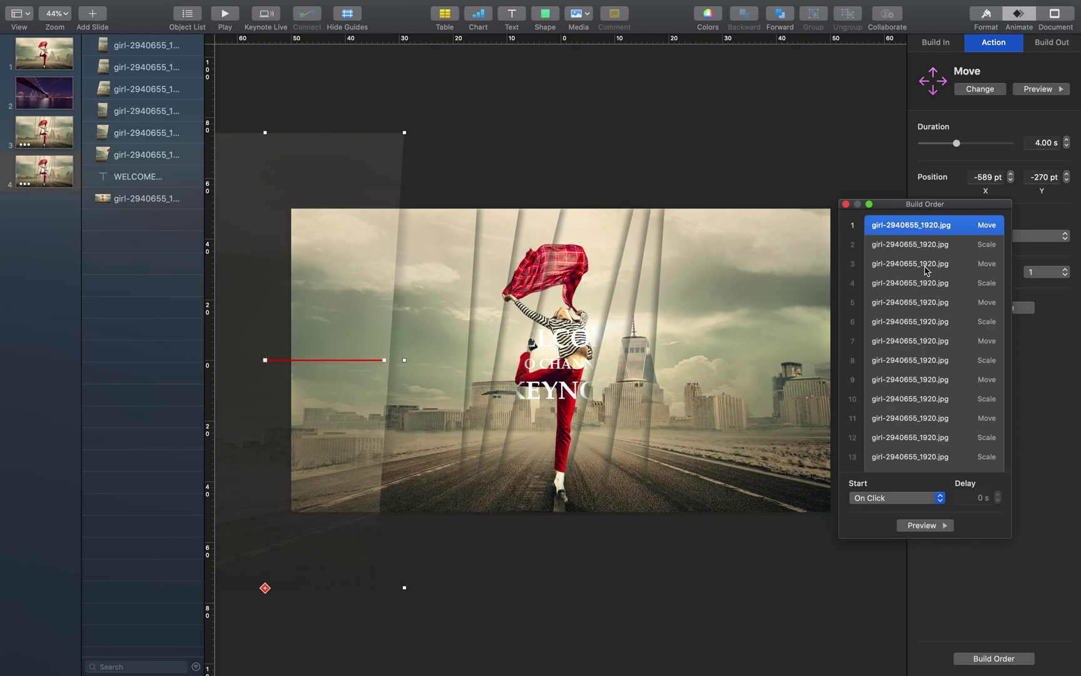
pyautogui.keyDown('shift'); pyautogui.click(937, 463); pyautogui.keyUp('shift')
pyautogui.scroll(-1, 932, 457)
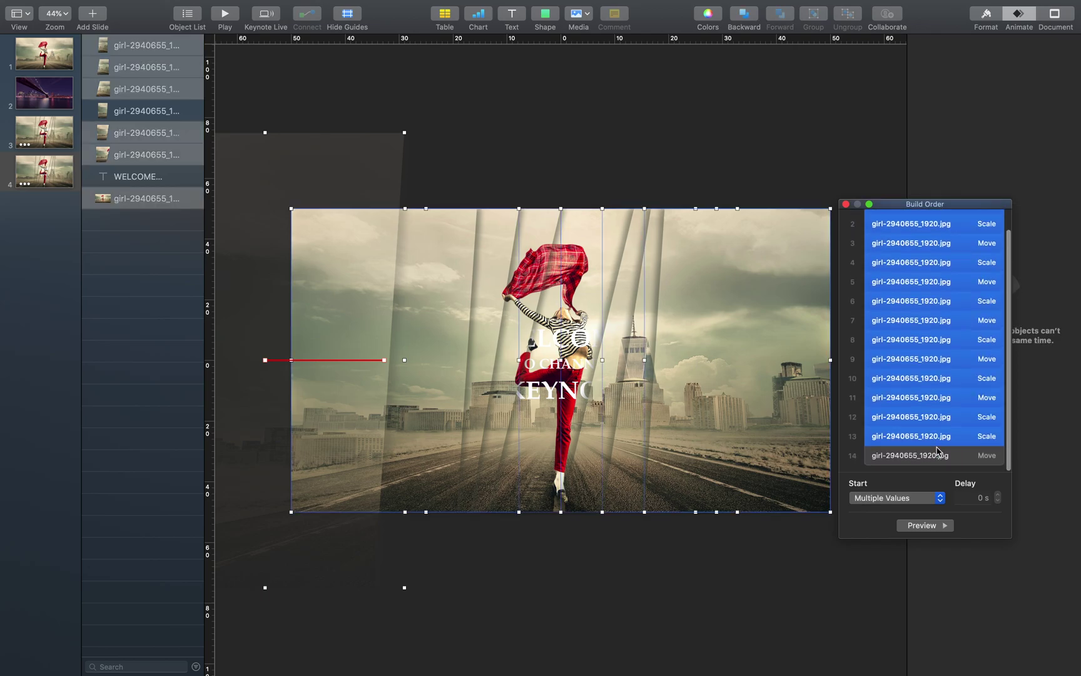
pyautogui.keyDown('shift'); pyautogui.click(934, 460); pyautogui.keyUp('shift')
pyautogui.press('Delete')
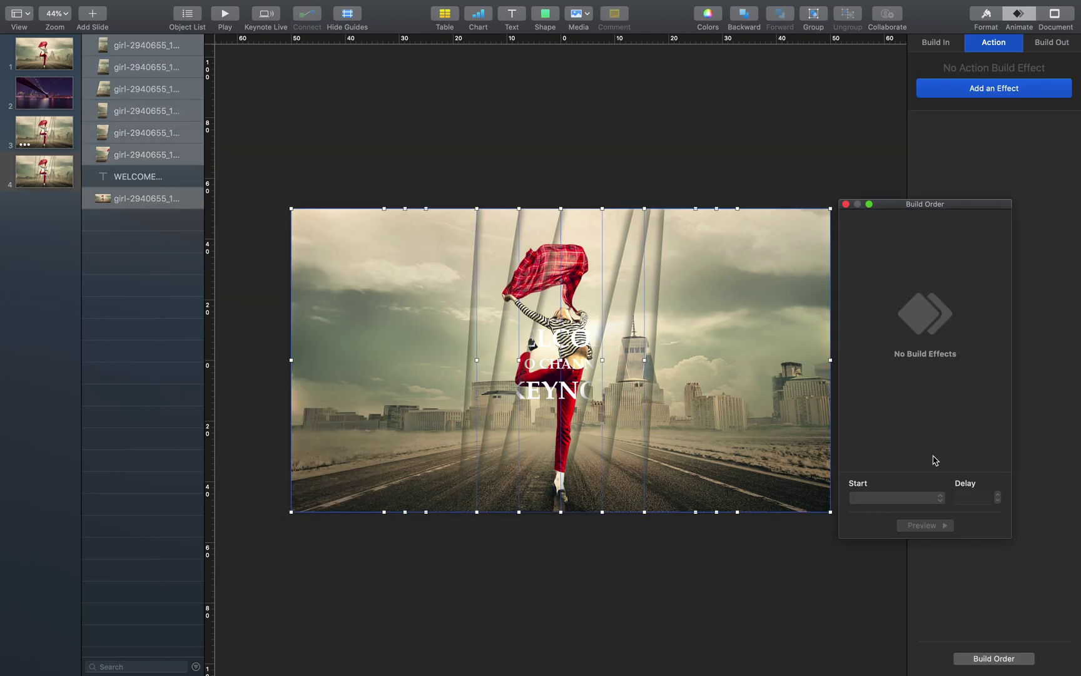
pyautogui.click(846, 204)
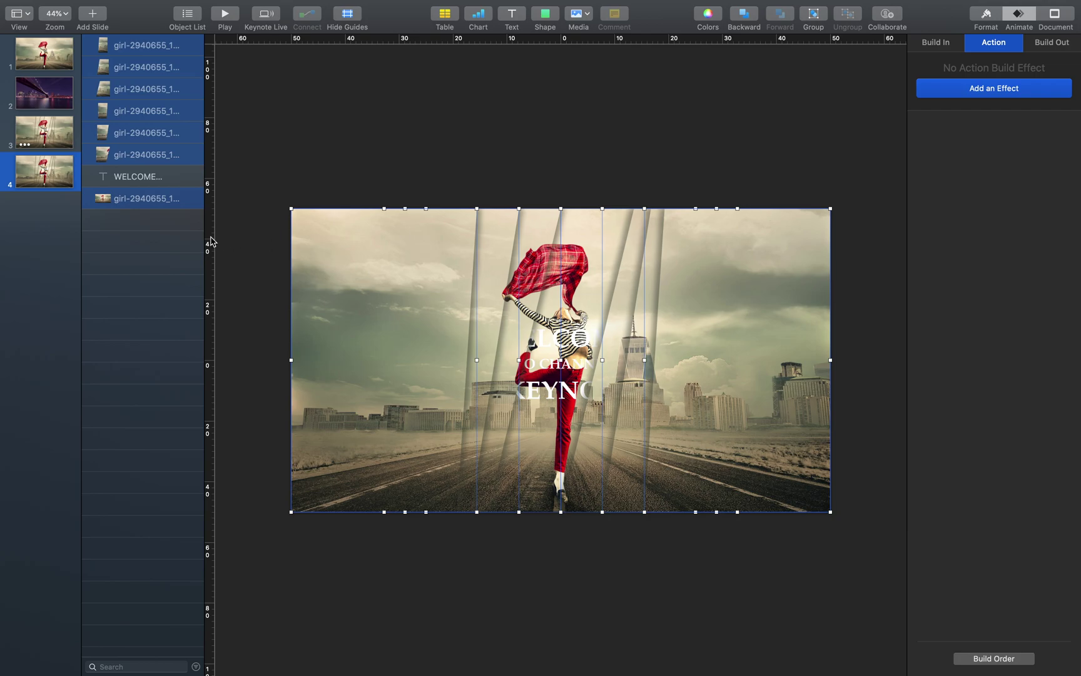
# - Add a Magic Move transition to slide 3 with a 3 s duration and an automatic start, and play the slide
pyautogui.click(45, 142)
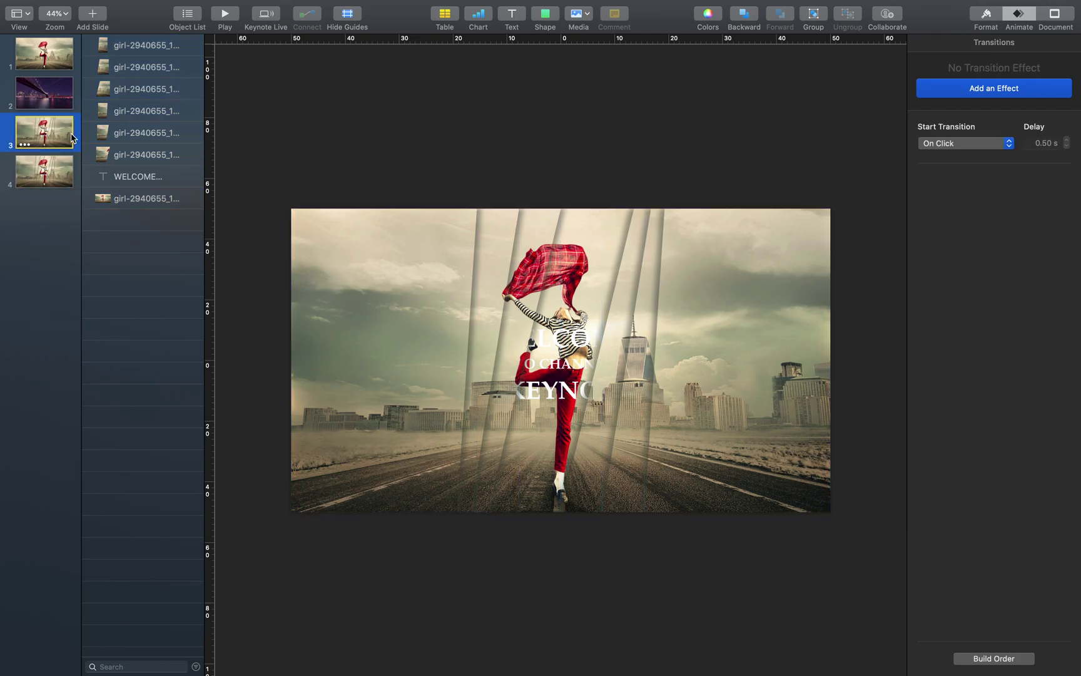
pyautogui.click(987, 95)
pyautogui.click(991, 154)
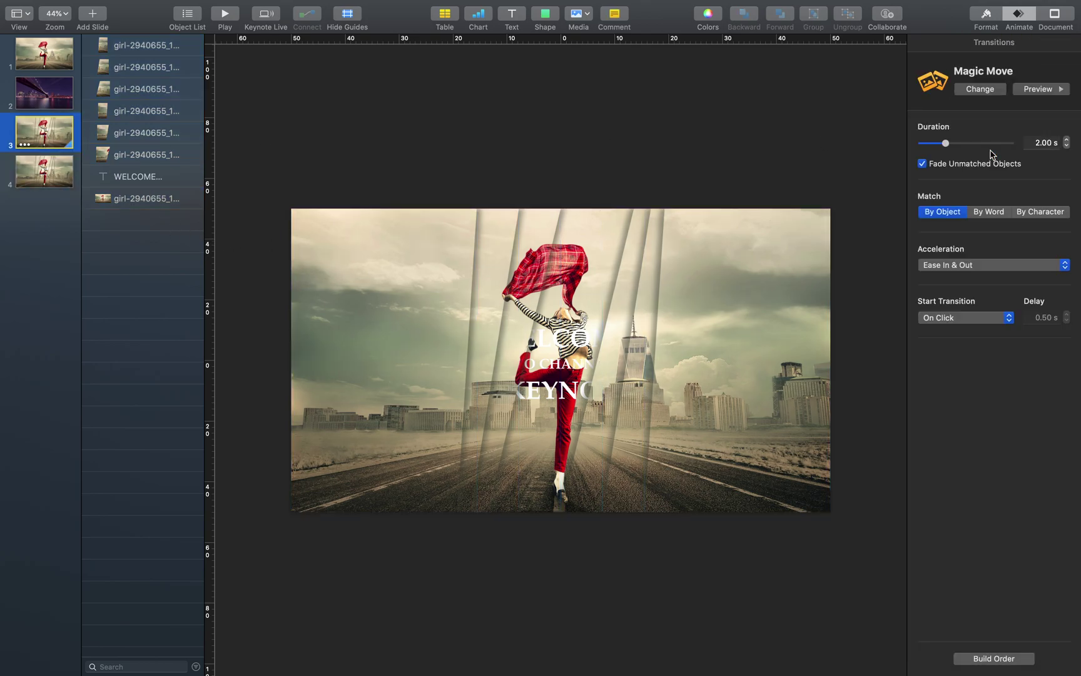
pyautogui.click(1044, 143)
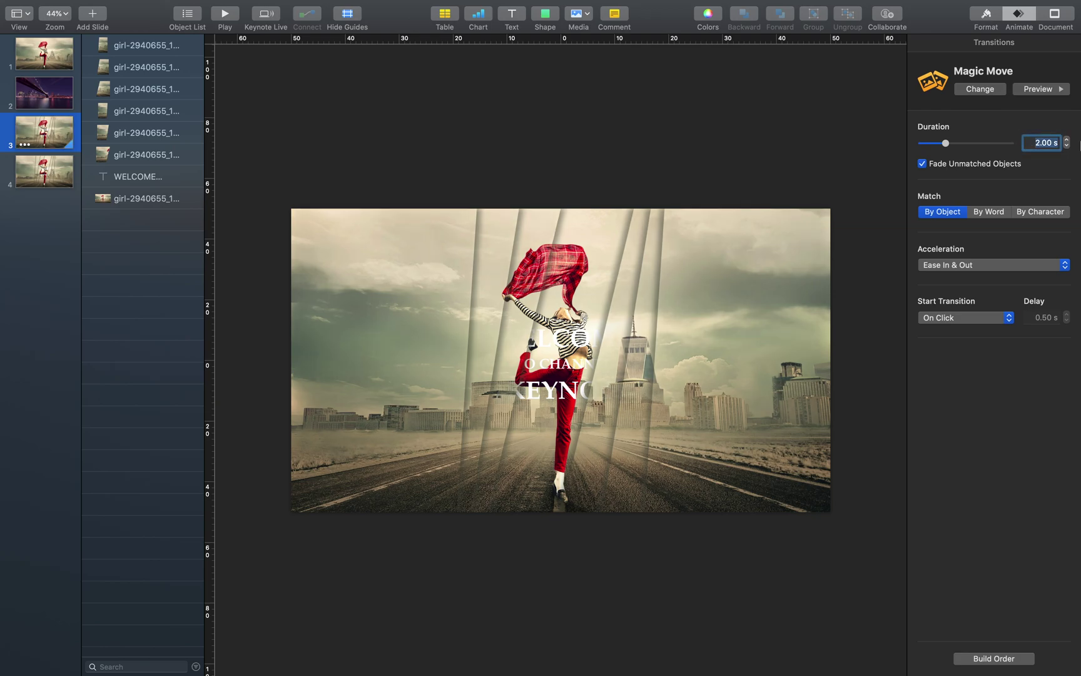
pyautogui.write('3')
pyautogui.press('Return')
pyautogui.click(985, 323)
pyautogui.click(984, 330)
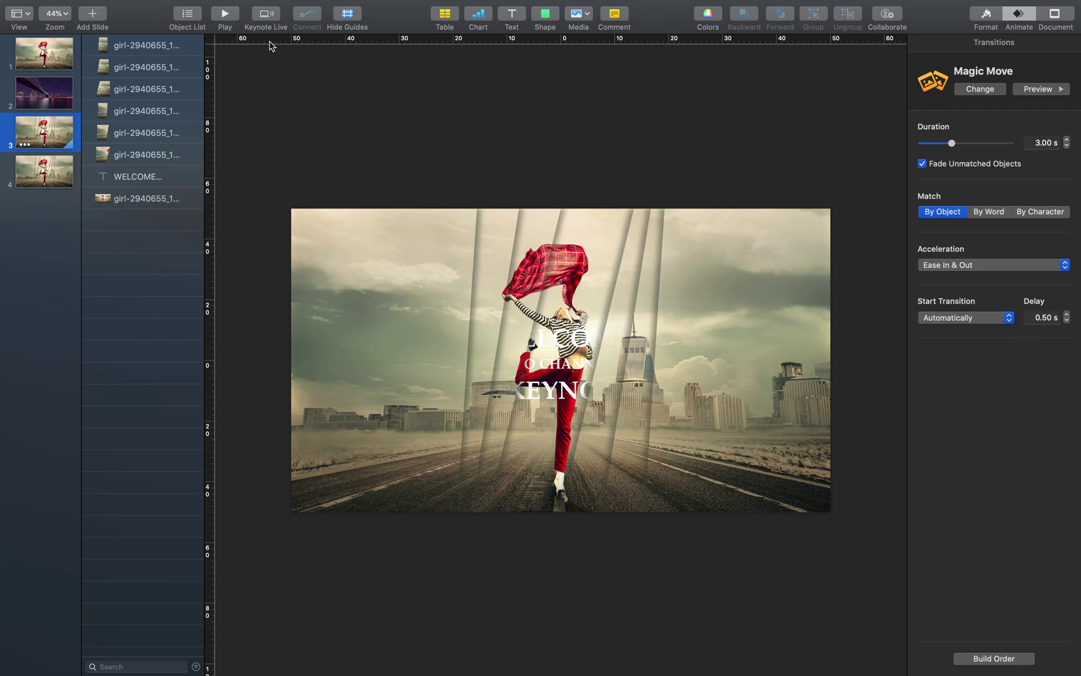
pyautogui.click(229, 18)
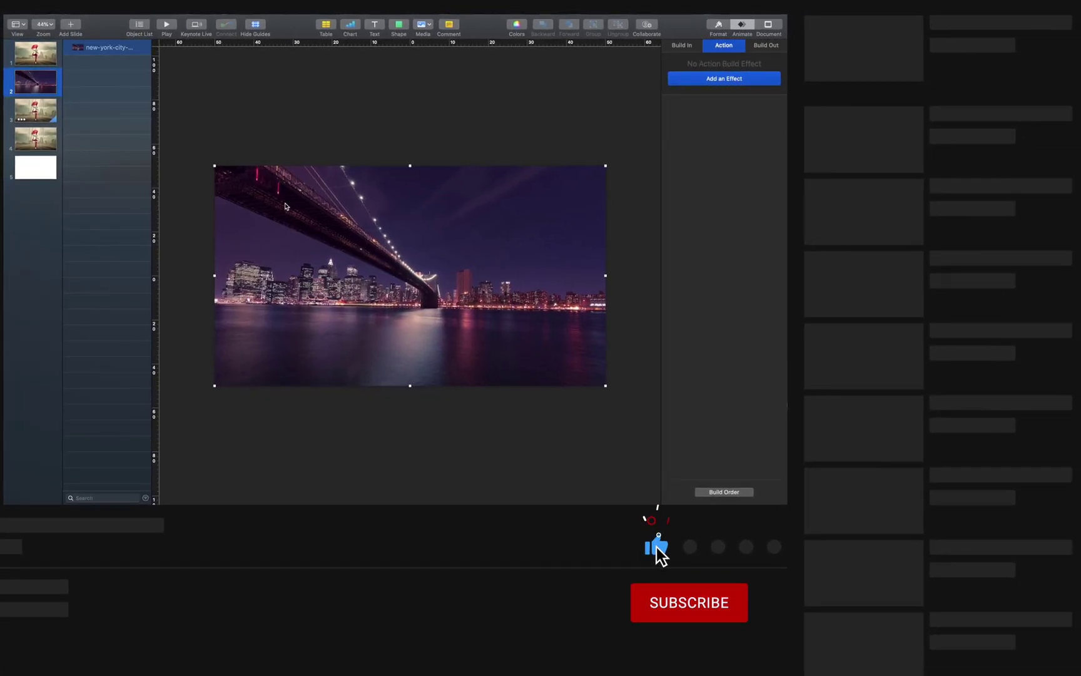
# - Paste the night bridge photo onto blank slide 5 and add a 1920 × 464 pt right triangle across its lower edge
pyautogui.click(36, 167)
pyautogui.press('super+v')
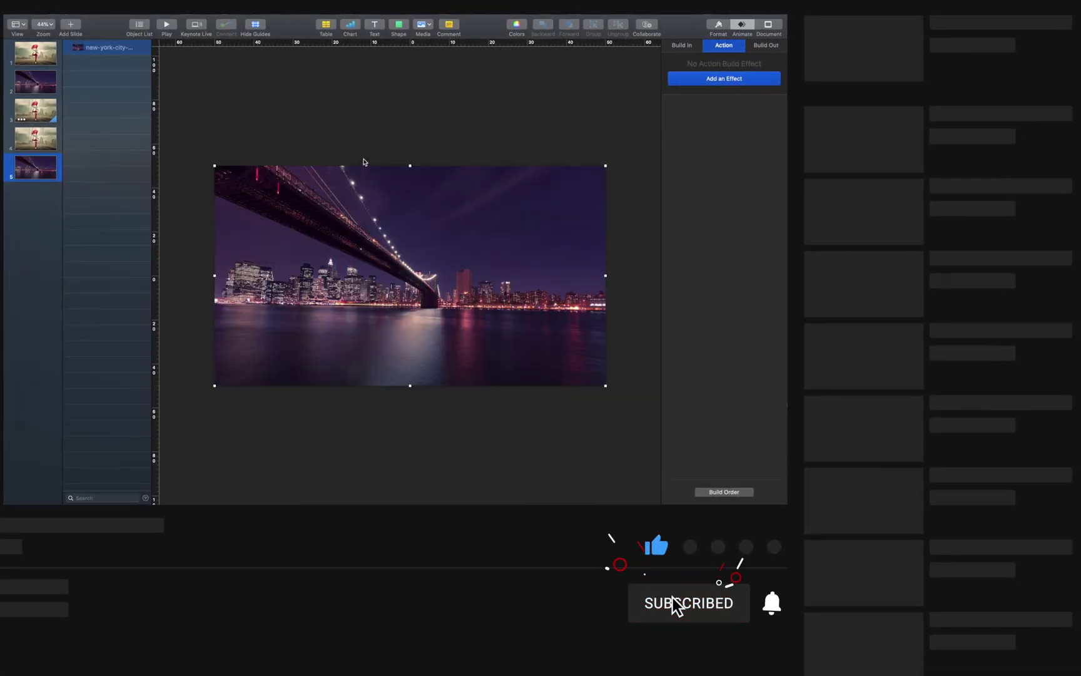
pyautogui.click(398, 25)
pyautogui.click(436, 131)
pyautogui.moveTo(411, 279); pyautogui.dragTo(610, 361)
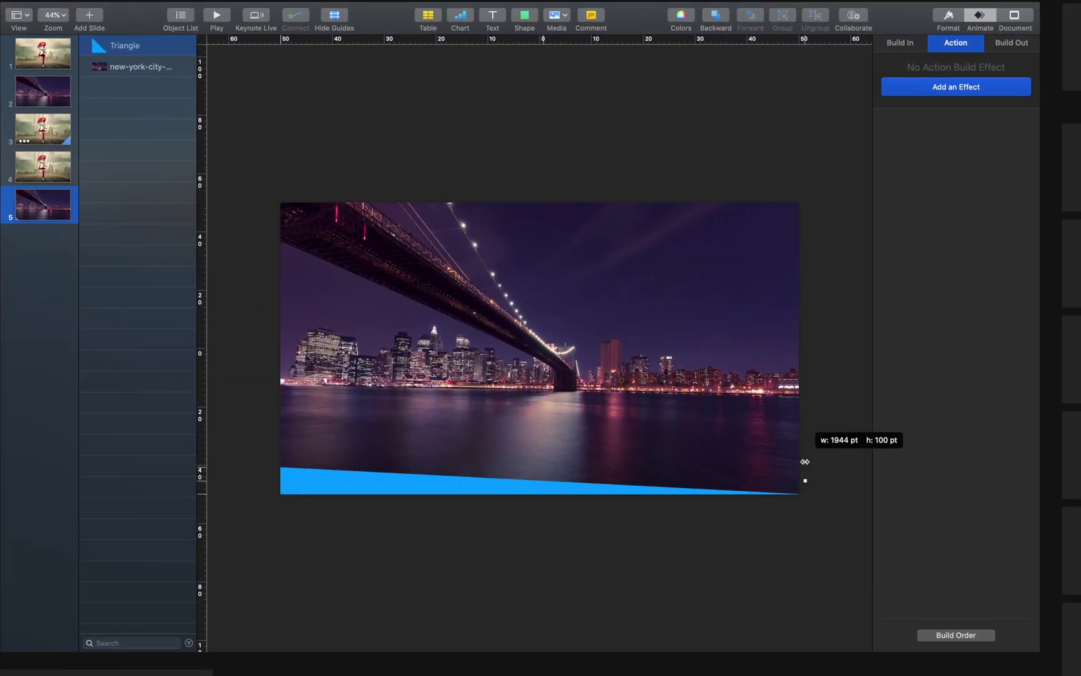
pyautogui.moveTo(538, 466); pyautogui.dragTo(538, 368)
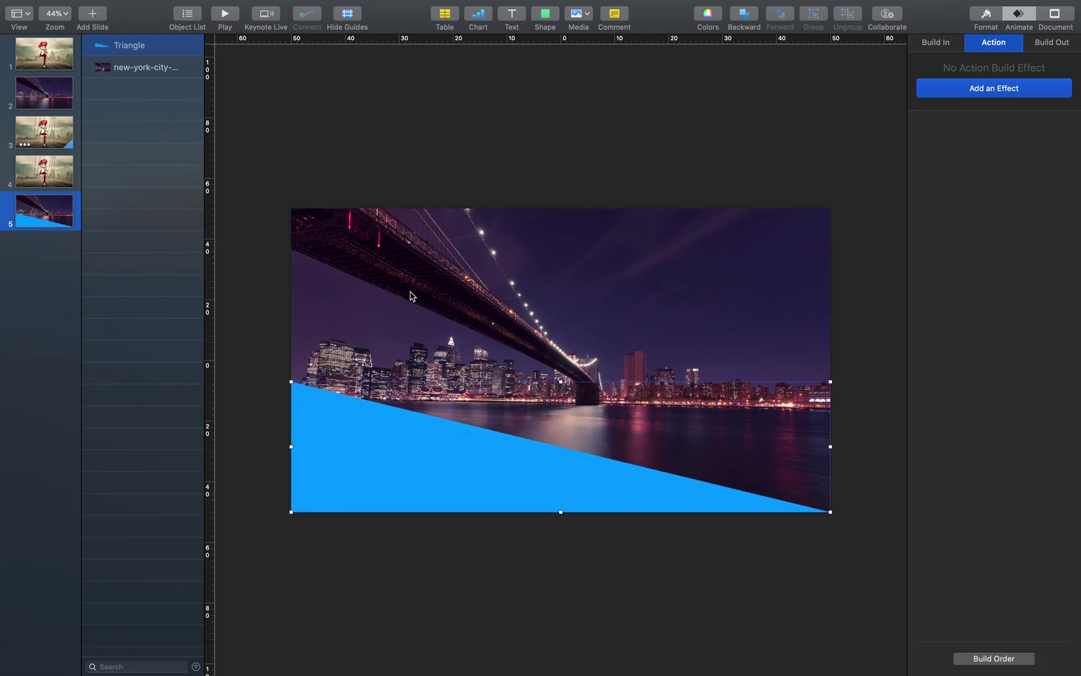
# - Add a horizontal guide at y 0 pt and place a horizontally mirrored copy of the triangle over the original
pyautogui.moveTo(577, 39); pyautogui.dragTo(581, 354)
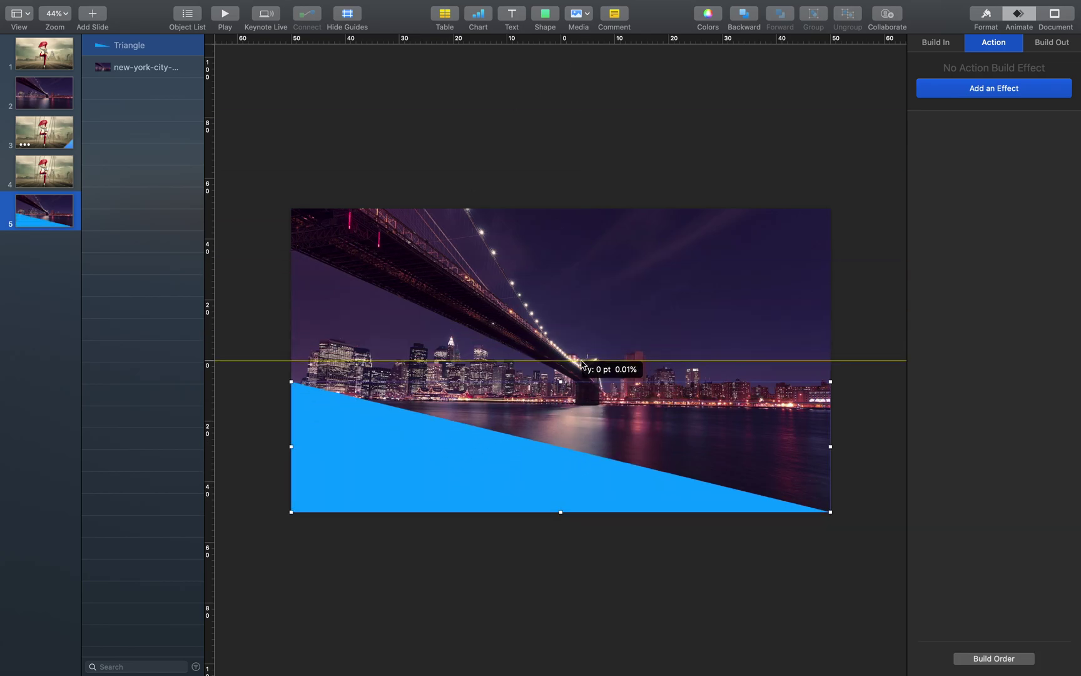
pyautogui.moveTo(401, 468); pyautogui.dragTo(519, 432)
pyautogui.click(982, 28)
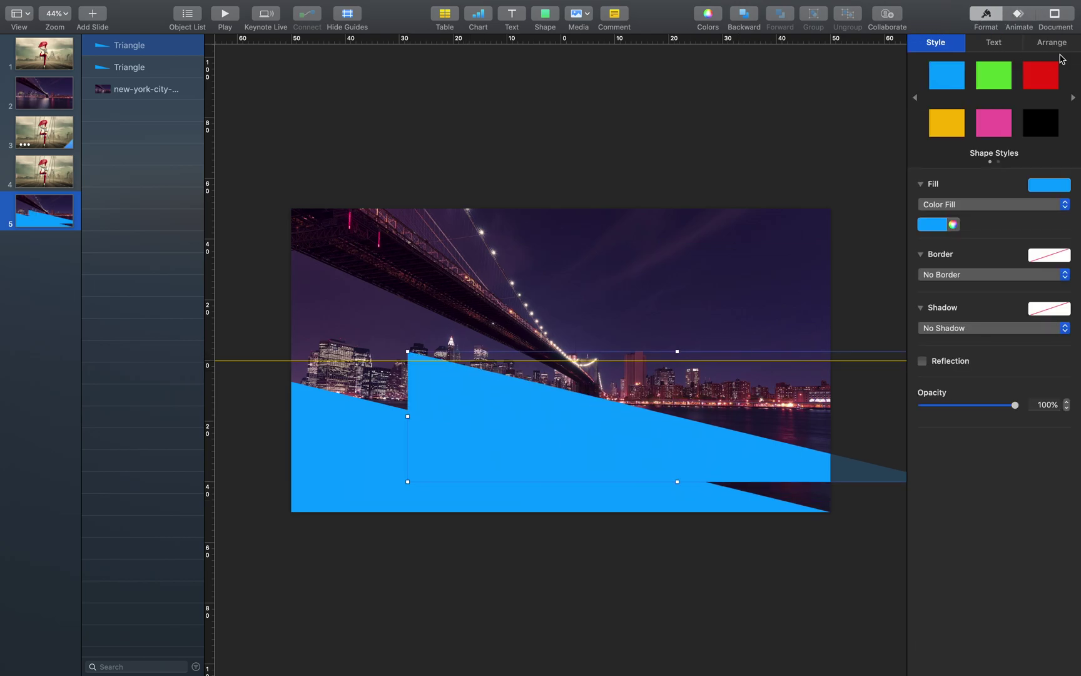
pyautogui.click(1058, 42)
pyautogui.click(1032, 258)
pyautogui.moveTo(804, 435); pyautogui.dragTo(735, 451)
# - Duplicate both triangles as a group rotated 180° at X 0 pt, Y 0 pt along the slide's upper edge, and ungroup the copies
pyautogui.keyDown('shift'); pyautogui.click(429, 448); pyautogui.keyUp('shift')
pyautogui.moveTo(429, 448); pyautogui.dragTo(451, 269)
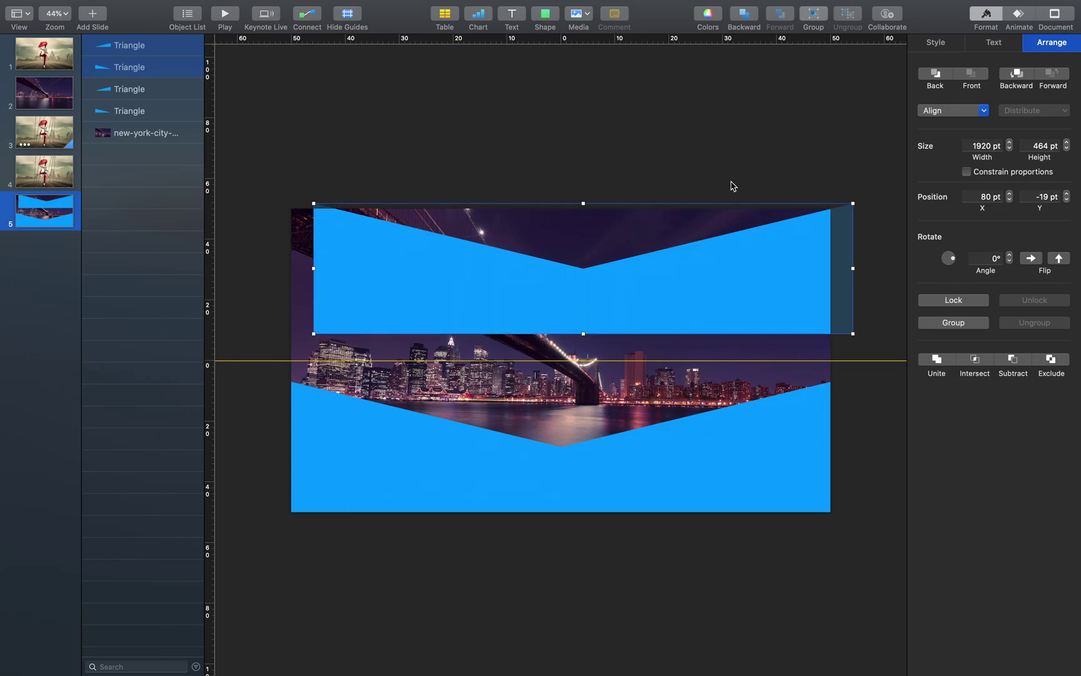
pyautogui.click(812, 15)
pyautogui.click(1057, 259)
pyautogui.moveTo(744, 256); pyautogui.dragTo(721, 261)
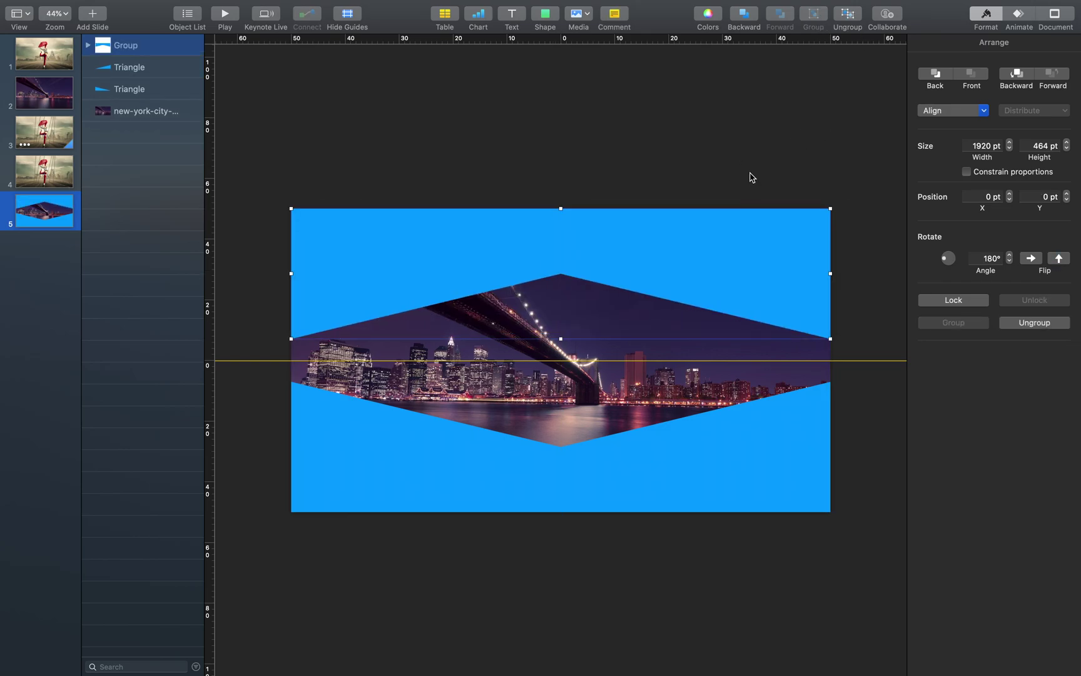
pyautogui.click(849, 17)
pyautogui.click(713, 433)
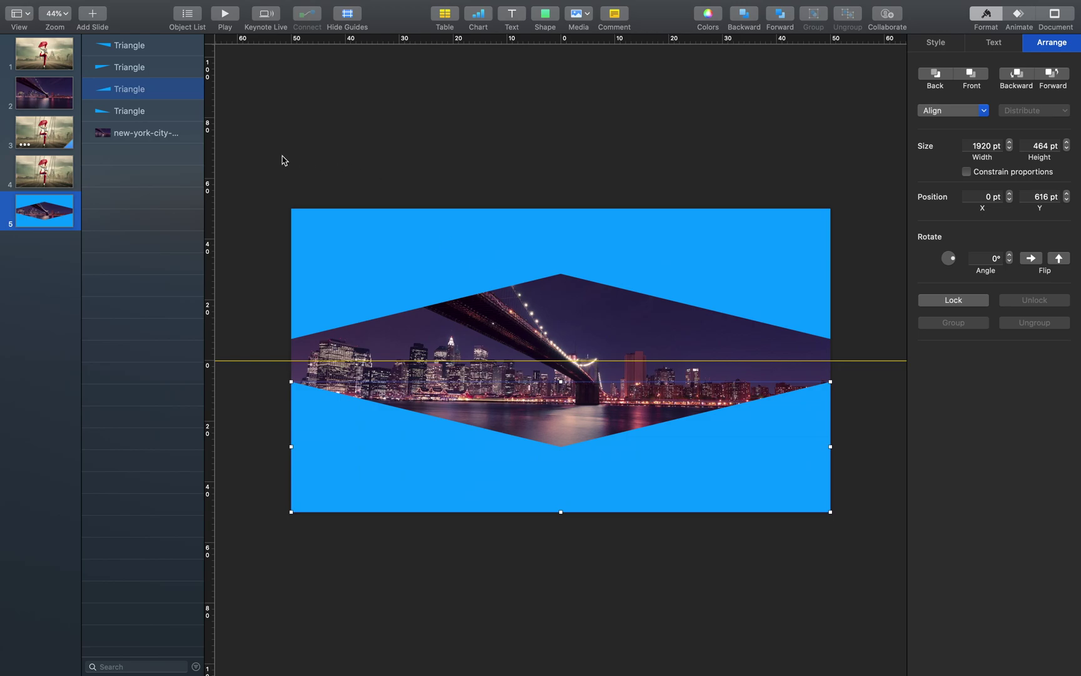
pyautogui.moveTo(273, 166); pyautogui.dragTo(817, 288)
pyautogui.moveTo(860, 544); pyautogui.dragTo(497, 479)
pyautogui.click(619, 562)
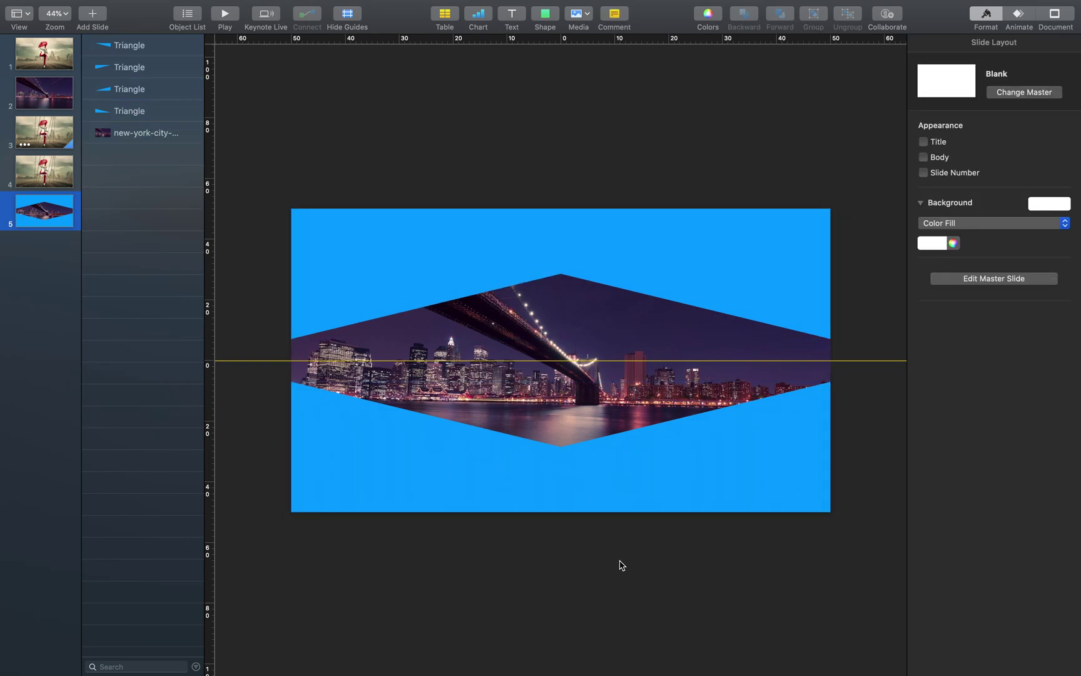
# - Paste four copies of the bridge photo exactly over the original, beneath the triangles
pyautogui.click(303, 222)
pyautogui.click(139, 132)
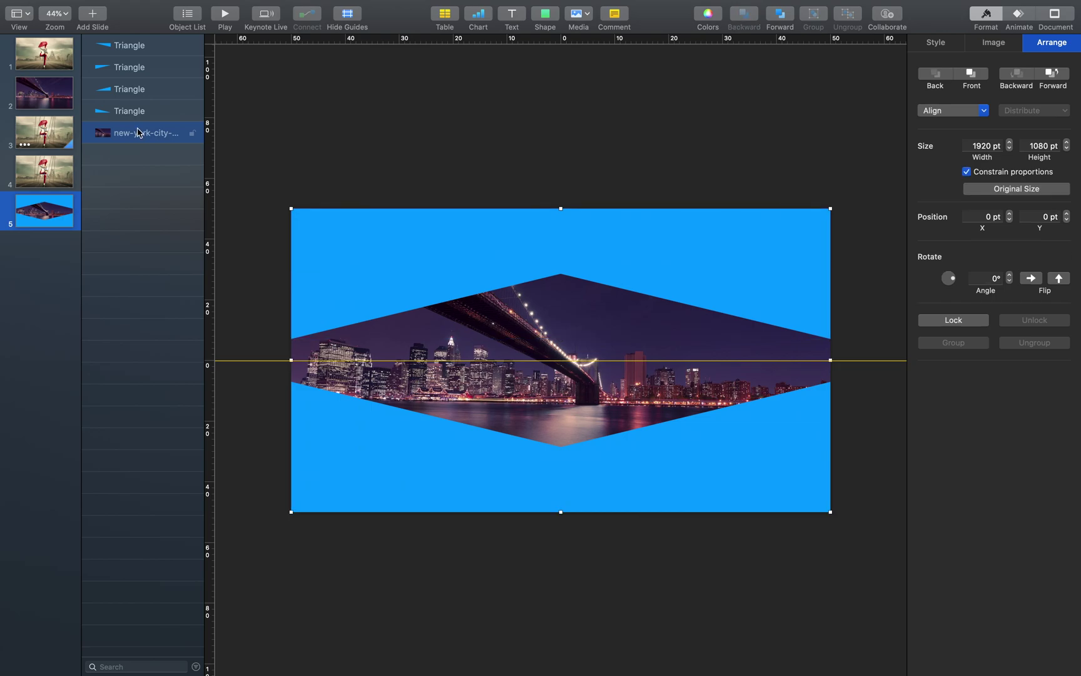
pyautogui.press('super+c')
pyautogui.press('super+v')
pyautogui.press('super+v')
pyautogui.press('super+v')
pyautogui.press('super+v')
# - Mask the topmost bridge photo copy with the lower-left triangle
pyautogui.click(141, 110)
pyautogui.keyDown('shift'); pyautogui.click(140, 47); pyautogui.keyUp('shift')
pyautogui.moveTo(140, 47); pyautogui.dragTo(141, 243)
pyautogui.click(148, 130)
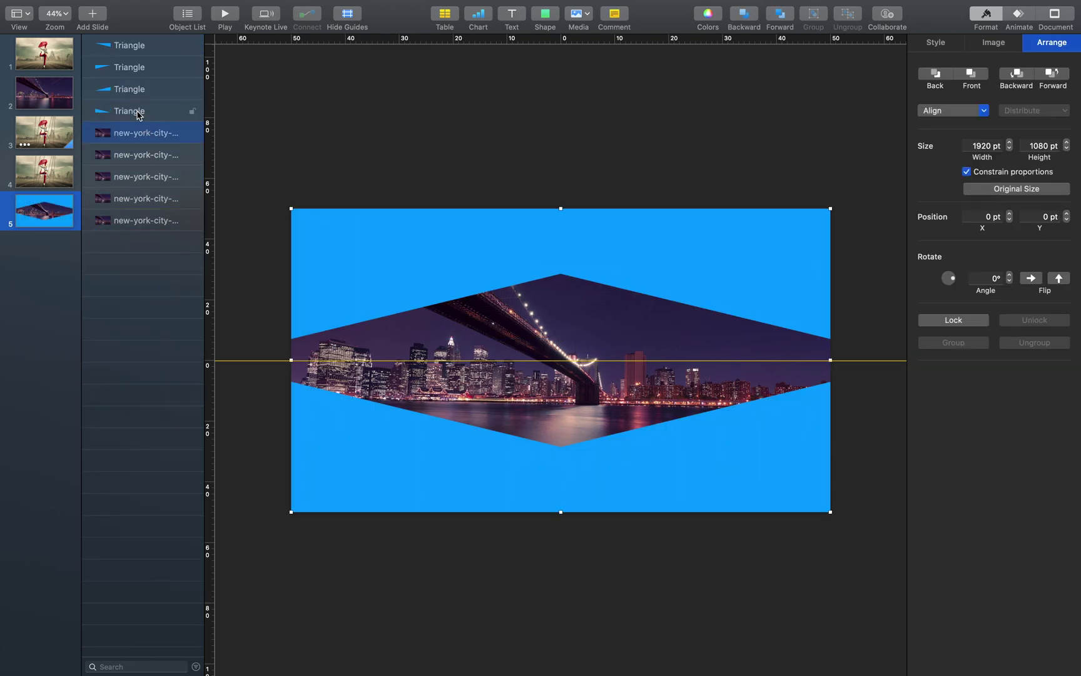
pyautogui.keyDown('shift'); pyautogui.click(358, 442); pyautogui.keyUp('shift')
pyautogui.press('shift+super+m')
pyautogui.click(626, 533)
pyautogui.click(600, 324)
pyautogui.click(595, 463)
# - Mask two more bridge photo copies, one with the lower-right triangle and one with the upper-left triangle
pyautogui.keyDown('super'); pyautogui.click(145, 133); pyautogui.keyUp('super')
pyautogui.press('shift+super+m')
pyautogui.click(550, 309)
pyautogui.click(141, 67)
pyautogui.keyDown('super'); pyautogui.click(145, 134); pyautogui.keyUp('super')
pyautogui.press('shift+super+m')
pyautogui.click(630, 367)
# - Mask the last bridge photo copy with the upper-right triangle and remove the horizontal guide from the slide
pyautogui.click(143, 134)
pyautogui.keyDown('super'); pyautogui.click(145, 50); pyautogui.keyUp('super')
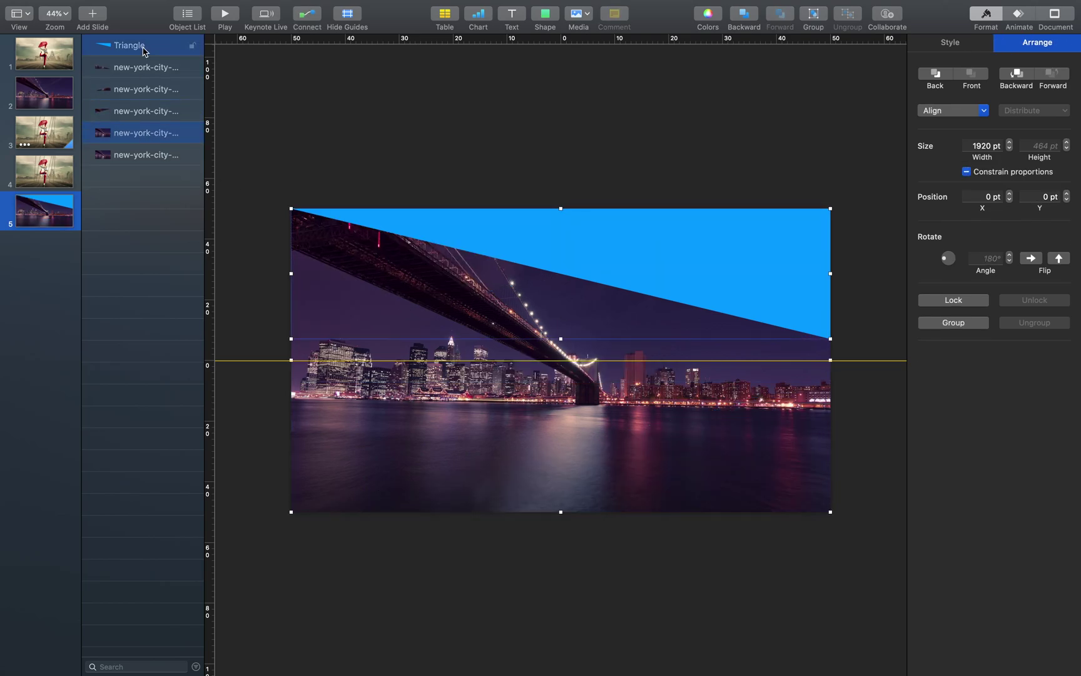
pyautogui.press('shift+super+m')
pyautogui.click(624, 369)
pyautogui.click(603, 553)
pyautogui.moveTo(774, 361); pyautogui.dragTo(776, 510)
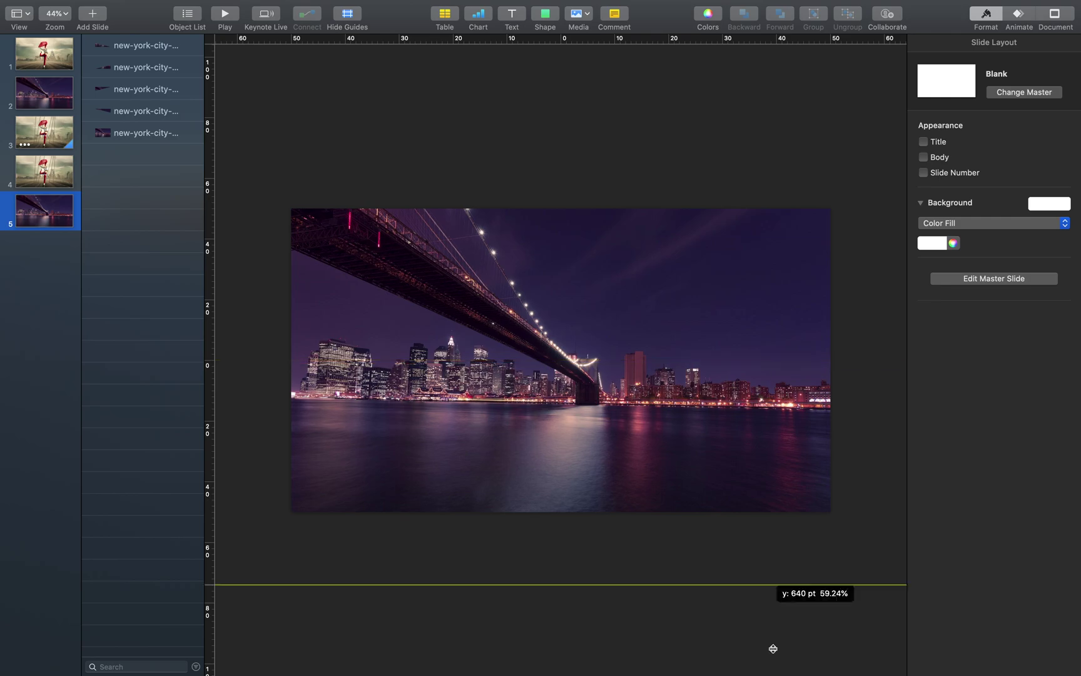
# - Apply a drop shadow with 19 pt blur, 16 pt offset, 50% opacity and 90° angle to the four masked images
pyautogui.click(129, 110)
pyautogui.keyDown('shift'); pyautogui.click(130, 45); pyautogui.keyUp('shift')
pyautogui.click(938, 44)
pyautogui.click(951, 257)
pyautogui.click(960, 270)
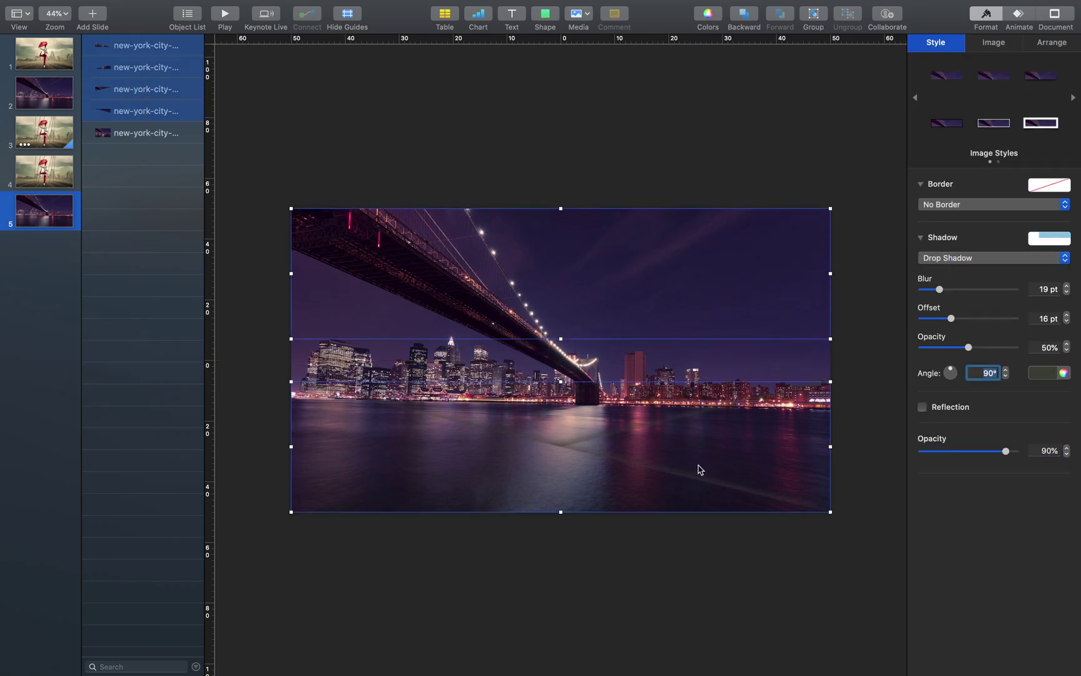
# - Set the two upper masked images' shadow angle to 270° and their shadow colour to purple
pyautogui.click(331, 247)
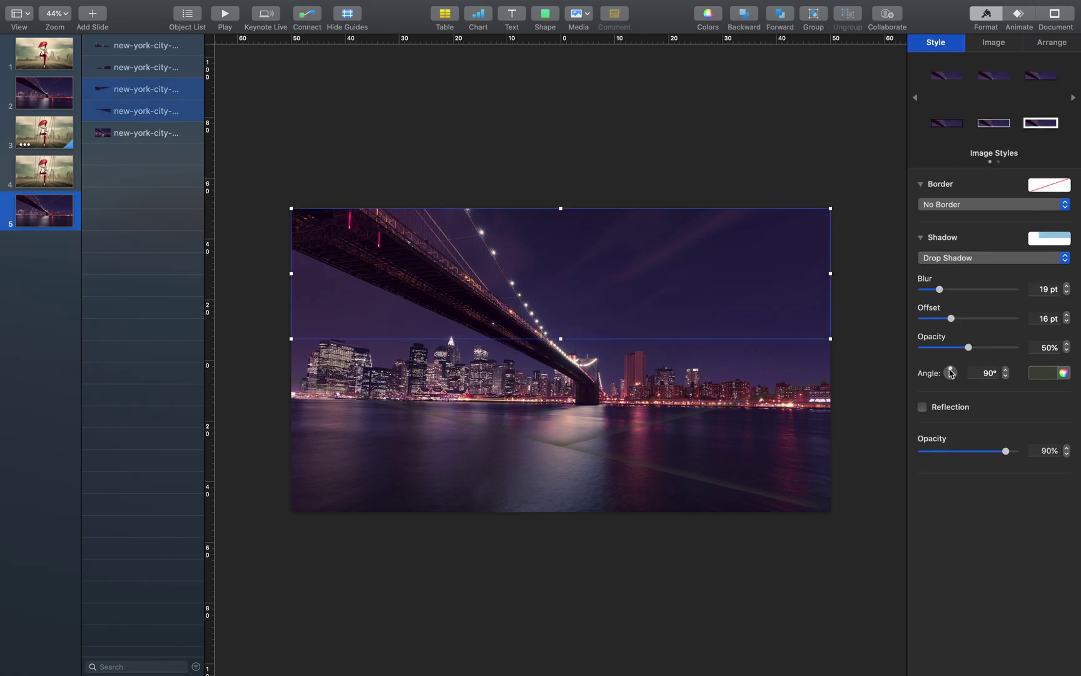
pyautogui.click(1064, 376)
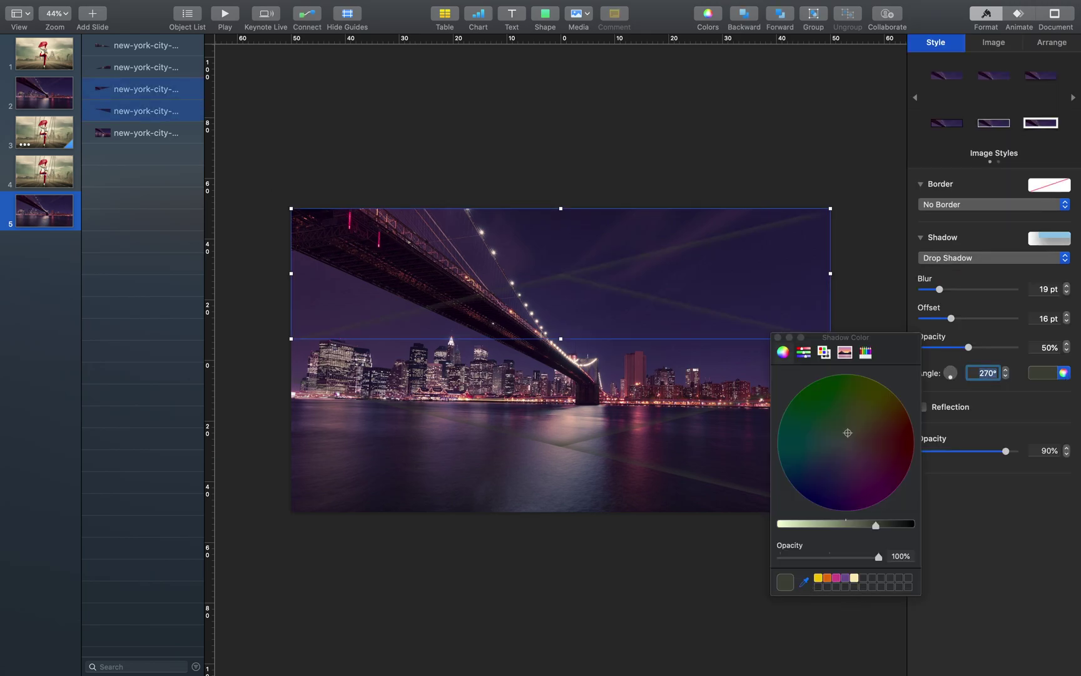
pyautogui.moveTo(874, 528)
pyautogui.mouseDown()
pyautogui.moveTo(823, 525)
pyautogui.moveTo(859, 528)
pyautogui.mouseUp()
# - Set the shadow colour of the two lower masked images to dark purple
pyautogui.click(680, 437)
pyautogui.click(722, 454)
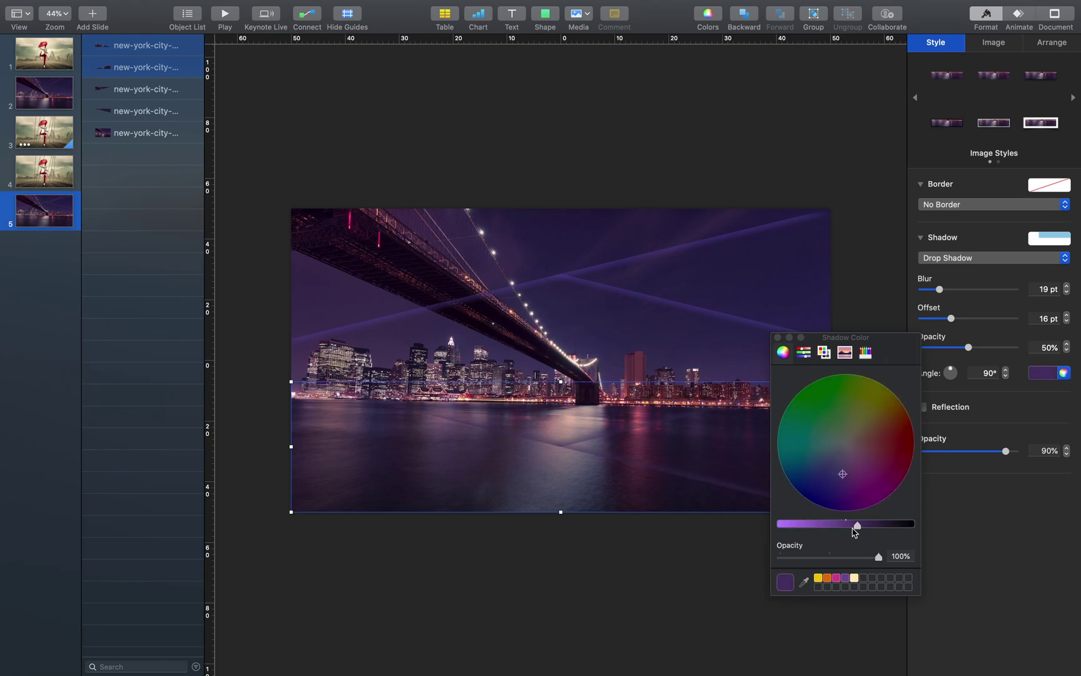
pyautogui.click(777, 338)
# - Bring the upper-right masked image to the front
pyautogui.rightClick(745, 434)
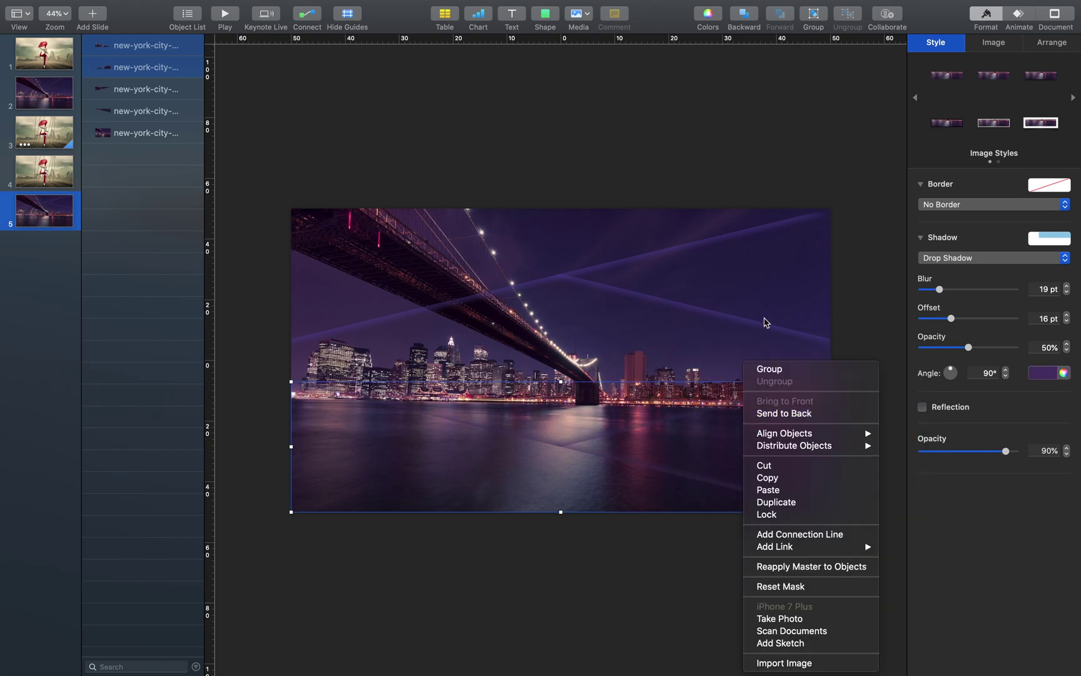
pyautogui.rightClick(772, 273)
pyautogui.click(805, 281)
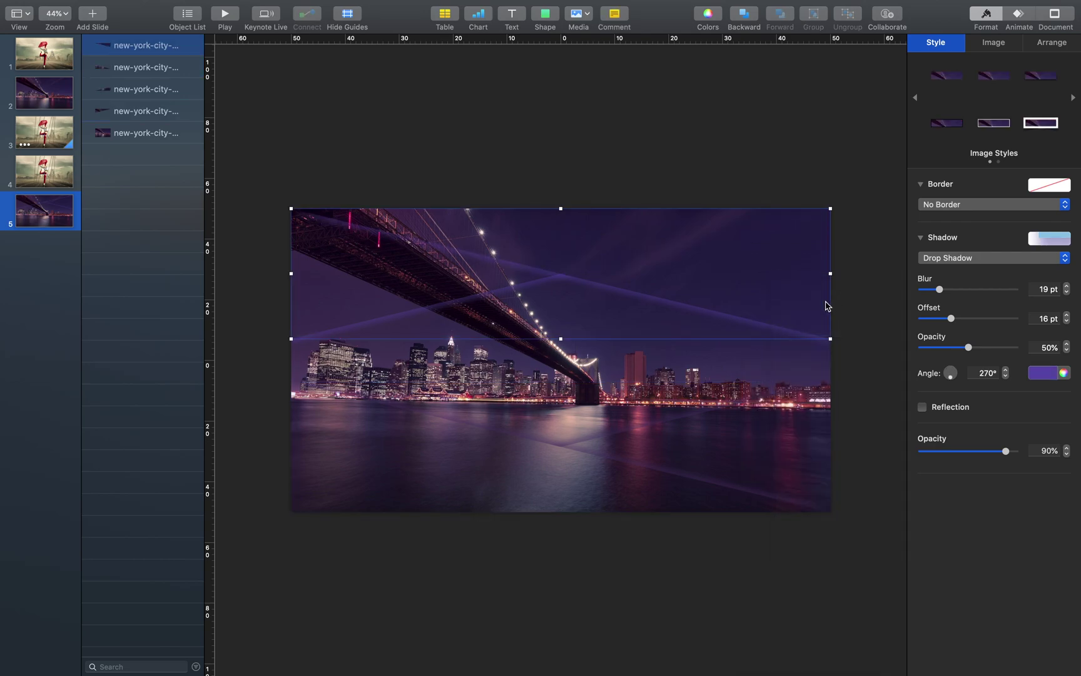
# - Set the two lower masked images' shadow blur to 29 pt and lighten their purple shadow colour
pyautogui.click(682, 460)
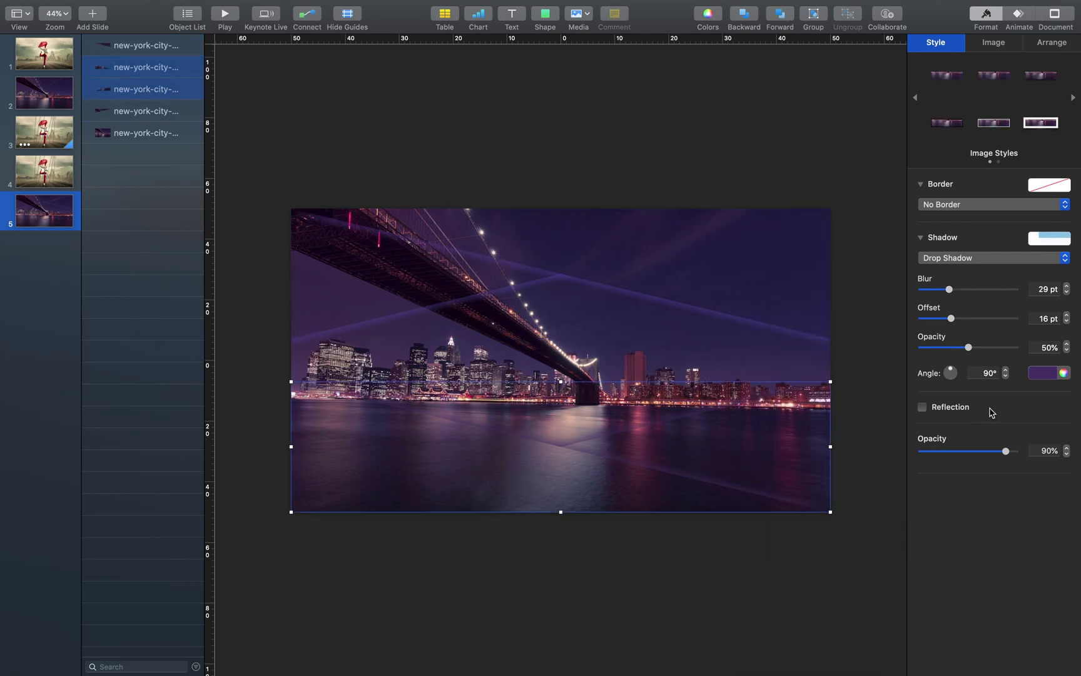
pyautogui.click(1064, 373)
pyautogui.moveTo(856, 525); pyautogui.dragTo(830, 527)
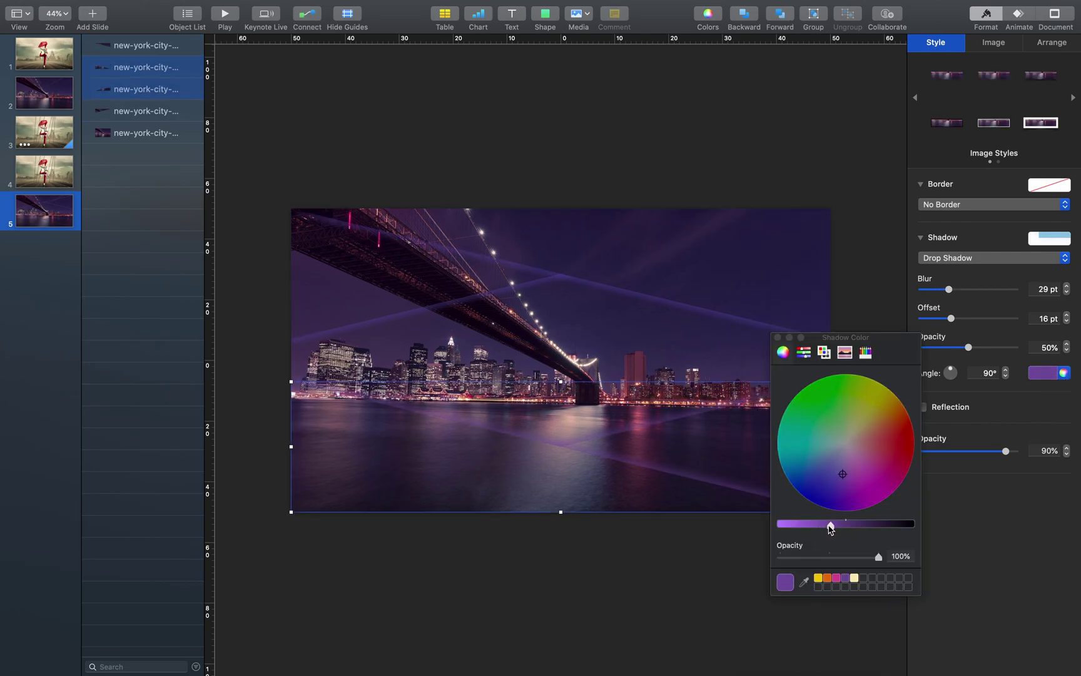
pyautogui.click(779, 339)
pyautogui.click(746, 578)
# - Copy the welcome title from slide 4 onto slide 5
pyautogui.click(69, 180)
pyautogui.click(535, 382)
pyautogui.press('super+c')
pyautogui.click(43, 213)
pyautogui.press('super+v')
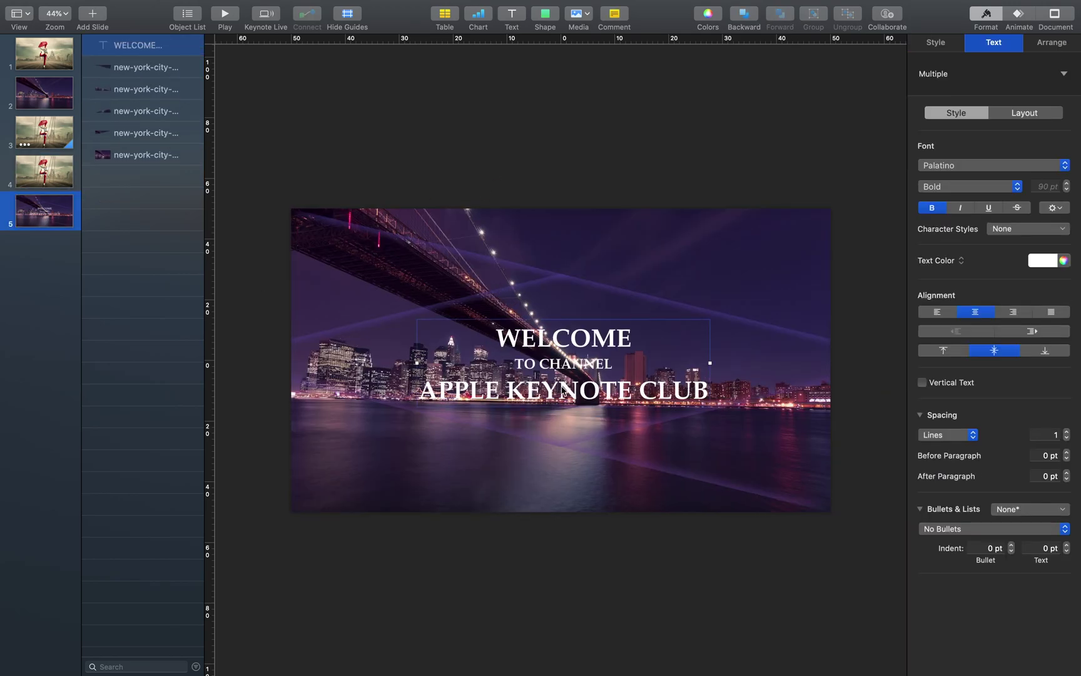
pyautogui.click(585, 236)
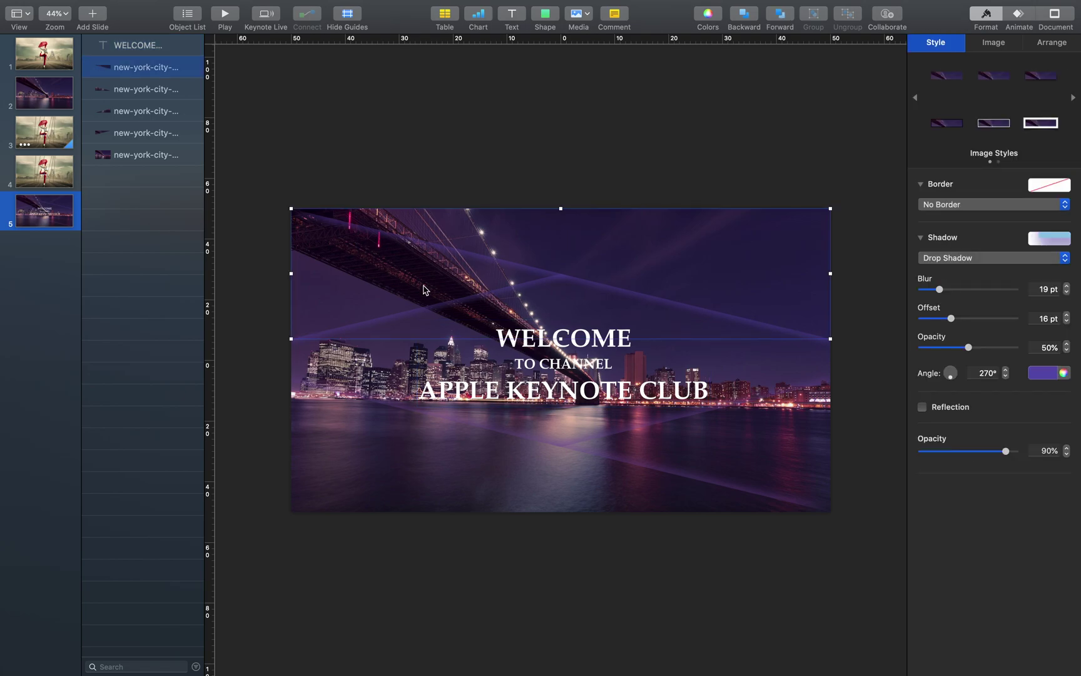
# - Add a Move action to the upper-right masked image that carries it straight up beyond the slide's top edge
pyautogui.click(1020, 17)
pyautogui.click(995, 88)
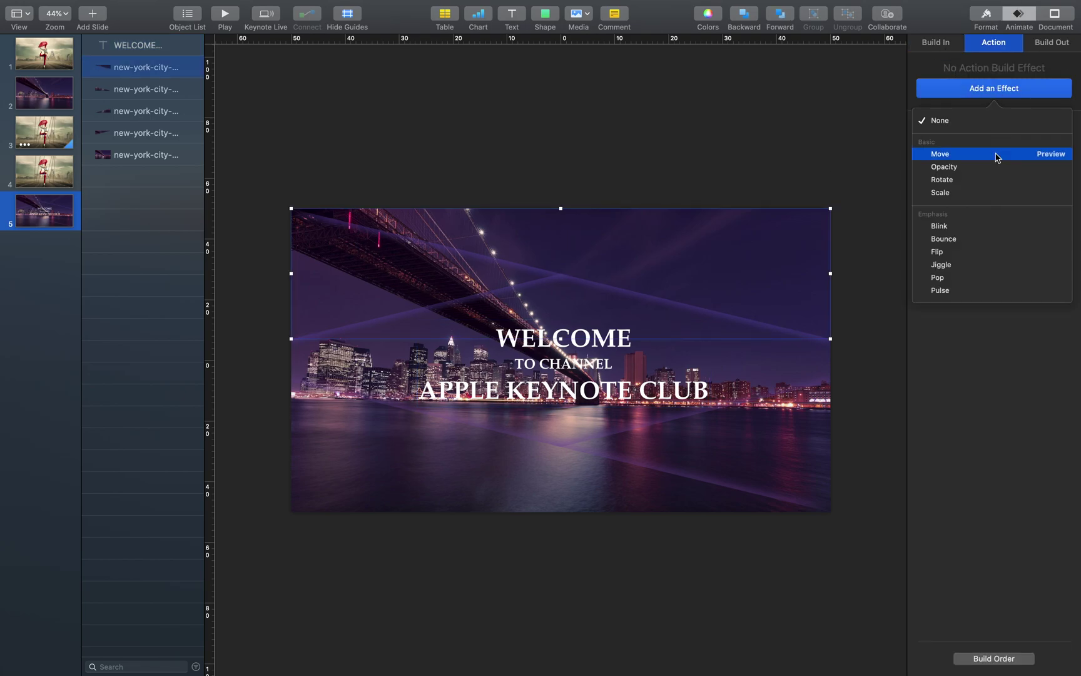
pyautogui.click(994, 157)
pyautogui.moveTo(613, 232); pyautogui.dragTo(612, 174)
# - Add a 150% Scale action to the same masked image and set its duration to 4 seconds
pyautogui.click(996, 309)
pyautogui.click(1019, 660)
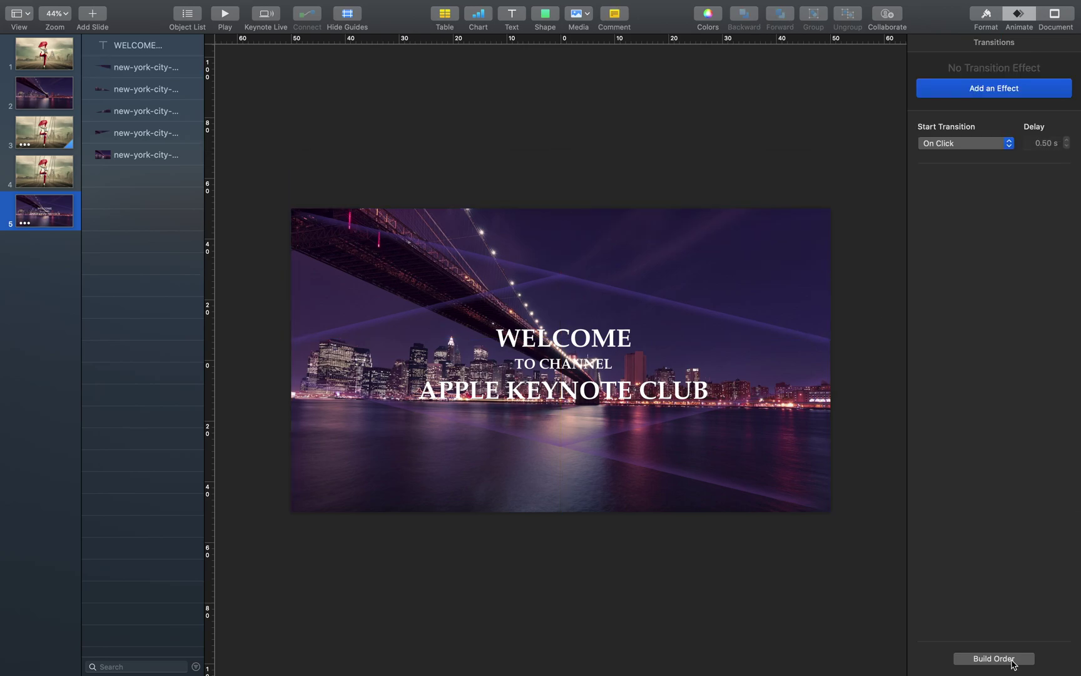
pyautogui.click(994, 307)
pyautogui.click(985, 384)
pyautogui.write('4')
pyautogui.press('Return')
# - Set the Scale action to start with Build 1 and preview the combined animation
pyautogui.click(789, 480)
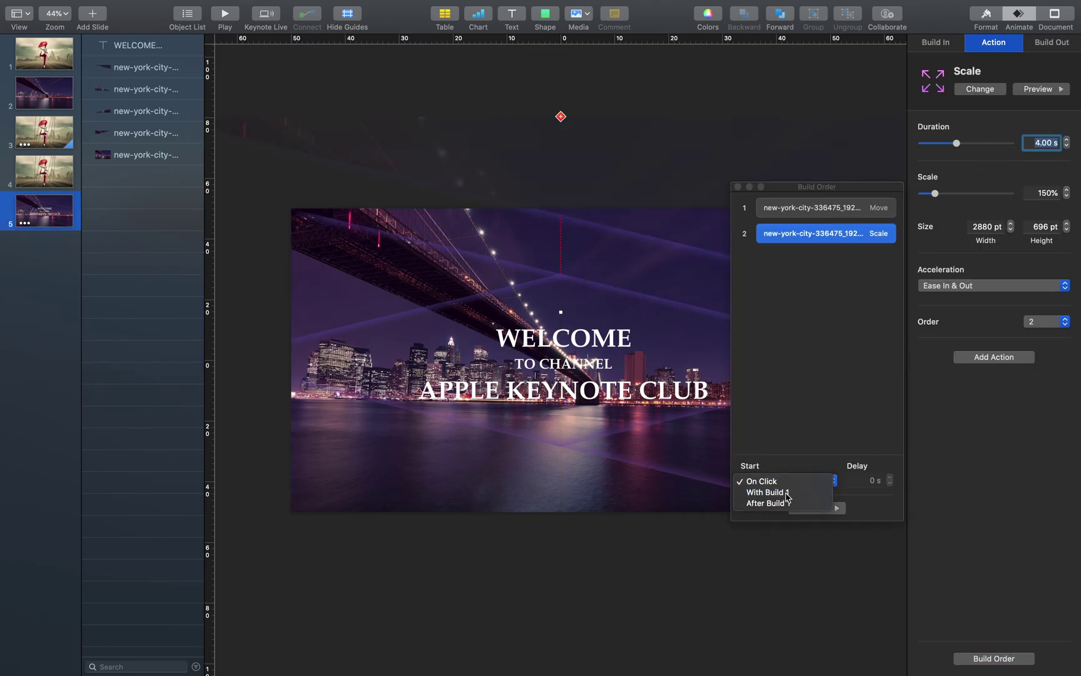
pyautogui.click(776, 490)
pyautogui.moveTo(816, 187); pyautogui.dragTo(942, 179)
pyautogui.click(939, 500)
pyautogui.click(701, 583)
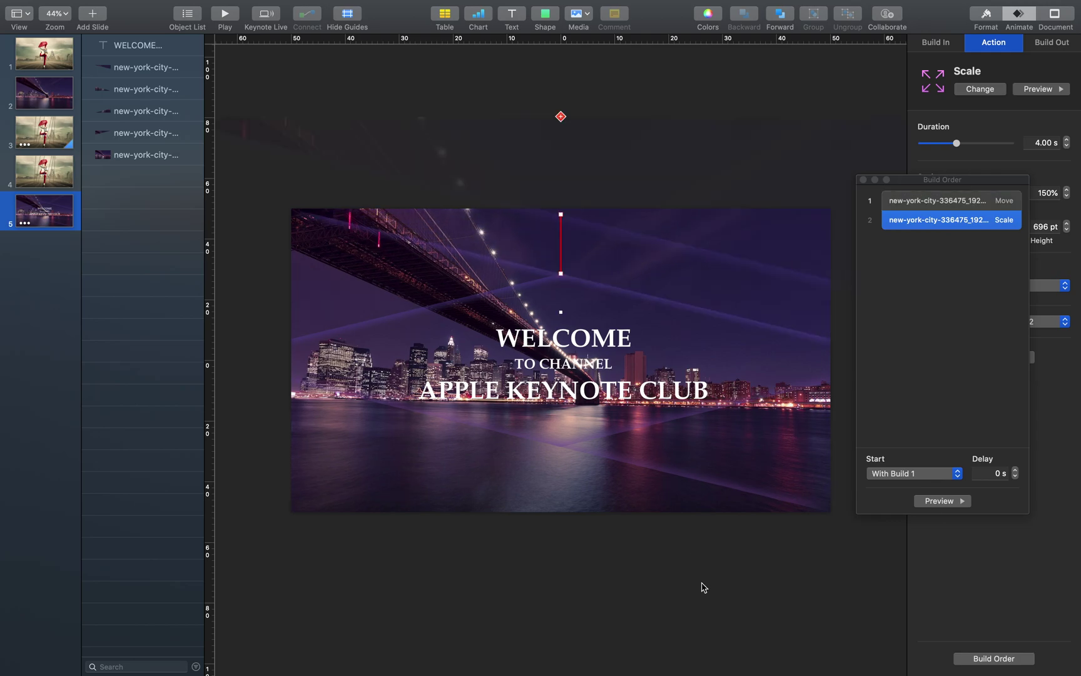
# - Copy the Move and Scale animation from the upper-right masked image onto the other three masked images
pyautogui.click(678, 248)
pyautogui.press('alt+super+c')
pyautogui.click(388, 296)
pyautogui.press('alt+super+v')
pyautogui.click(705, 438)
pyautogui.press('alt+super+v')
pyautogui.click(718, 534)
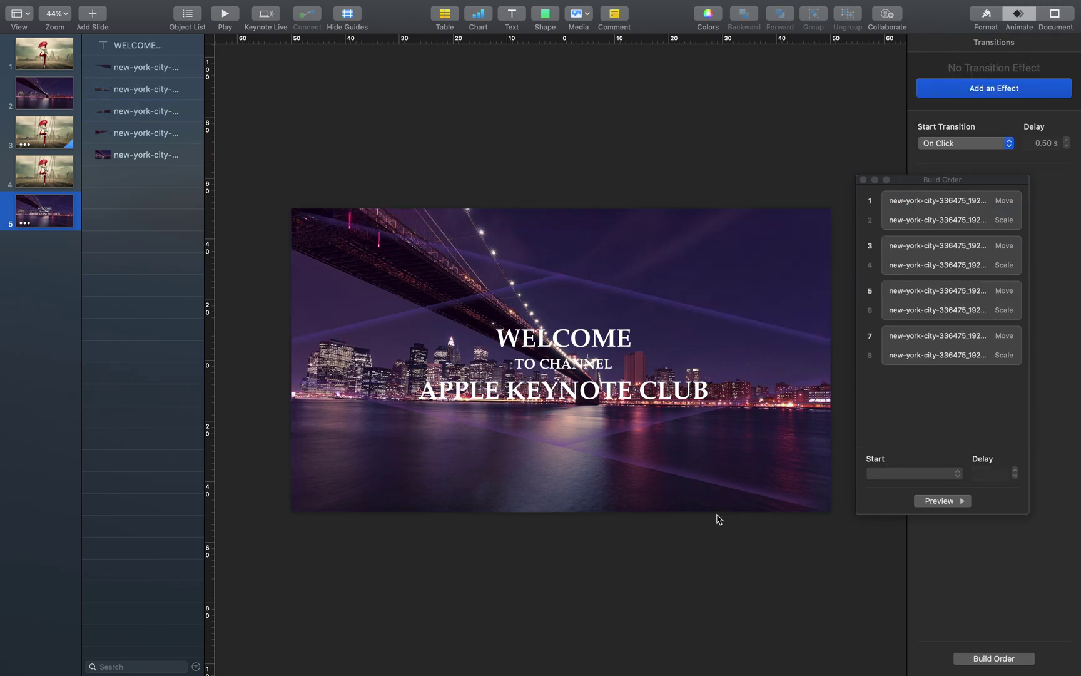
# - Adjust the copied Move destinations so the other upper image ends slightly lower and the two lower images travel downward
pyautogui.click(802, 421)
pyautogui.click(953, 268)
pyautogui.moveTo(621, 130); pyautogui.dragTo(617, 150)
pyautogui.click(943, 311)
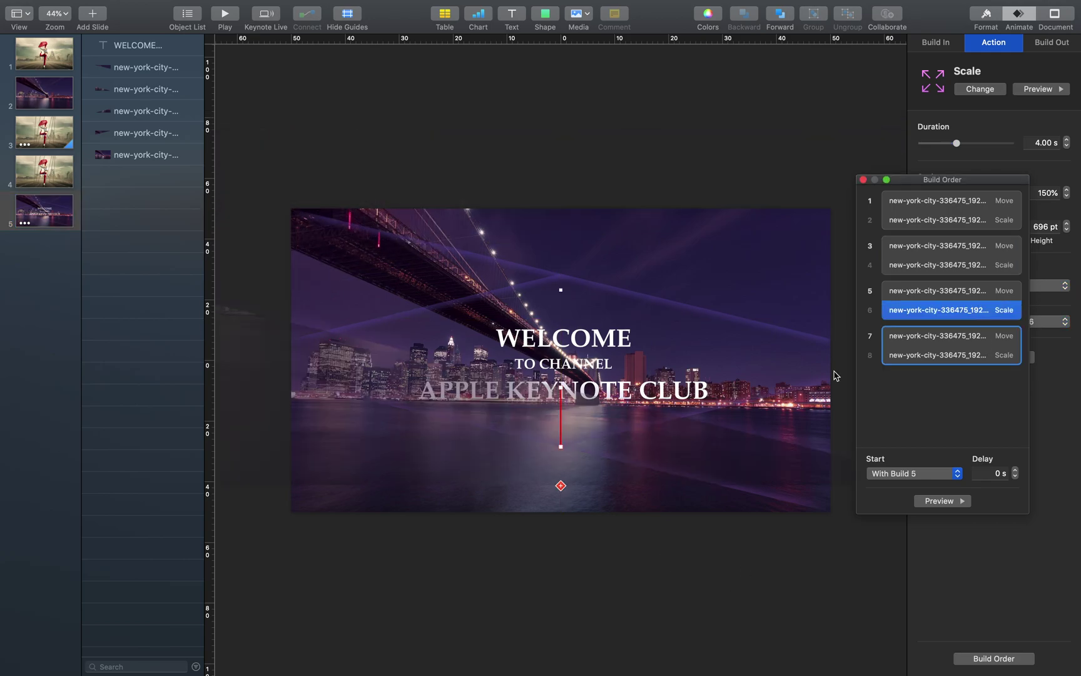
pyautogui.moveTo(250, 341); pyautogui.dragTo(251, 442)
pyautogui.click(719, 534)
pyautogui.click(944, 355)
pyautogui.moveTo(772, 369); pyautogui.dragTo(775, 467)
pyautogui.click(700, 389)
# - Set the Move builds of the other three masked images to start with Build 1 and preview the sequence
pyautogui.moveTo(925, 180); pyautogui.dragTo(790, 313)
pyautogui.click(773, 245)
pyautogui.click(753, 473)
pyautogui.click(752, 483)
pyautogui.click(776, 283)
pyautogui.click(754, 472)
pyautogui.click(751, 483)
pyautogui.click(775, 323)
pyautogui.click(751, 472)
pyautogui.click(745, 484)
pyautogui.click(996, 525)
# - Add a Sparkle build-in effect to the welcome title
pyautogui.click(563, 341)
pyautogui.click(936, 42)
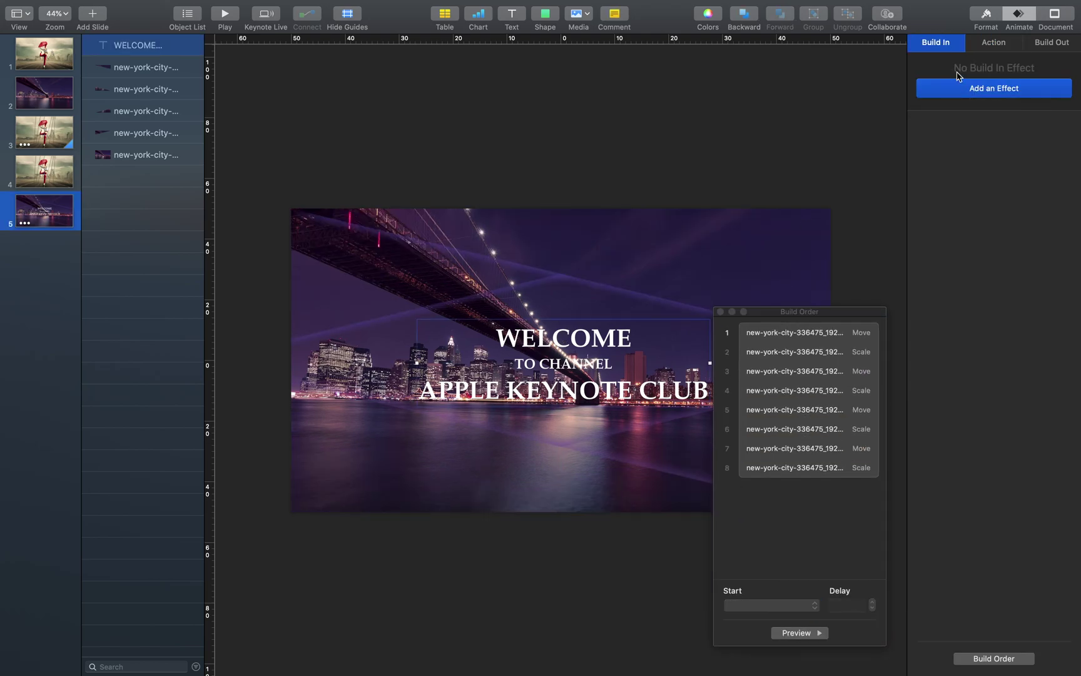
pyautogui.click(993, 89)
pyautogui.click(1051, 153)
pyautogui.click(963, 154)
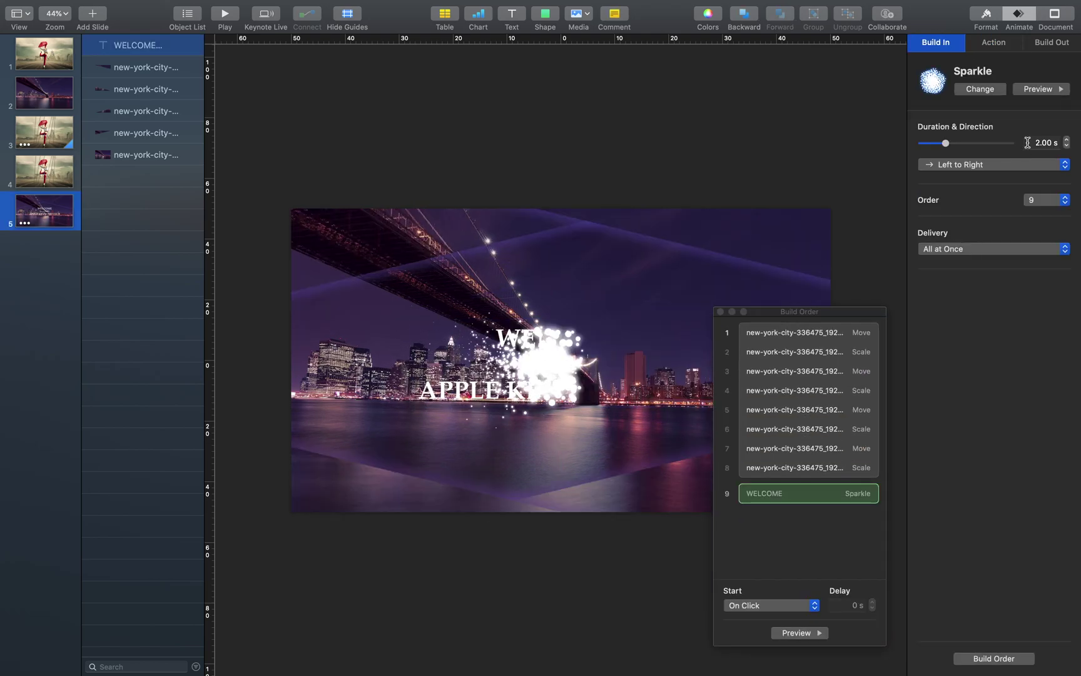
# - Set the title's Sparkle effect to Top to Bottom over 3 seconds, starting with Build 1
pyautogui.click(994, 164)
pyautogui.click(963, 193)
pyautogui.click(771, 605)
pyautogui.click(761, 619)
pyautogui.moveTo(789, 311); pyautogui.dragTo(927, 239)
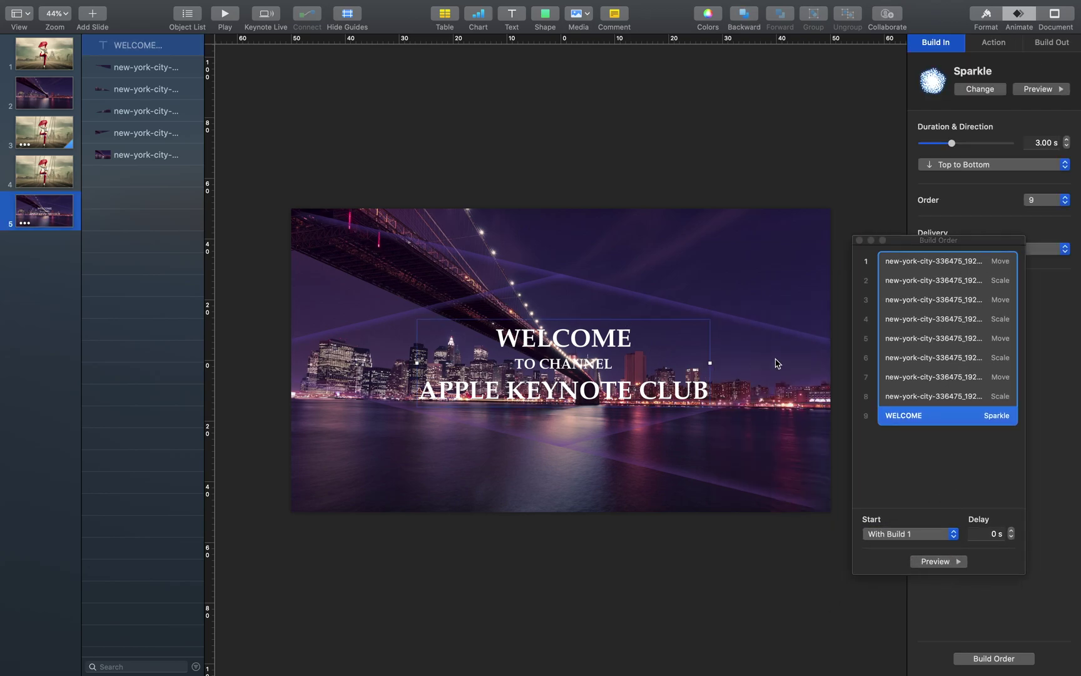
pyautogui.click(749, 351)
pyautogui.click(842, 263)
# - Add a Move action with a short horizontal shift and a Scale action to the full-slide background image
pyautogui.click(480, 326)
pyautogui.click(488, 312)
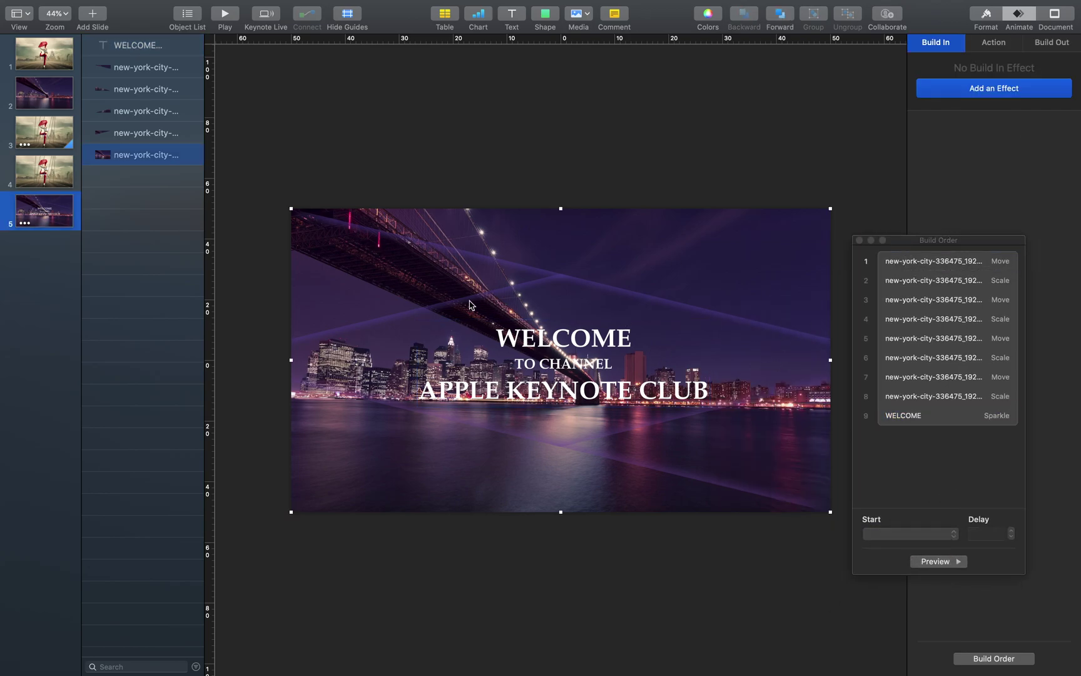
pyautogui.click(999, 91)
pyautogui.click(998, 168)
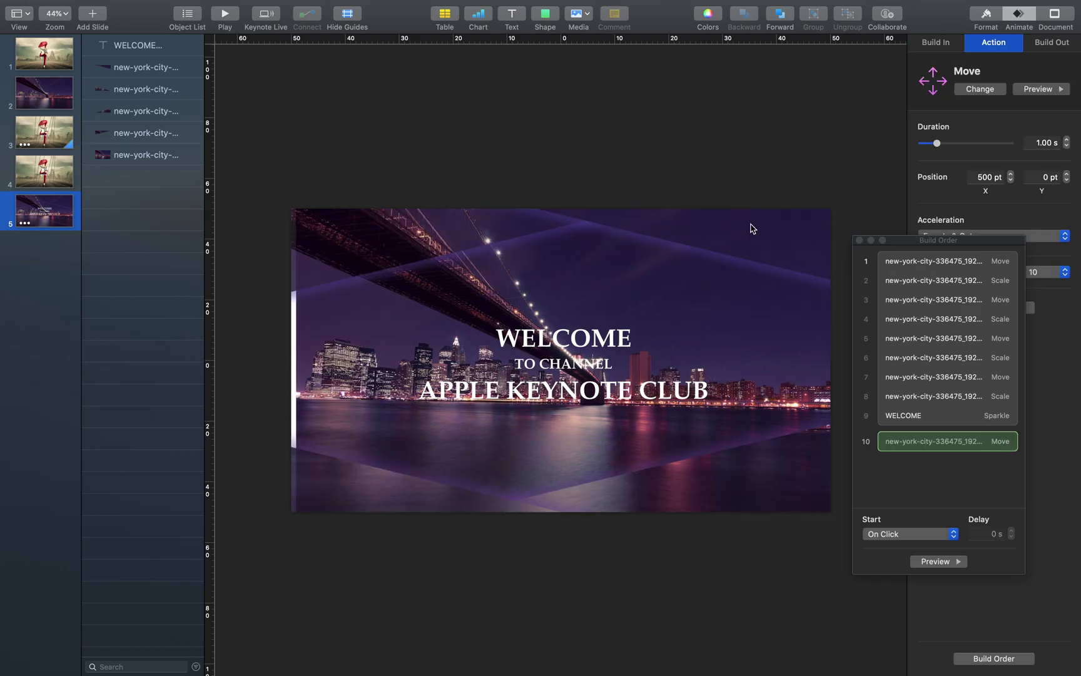
pyautogui.moveTo(772, 225); pyautogui.dragTo(739, 338)
pyautogui.click(974, 307)
pyautogui.click(982, 389)
# - Set the duration of the background image's Move and Scale actions to 4 seconds
pyautogui.click(1041, 142)
pyautogui.write('2')
pyautogui.press('Return')
pyautogui.click(751, 477)
pyautogui.click(1041, 142)
pyautogui.write('3')
pyautogui.press('Return')
pyautogui.click(695, 502)
pyautogui.click(1041, 143)
pyautogui.write('4')
pyautogui.press('Return')
# - Make the background image's Move and Scale actions start with Build 1, preview them and close the build order
pyautogui.click(685, 477)
pyautogui.keyDown('shift'); pyautogui.click(683, 502); pyautogui.keyUp('shift')
pyautogui.click(666, 569)
pyautogui.click(663, 583)
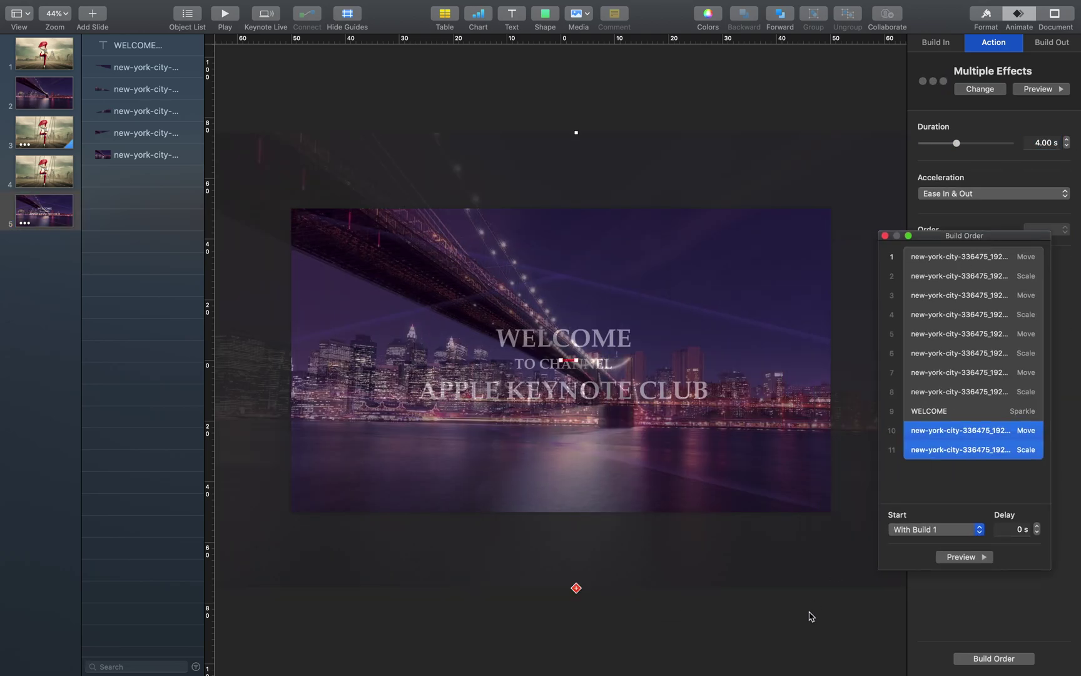
pyautogui.click(809, 617)
pyautogui.click(963, 557)
pyautogui.click(884, 235)
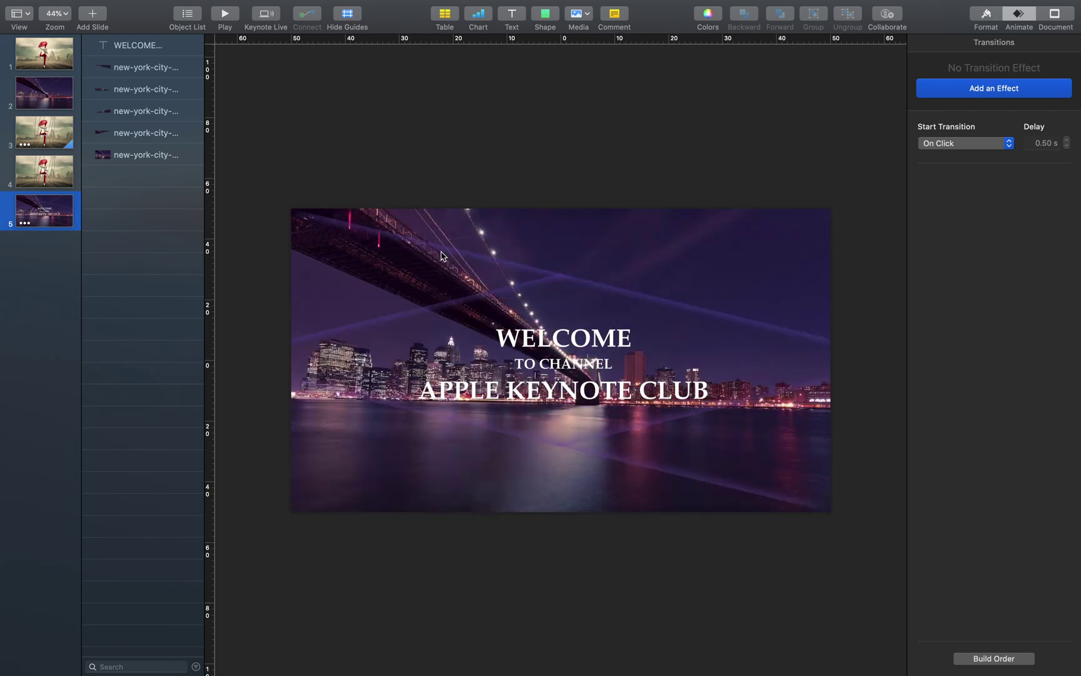
# - Duplicate slide 5 and delete all builds from the duplicate
pyautogui.press('super+d')
pyautogui.click(993, 658)
pyautogui.click(957, 256)
pyautogui.keyDown('shift'); pyautogui.click(952, 455); pyautogui.keyUp('shift')
pyautogui.press('Delete')
pyautogui.click(885, 236)
pyautogui.click(885, 235)
# - Add a Magic Move transition to slide 5 and a Dissolve transition to slide 4
pyautogui.press('Up')
pyautogui.click(994, 87)
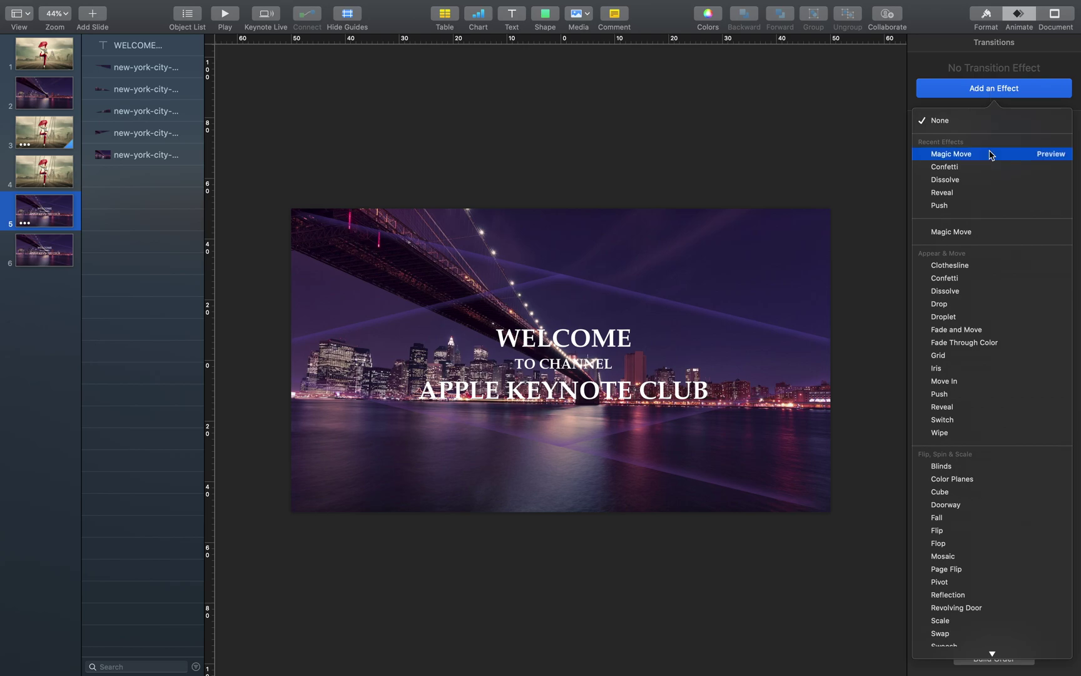
pyautogui.click(990, 153)
pyautogui.click(61, 192)
pyautogui.click(994, 87)
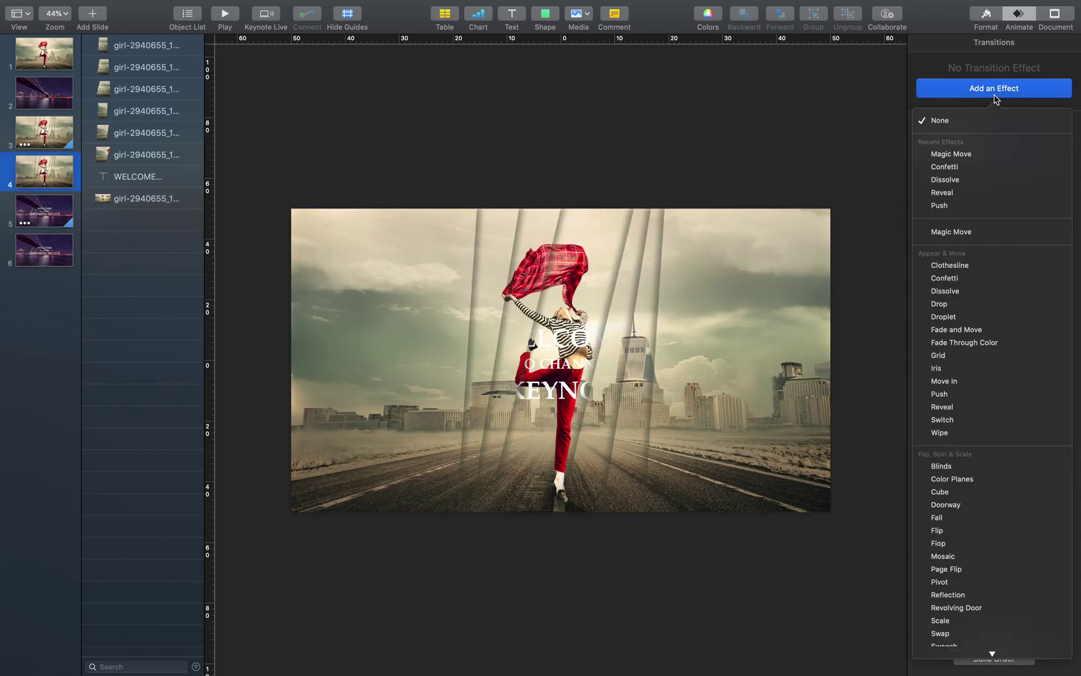
pyautogui.click(987, 178)
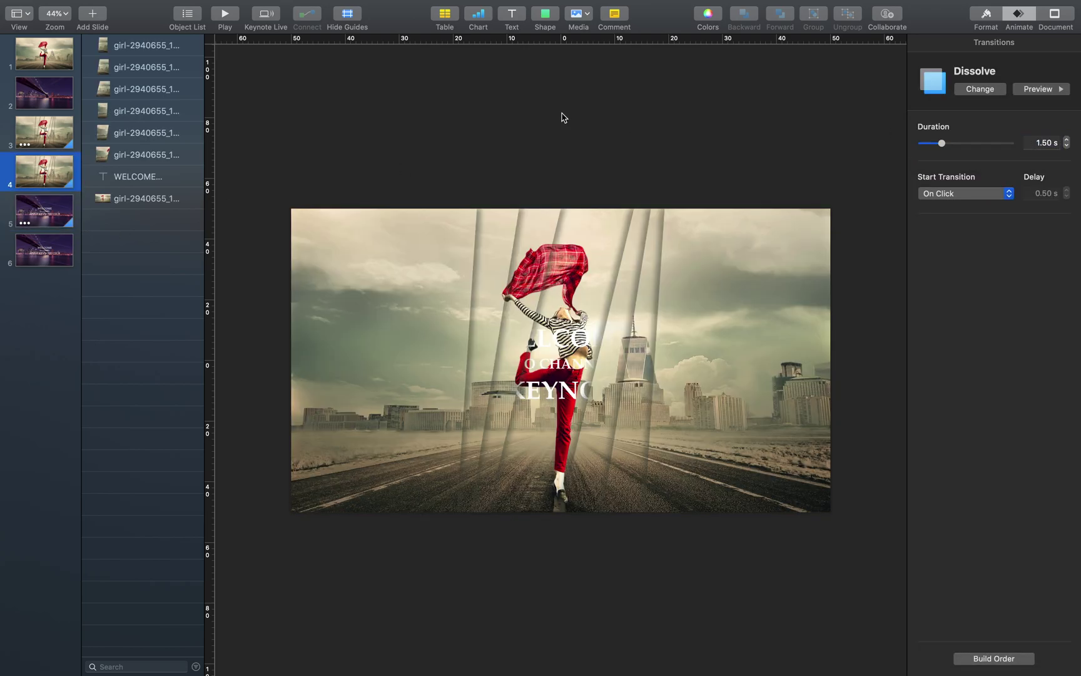
# - Play the slideshow starting from slide 3
pyautogui.press('Up')
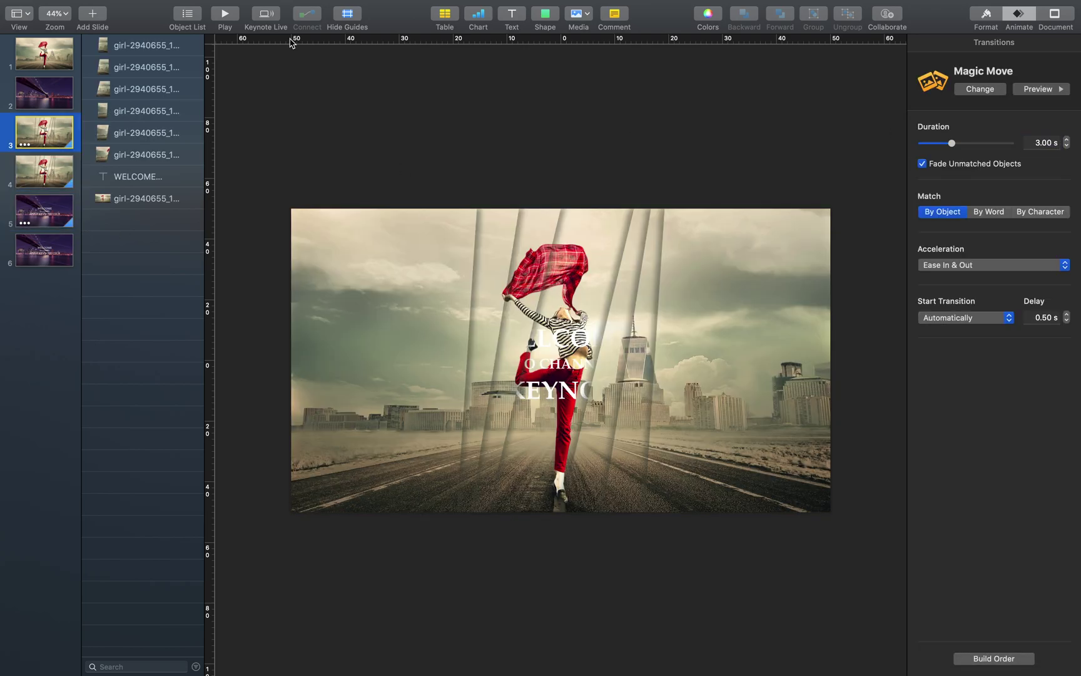
pyautogui.click(225, 14)
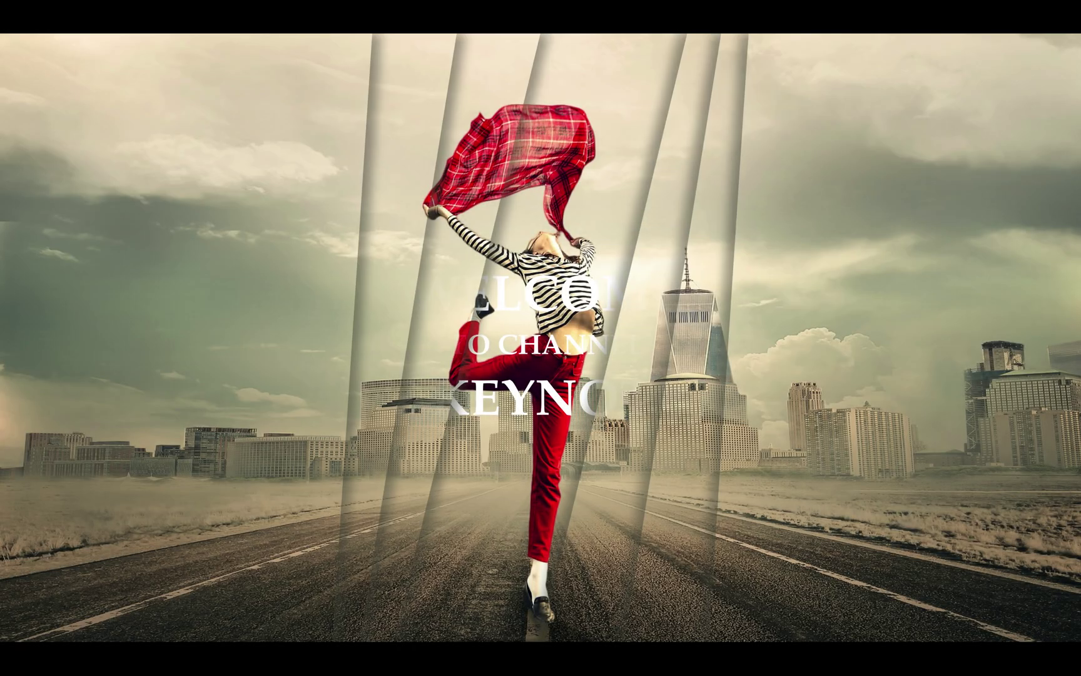